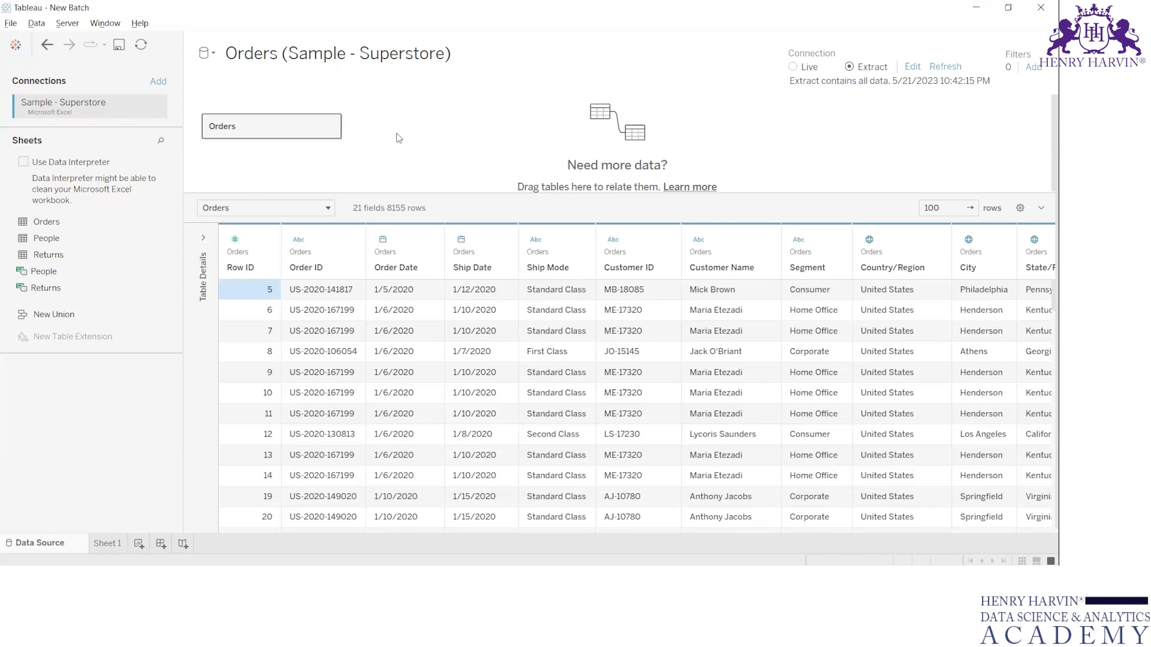
Open Sheet 1, clear the field search and place the Region field on Rows
{"action": "key", "text": "alt+Tab"}
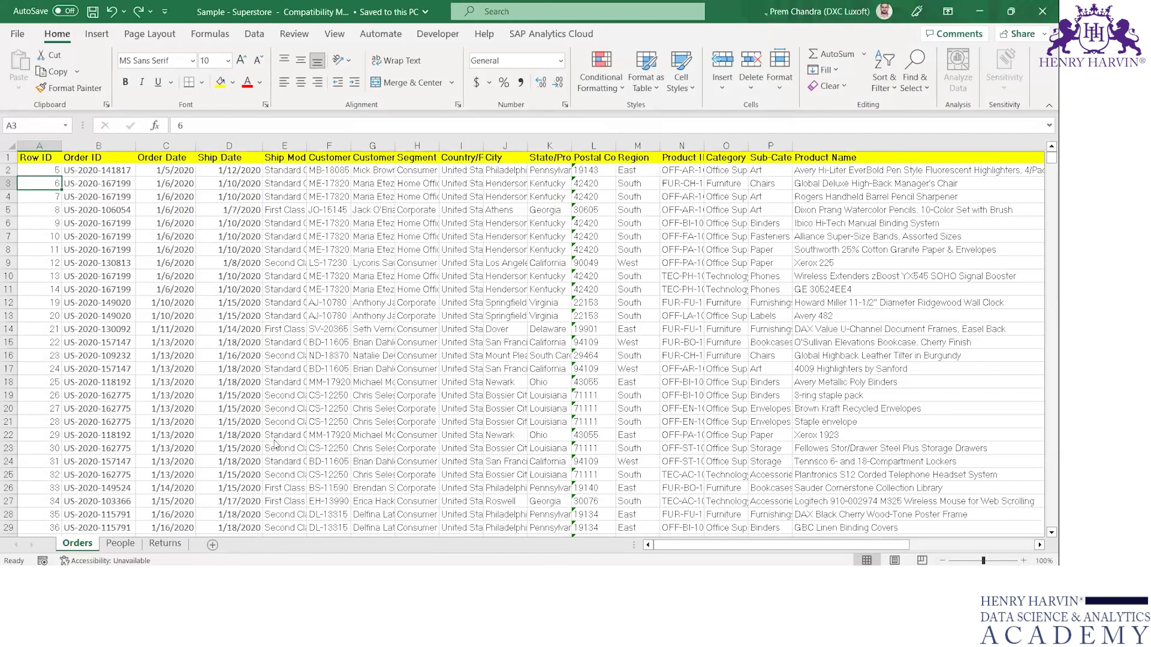
{"action": "key", "text": "alt+Tab"}
{"action": "left_click", "coordinate": [109, 546]}
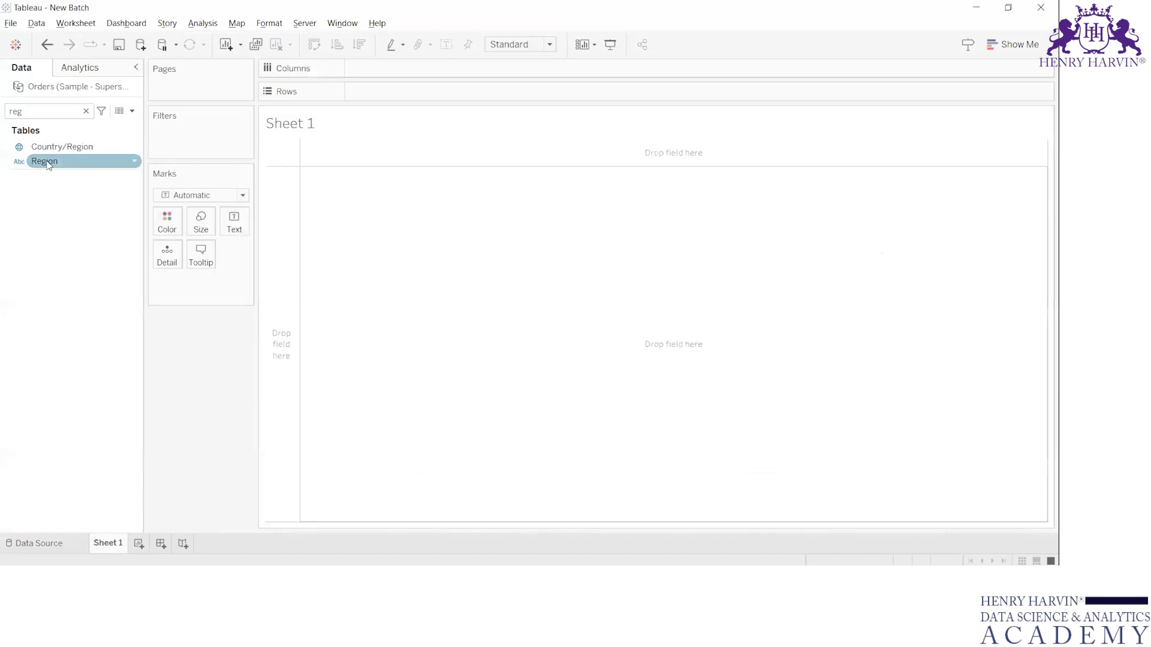
{"action": "left_click", "coordinate": [88, 111]}
{"action": "left_click", "coordinate": [86, 111]}
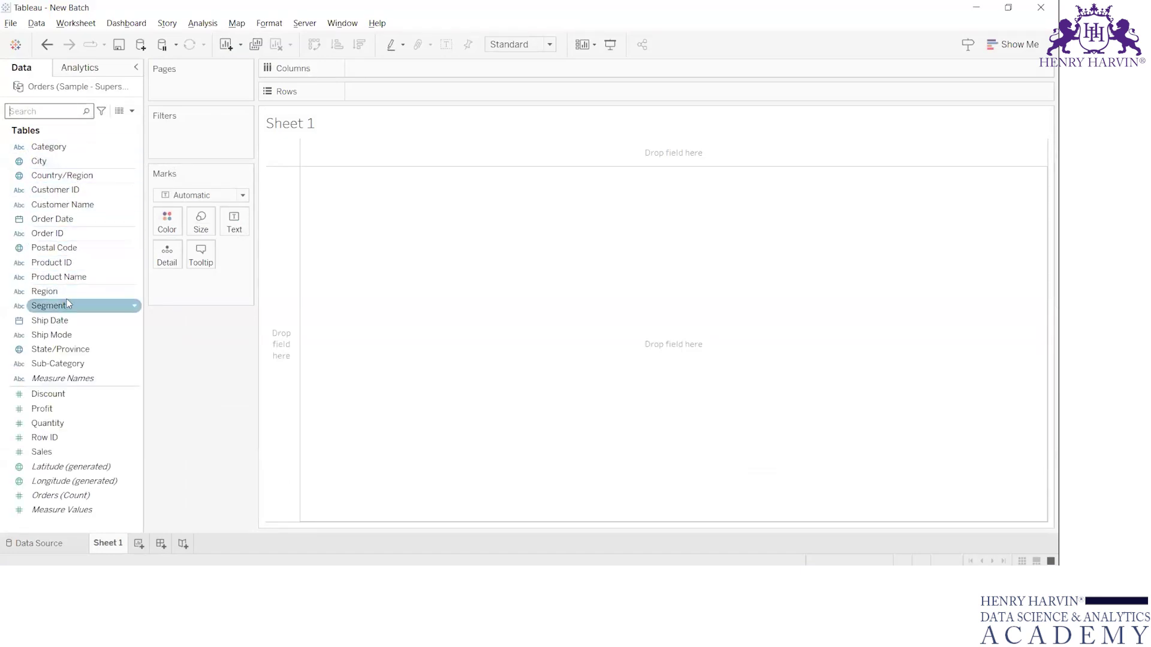
{"action": "left_click_drag", "start_coordinate": [67, 291], "coordinate": [444, 98]}
{"action": "left_click_drag", "start_coordinate": [81, 294], "coordinate": [404, 84]}
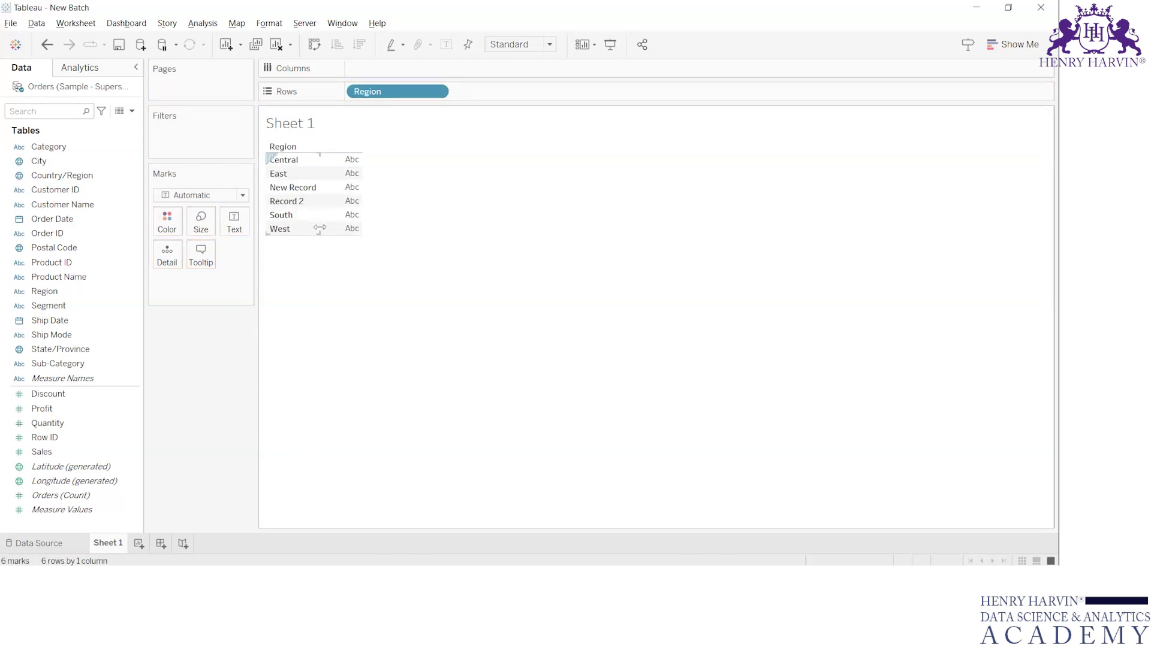
Switch to the Superstore workbook in Excel and turn on filtering for the Orders sheet, going to the Region heading
{"action": "key", "text": "alt+Tab"}
{"action": "key", "text": "alt+Tab"}
{"action": "key", "text": "alt+Tab"}
{"action": "key", "text": "ctrl+Home"}
{"action": "key", "text": "ctrl+shift+l"}
{"action": "key", "text": "Right"}
{"action": "key", "text": "Right"}
{"action": "key", "text": "Right"}
{"action": "key", "text": "Right"}
{"action": "key", "text": "Right"}
{"action": "key", "text": "Right"}
{"action": "key", "text": "Right"}
{"action": "key", "text": "Right"}
{"action": "key", "text": "Right"}
{"action": "key", "text": "Right"}
{"action": "key", "text": "Right"}
{"action": "key", "text": "Right"}
Filter the Region column to exclude New Record and Record 2
{"action": "key", "text": "alt+Down"}
{"action": "key", "text": "Tab"}
{"action": "key", "text": "Tab"}
{"action": "key", "text": "Down"}
{"action": "key", "text": "Down"}
{"action": "key", "text": "Down"}
{"action": "key", "text": "space"}
{"action": "key", "text": "Down"}
{"action": "key", "text": "space"}
{"action": "key", "text": "Tab"}
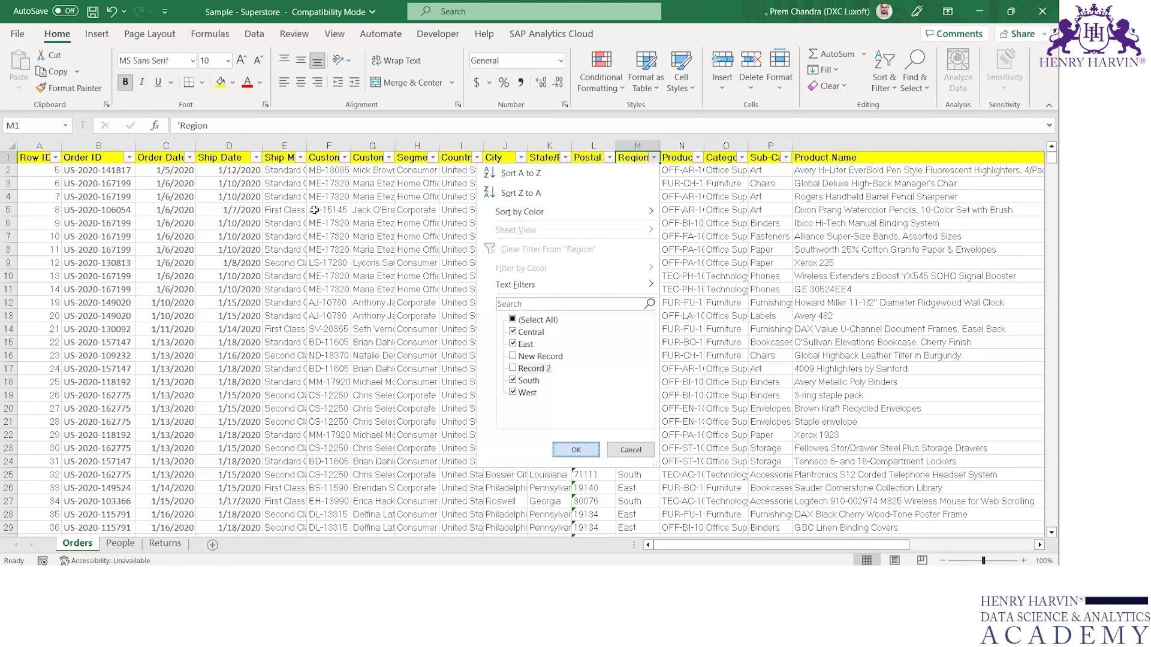
{"action": "key", "text": "Return"}
{"action": "key", "text": "Down"}
{"action": "key", "text": "shift+space"}
{"action": "key", "text": "Up"}
{"action": "key", "text": "super+Down"}
{"action": "key", "text": "Down"}
{"action": "key", "text": "Down"}
{"action": "key", "text": "alt+space"}
{"action": "key", "text": "x"}
{"action": "key", "text": "Up"}
{"action": "key", "text": "Up"}
Filter the Region column to show only New Record and Record 2
{"action": "key", "text": "alt+Down"}
{"action": "key", "text": "Tab"}
{"action": "key", "text": "Tab"}
{"action": "key", "text": "Down"}
{"action": "key", "text": "Down"}
{"action": "key", "text": "Down"}
{"action": "key", "text": "space"}
{"action": "key", "text": "Down"}
{"action": "key", "text": "space"}
{"action": "key", "text": "Down"}
{"action": "key", "text": "Down"}
{"action": "key", "text": "Up"}
{"action": "key", "text": "Up"}
{"action": "key", "text": "Up"}
{"action": "key", "text": "Up"}
{"action": "key", "text": "Up"}
{"action": "key", "text": "space"}
{"action": "key", "text": "Return"}
{"action": "key", "text": "Down"}
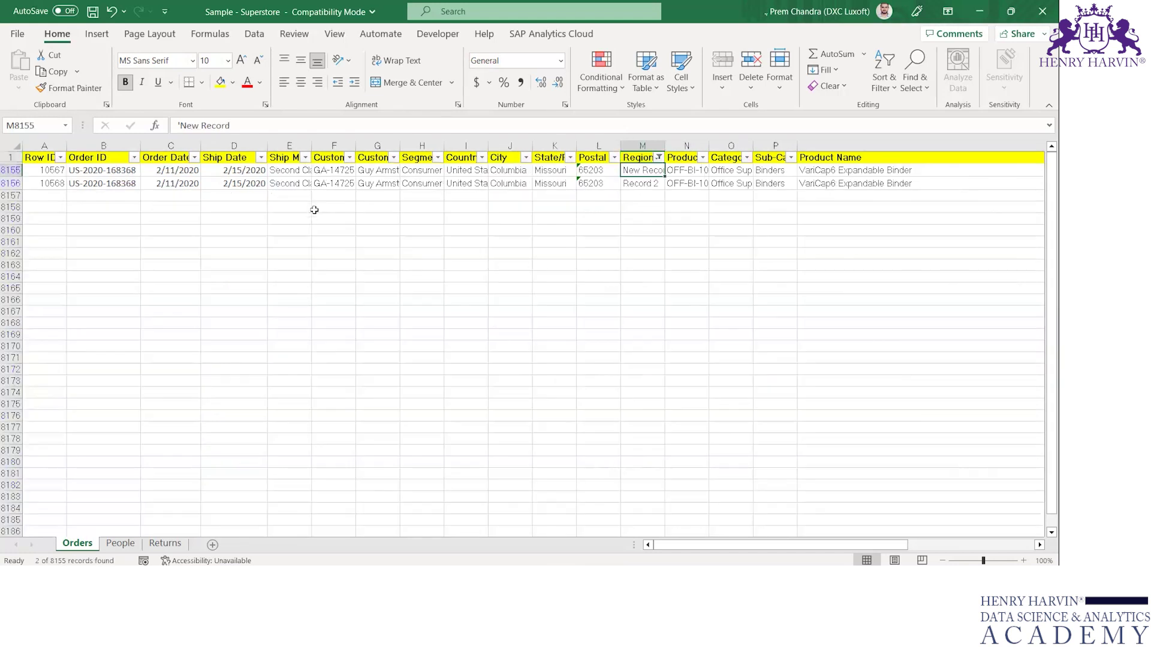
Delete the two filtered rows, remove the filter from the Orders sheet and save the workbook
{"action": "key", "text": "shift+space"}
{"action": "key", "text": "shift+Down"}
{"action": "key", "text": "ctrl+minus"}
{"action": "key", "text": "Up"}
{"action": "key", "text": "ctrl+shift+l"}
{"action": "key", "text": "ctrl+s"}
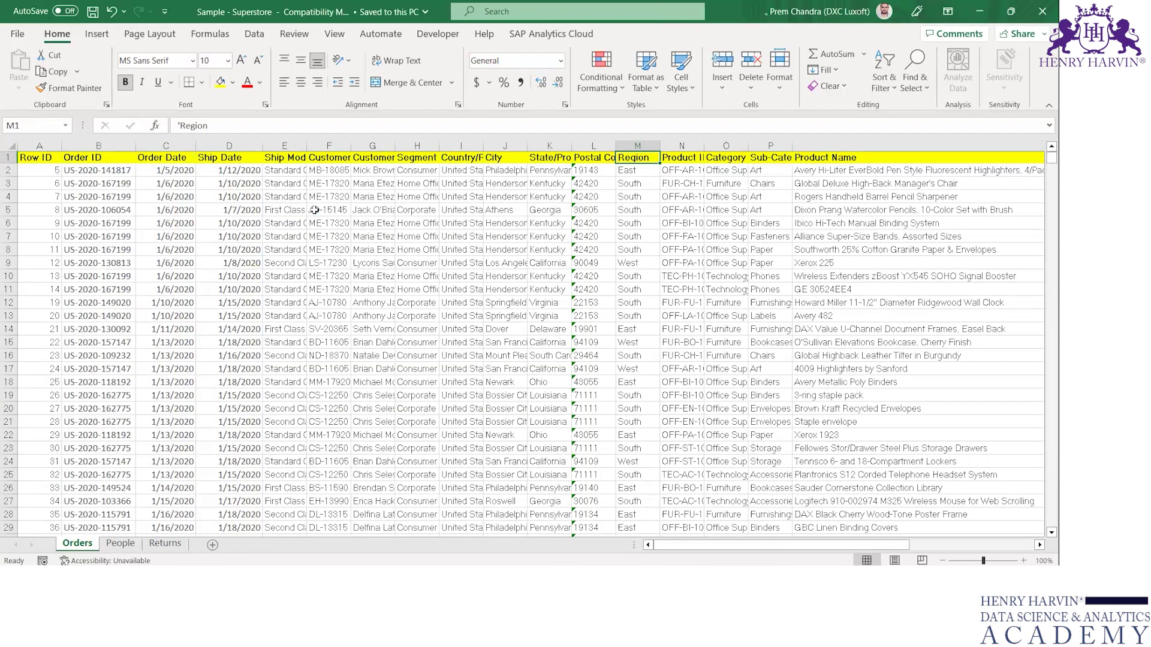
View the People sheet and return to the Orders sheet
{"action": "left_click", "coordinate": [125, 548]}
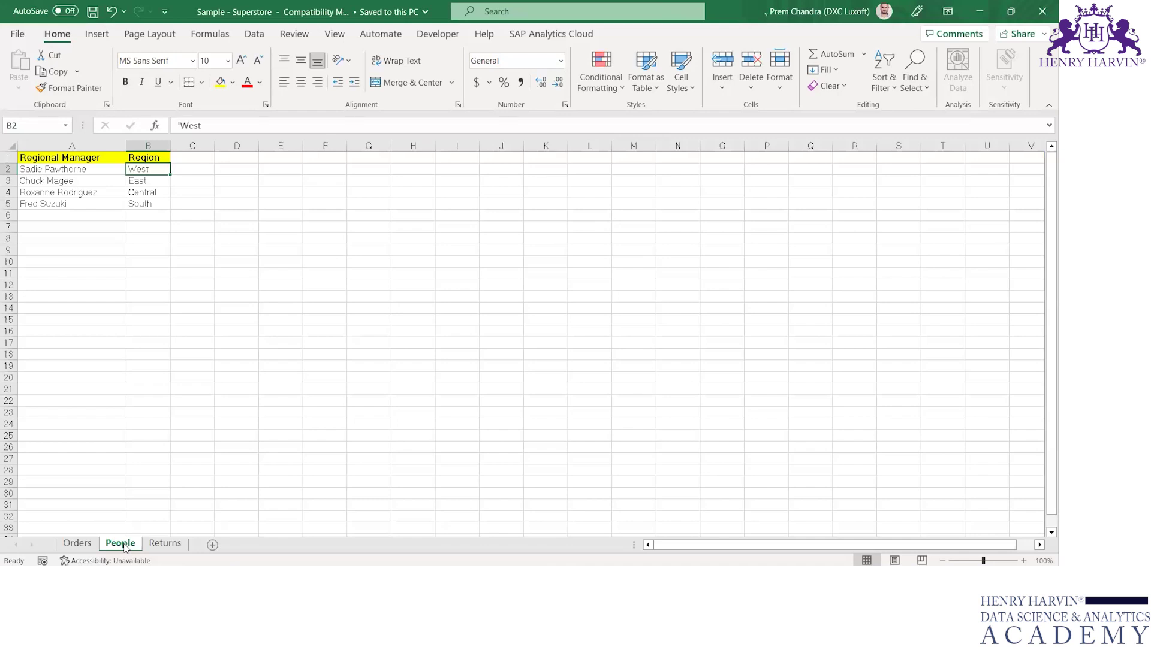
{"action": "left_click", "coordinate": [78, 544]}
{"action": "key", "text": "alt+Down"}
{"action": "key", "text": "Escape"}
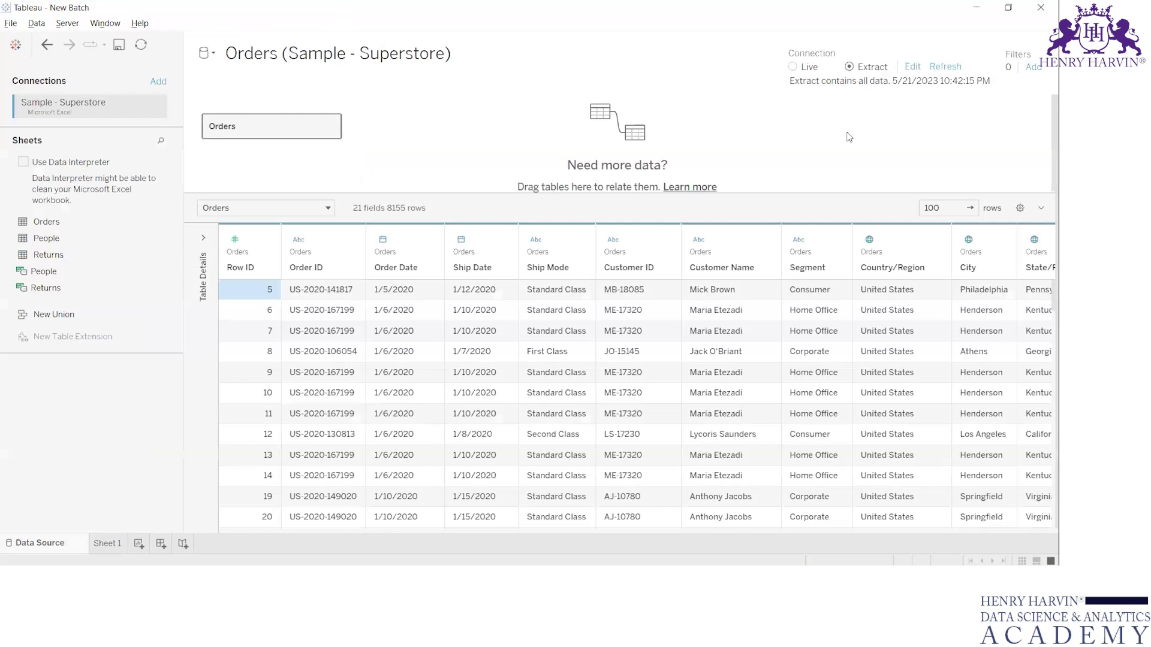
Refresh the Orders extract in Tableau and check the Region values on Sheet 1 before returning to the data source
{"action": "left_click", "coordinate": [941, 68]}
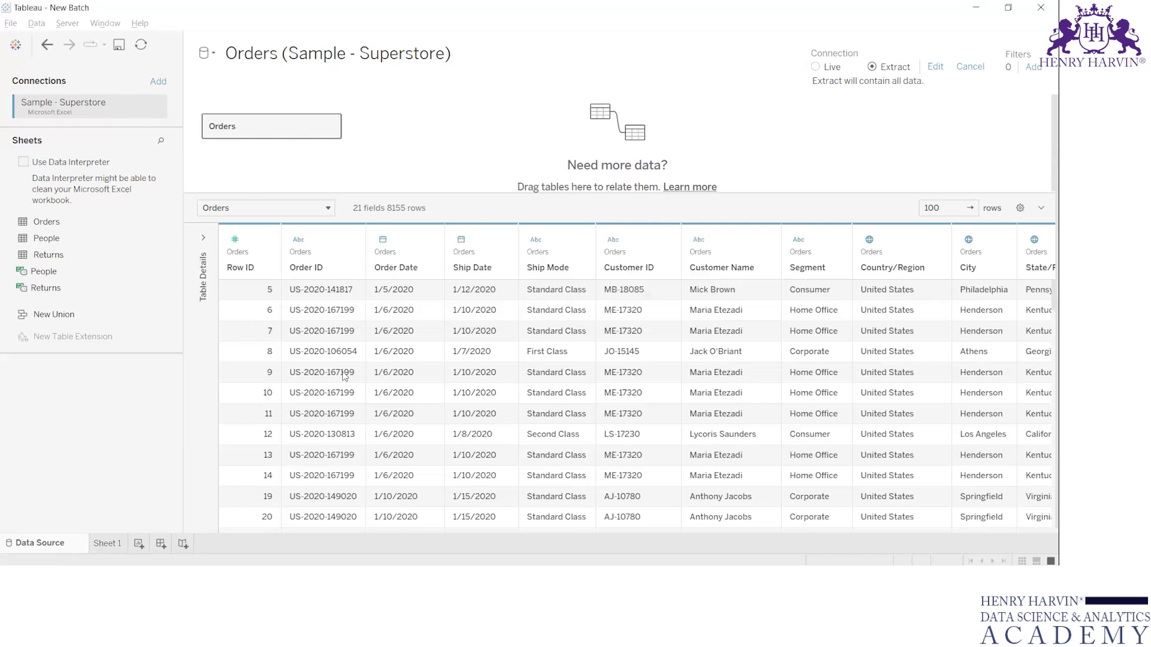
{"action": "left_click", "coordinate": [108, 544]}
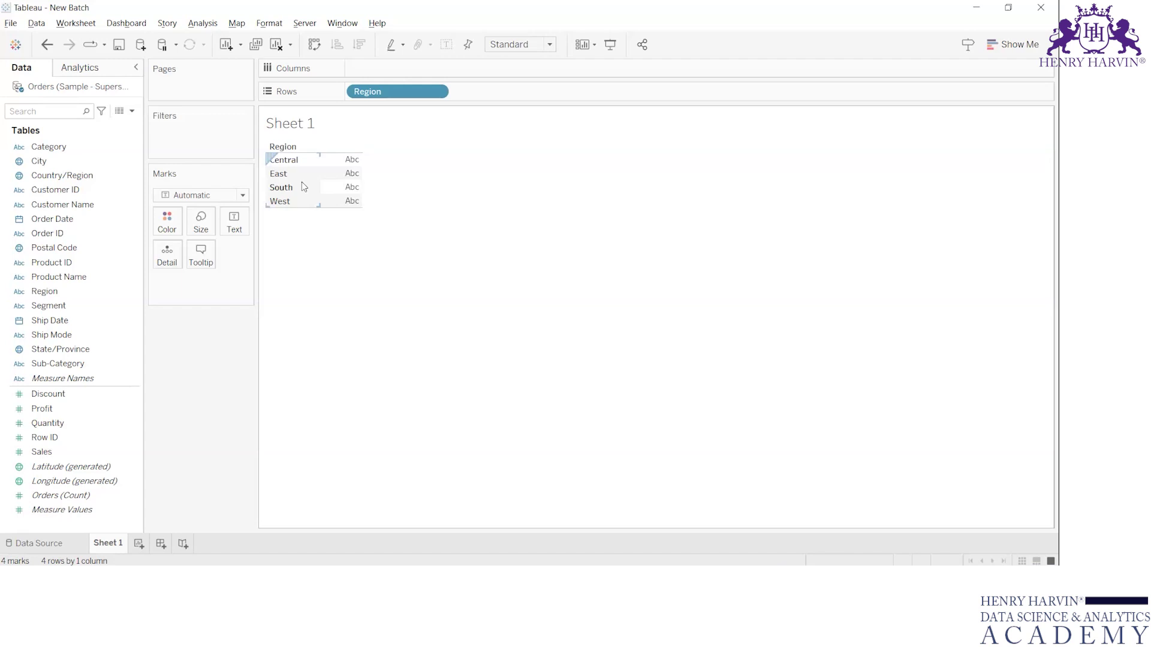
{"action": "left_click", "coordinate": [68, 116]}
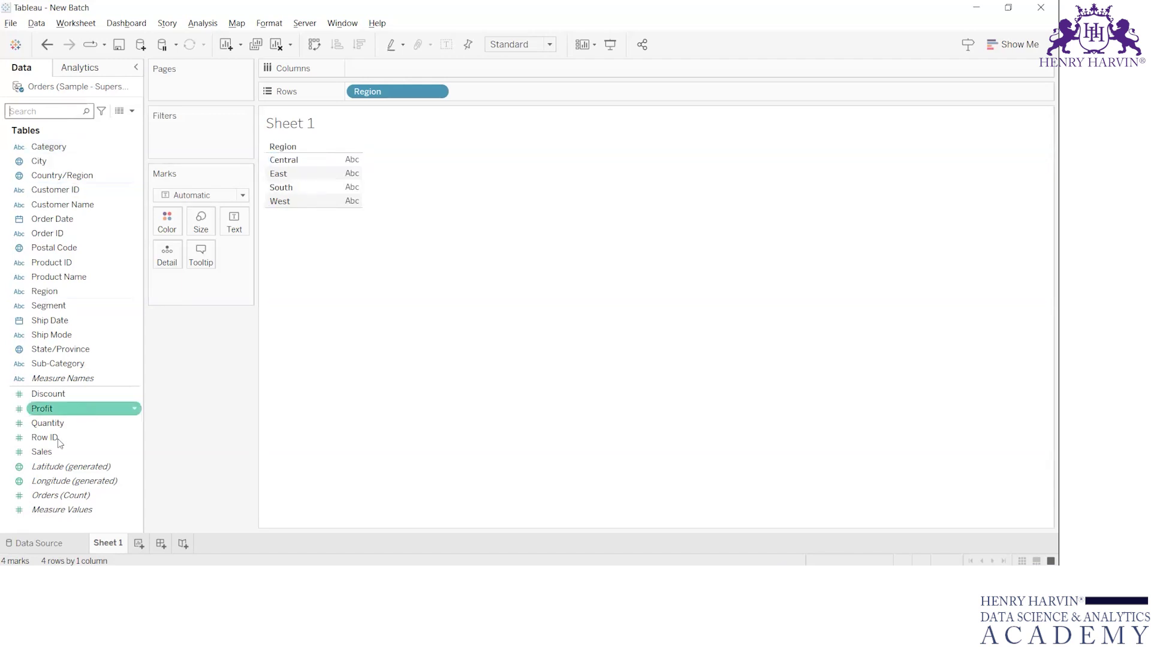
{"action": "left_click", "coordinate": [39, 543]}
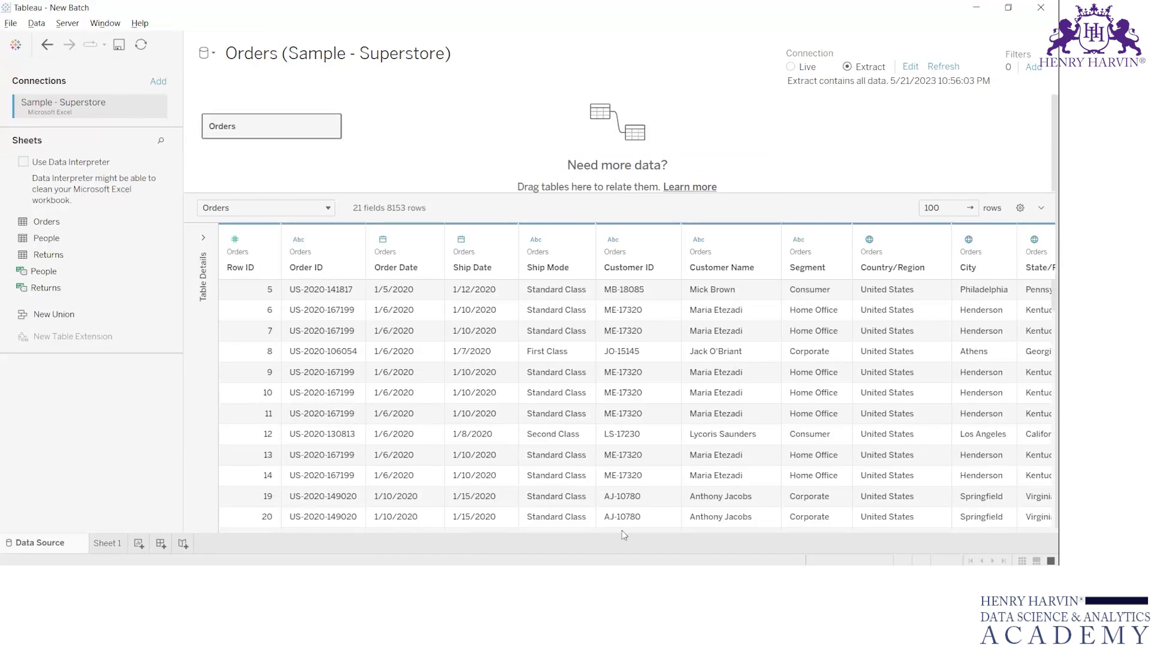
Switch to Excel and look through the Orders sheet's columns from Row ID to Profit
{"action": "key", "text": "alt+Tab"}
{"action": "key", "text": "Right"}
{"action": "key", "text": "Right"}
{"action": "key", "text": "Right"}
{"action": "key", "text": "Right"}
{"action": "key", "text": "Right"}
{"action": "key", "text": "Right"}
{"action": "key", "text": "Right"}
{"action": "key", "text": "Right"}
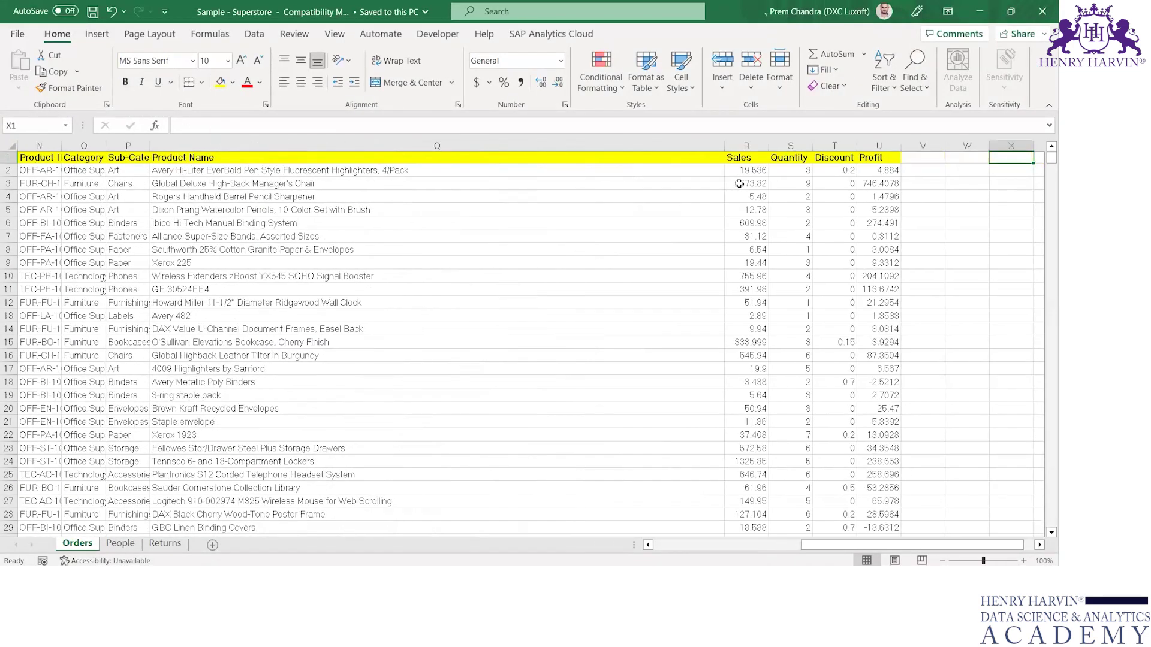
{"action": "key", "text": "Left"}
{"action": "key", "text": "Left"}
{"action": "key", "text": "Left"}
{"action": "key", "text": "Left"}
{"action": "key", "text": "Left"}
{"action": "key", "text": "Left"}
{"action": "key", "text": "Left"}
{"action": "key", "text": "Left"}
{"action": "key", "text": "Left"}
{"action": "key", "text": "Left"}
{"action": "key", "text": "Left"}
{"action": "key", "text": "Left"}
{"action": "key", "text": "Left"}
{"action": "key", "text": "Left"}
{"action": "key", "text": "Left"}
{"action": "key", "text": "Left"}
{"action": "key", "text": "Left"}
{"action": "key", "text": "Left"}
{"action": "key", "text": "Left"}
{"action": "key", "text": "Left"}
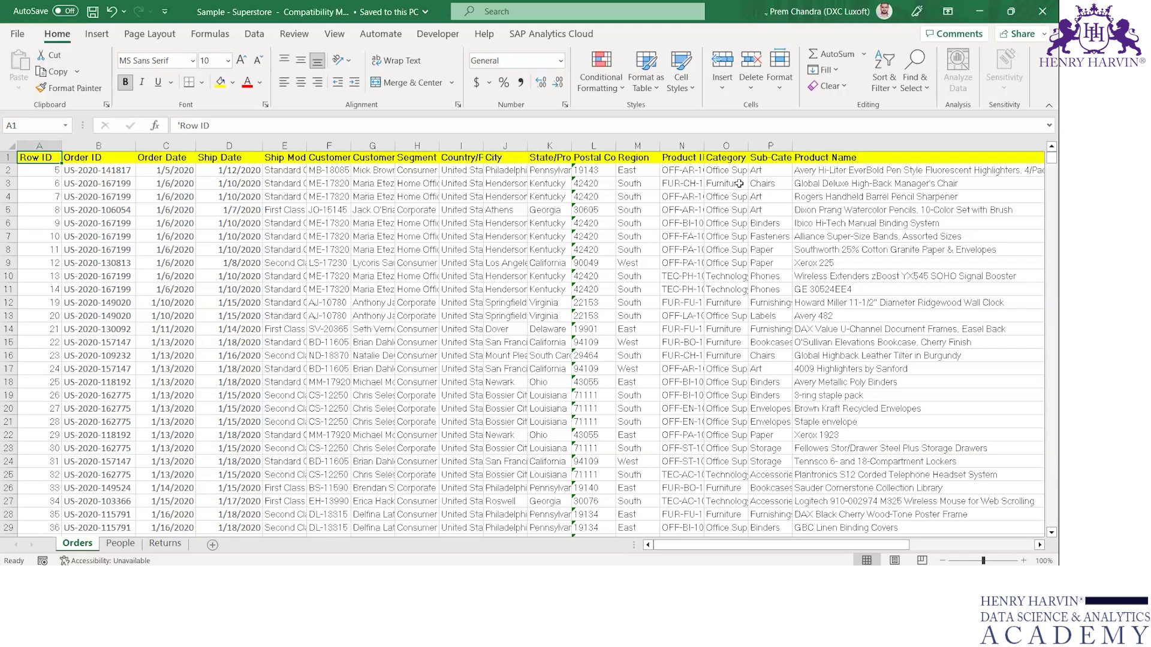
{"action": "key", "text": "Right"}
{"action": "key", "text": "Right"}
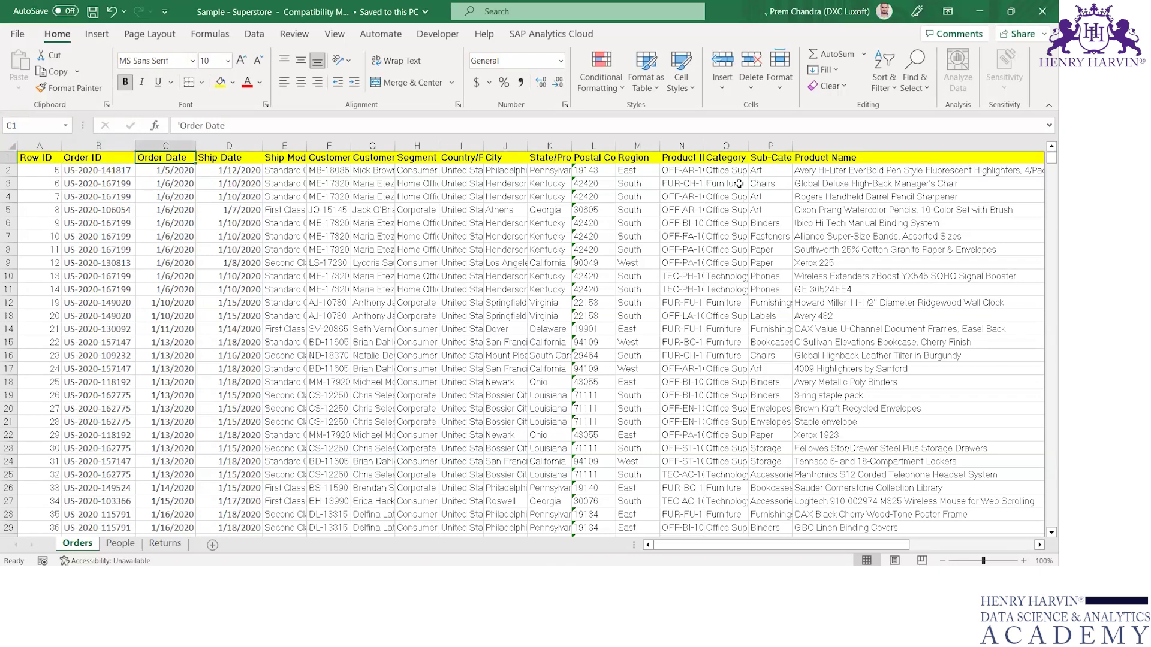
Examine the Regional Manager and Region columns of the People sheet and compare them with the Orders sheet
{"action": "left_click", "coordinate": [120, 544]}
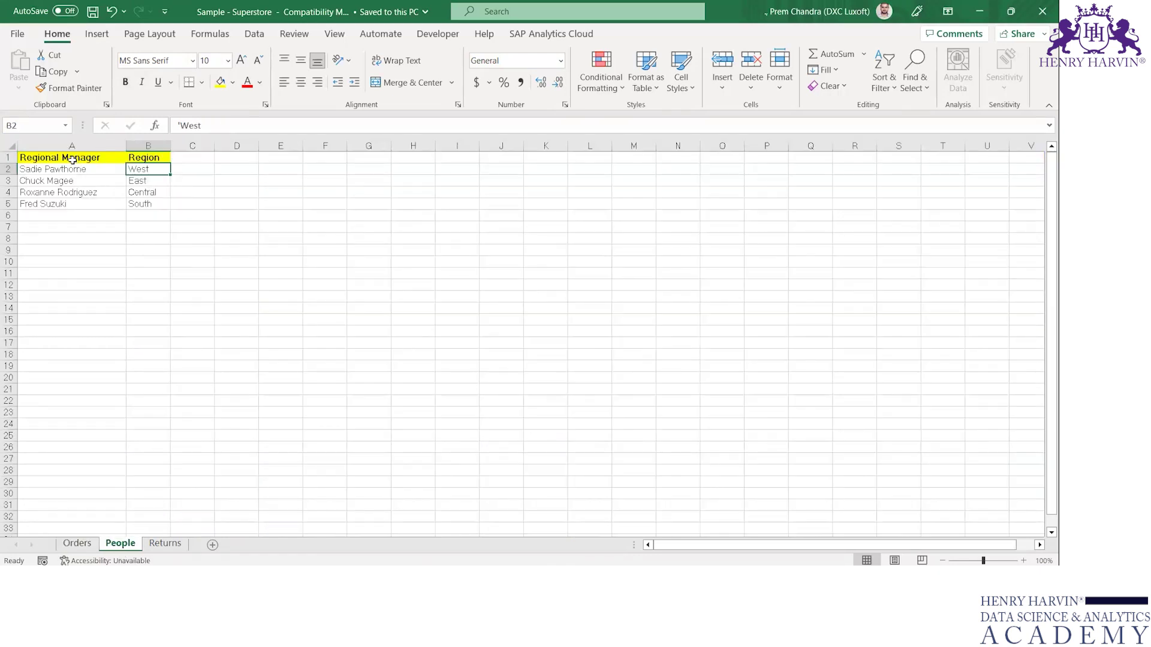
{"action": "left_click", "coordinate": [73, 160]}
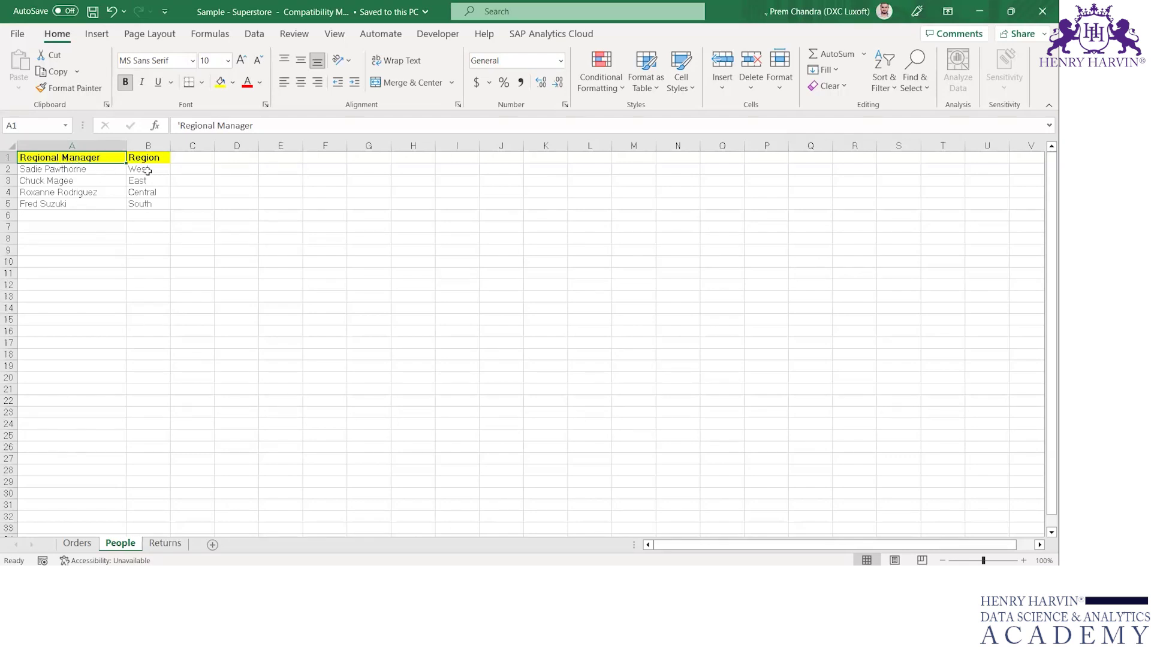
{"action": "left_click", "coordinate": [157, 171]}
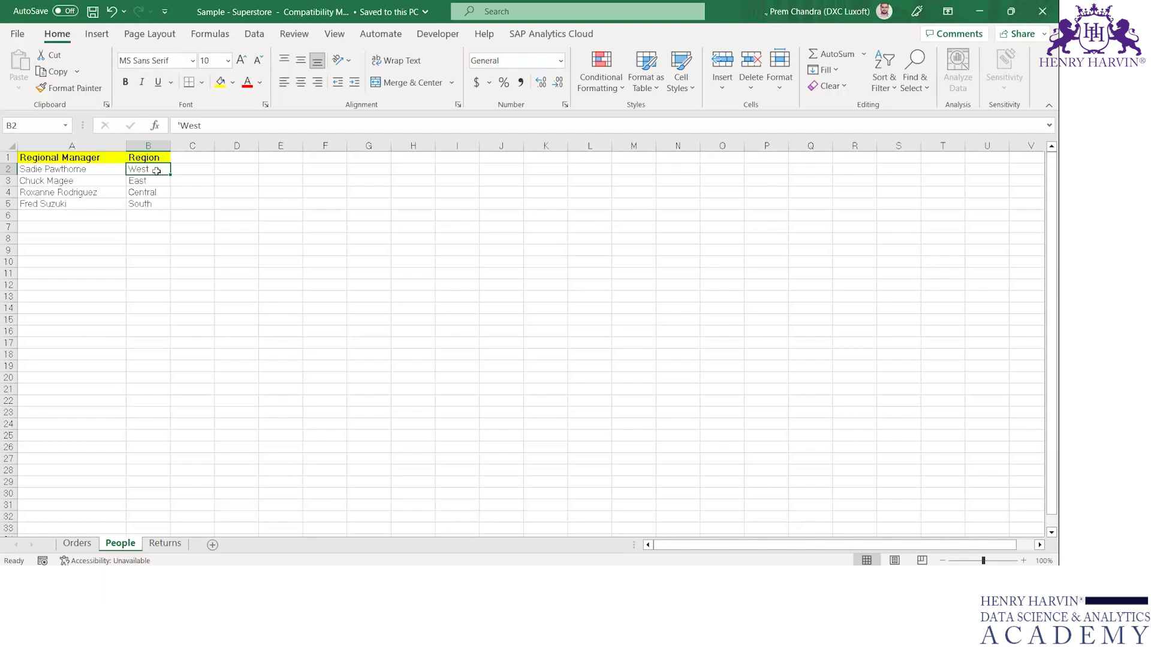
{"action": "key", "text": "alt+Tab"}
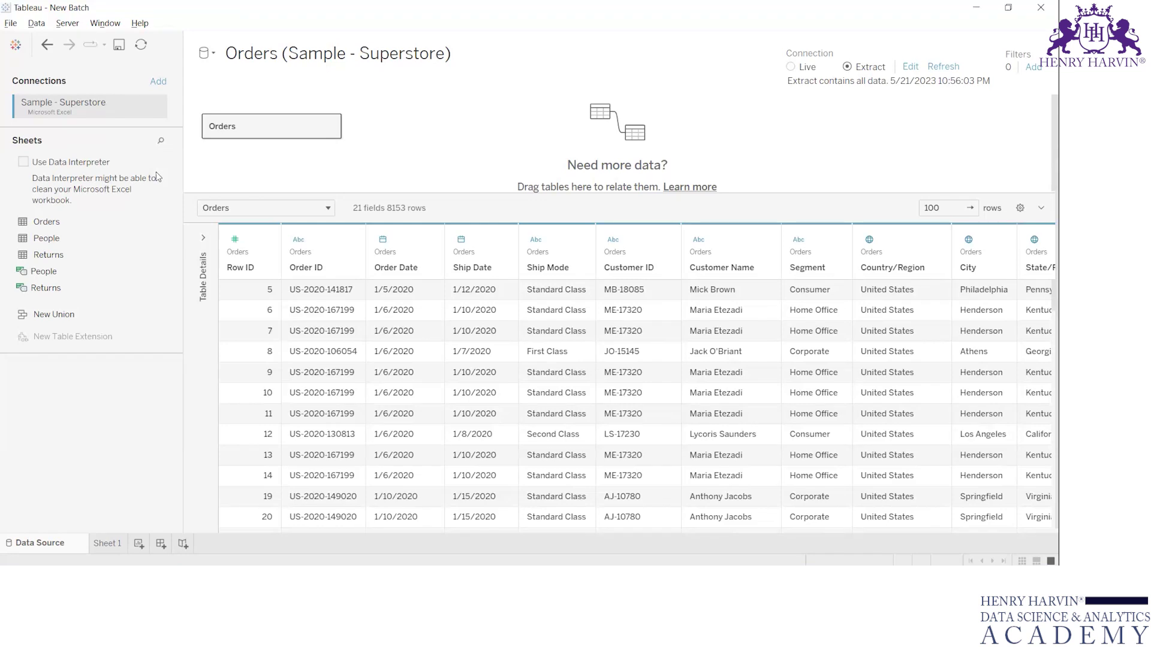
{"action": "key", "text": "alt+Tab"}
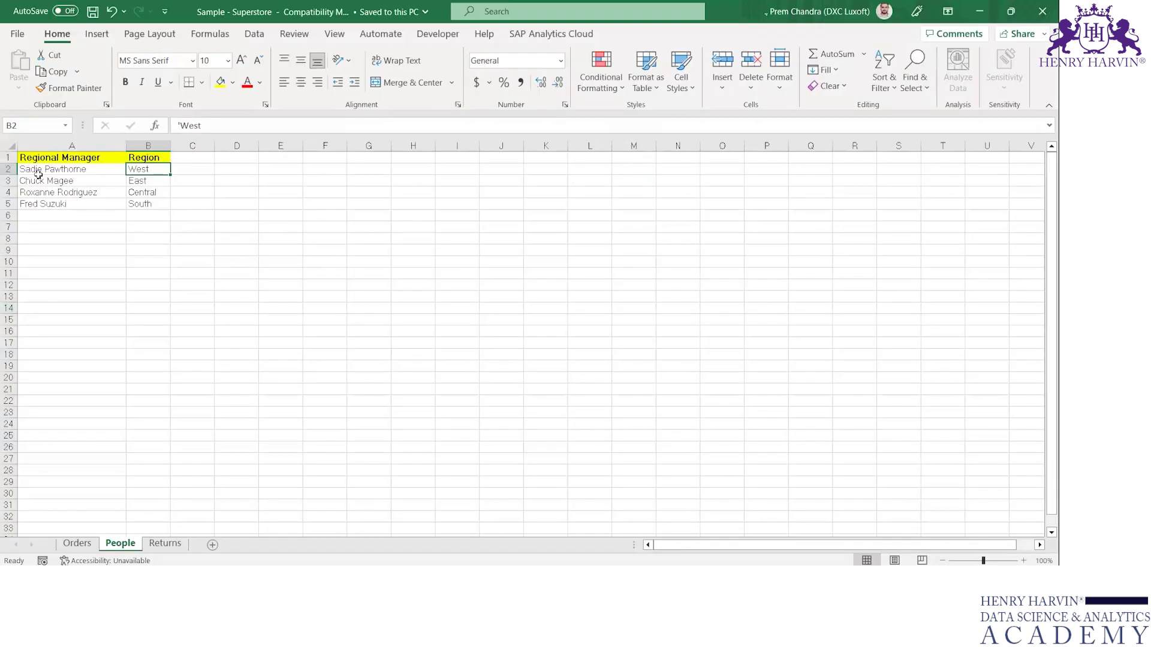
{"action": "left_click", "coordinate": [91, 547]}
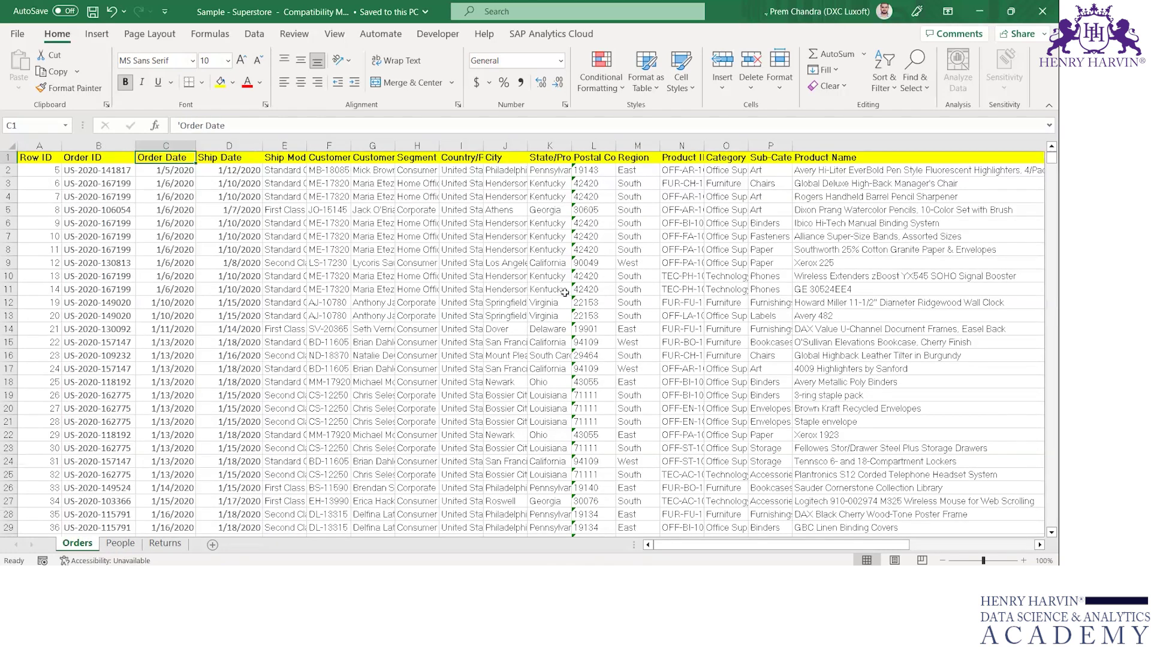
{"action": "left_click", "coordinate": [109, 548]}
{"action": "left_click", "coordinate": [78, 546]}
{"action": "left_click", "coordinate": [129, 546]}
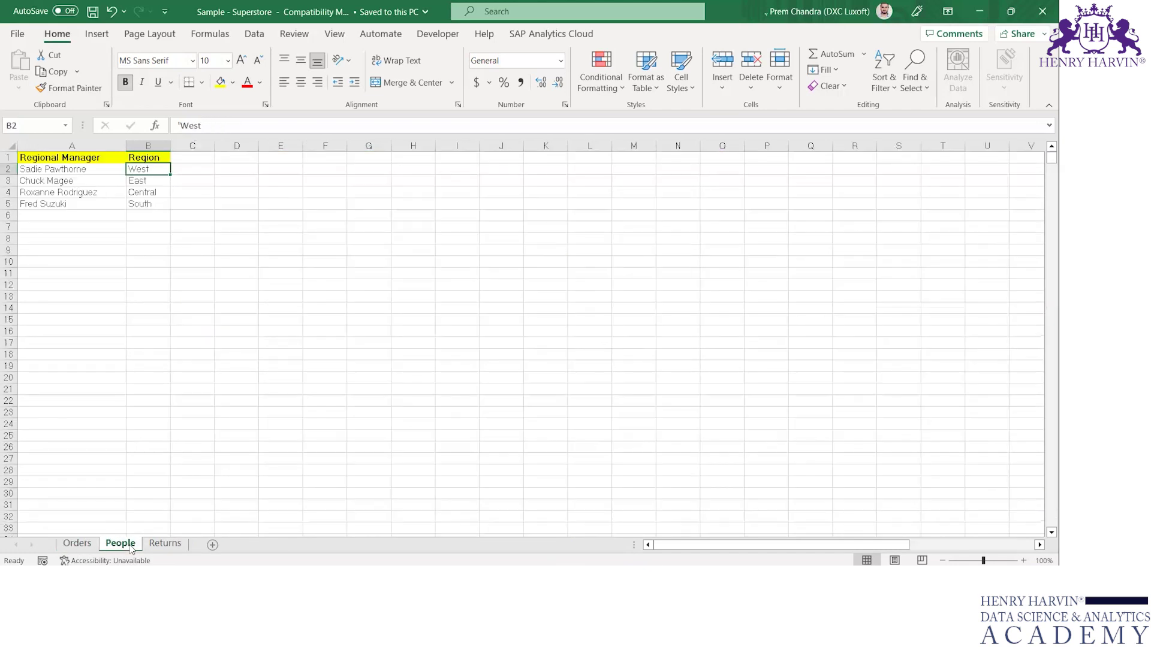
{"action": "left_click", "coordinate": [80, 544]}
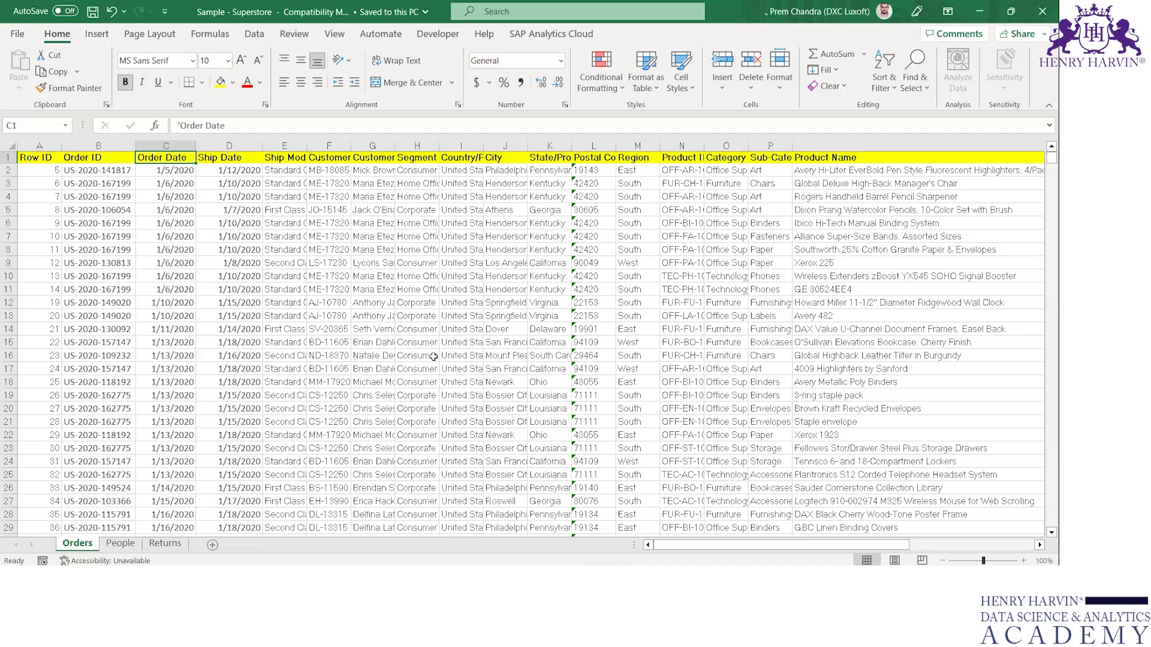
Examine the Orders headings from Order Date to Category for a column shared with the People sheet
{"action": "key", "text": "alt+Tab"}
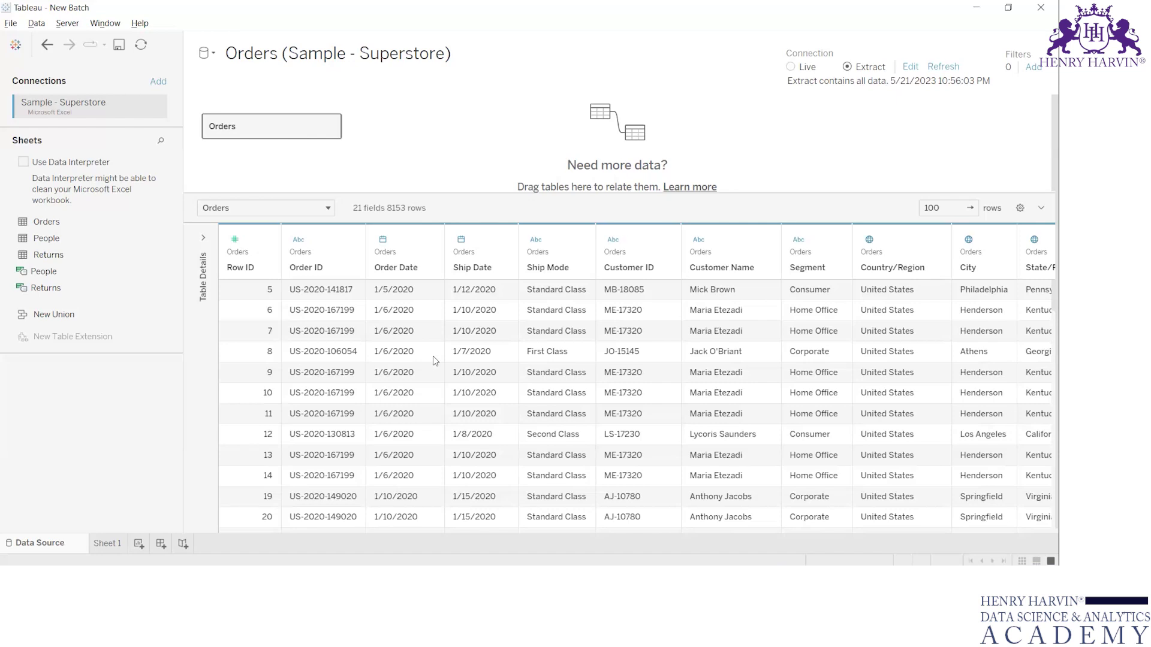
{"action": "key", "text": "alt+Tab"}
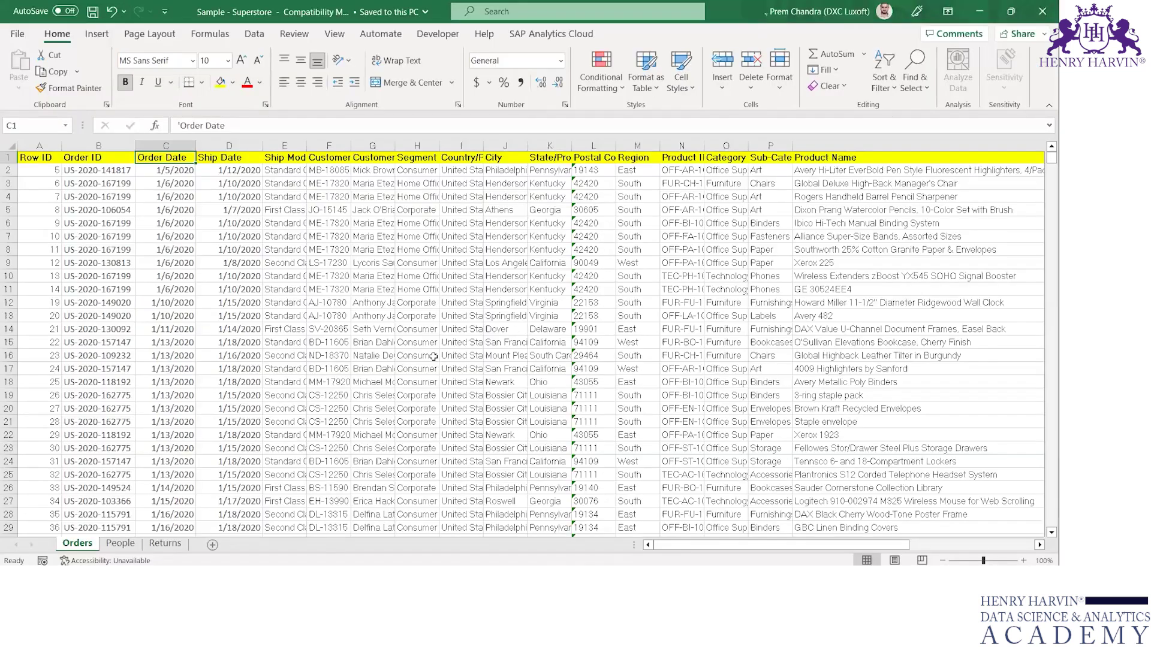
{"action": "key", "text": "Right"}
{"action": "key", "text": "Right"}
{"action": "key", "text": "Right"}
{"action": "key", "text": "Right"}
{"action": "key", "text": "Right"}
{"action": "key", "text": "Right"}
{"action": "key", "text": "Right"}
{"action": "key", "text": "Right"}
{"action": "key", "text": "Right"}
{"action": "key", "text": "Right"}
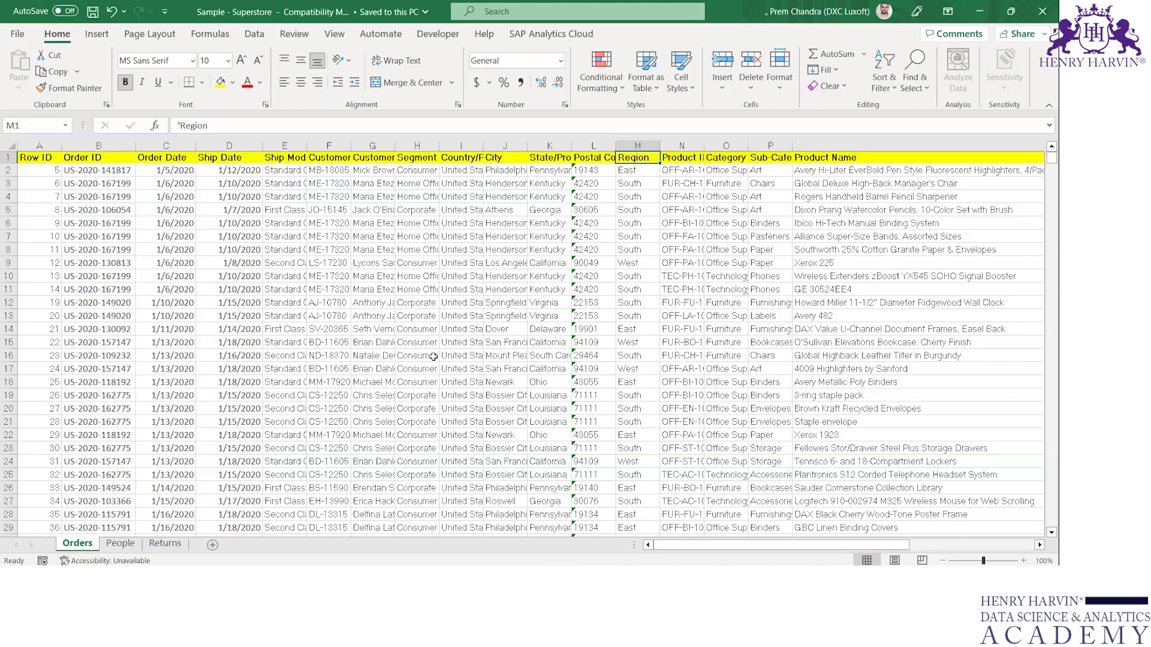
{"action": "key", "text": "Right"}
{"action": "key", "text": "Right"}
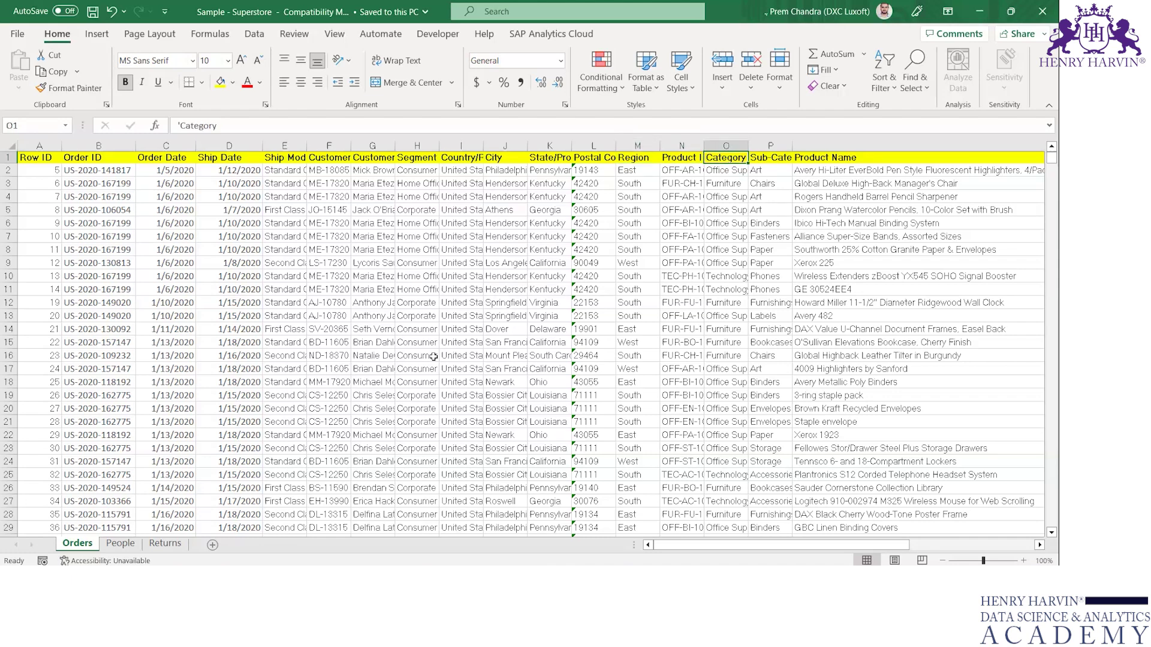
Compare the Region column in the Orders and People sheets, and switch back to the Tableau data source
{"action": "left_click", "coordinate": [127, 547]}
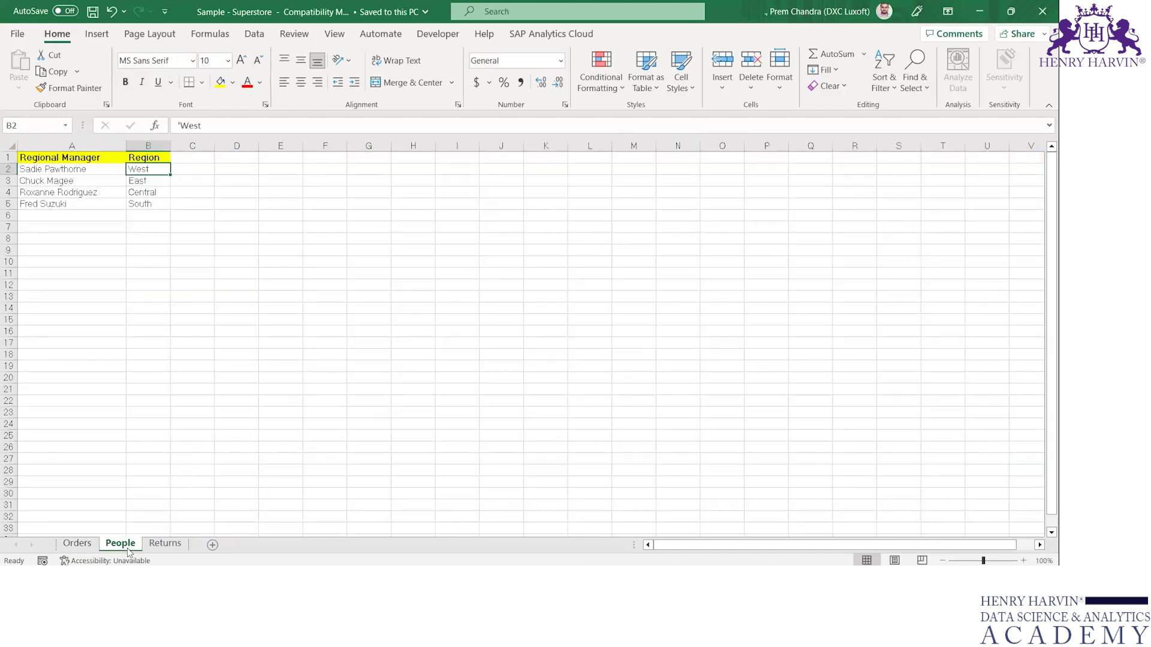
{"action": "left_click", "coordinate": [96, 546]}
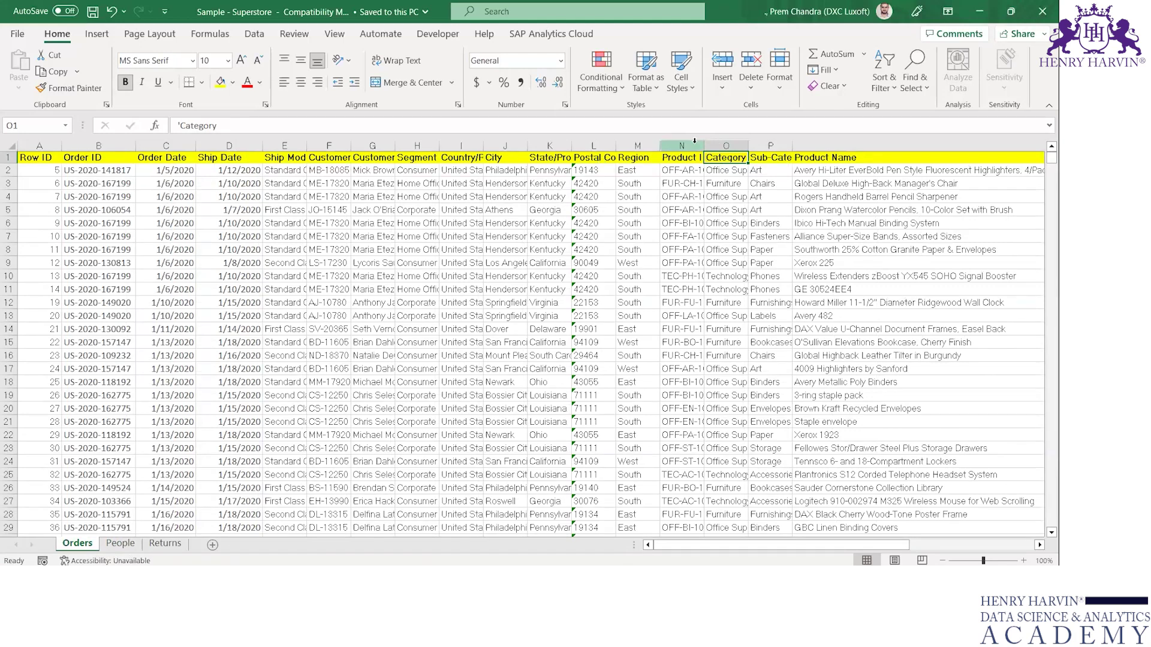
{"action": "left_click", "coordinate": [635, 156]}
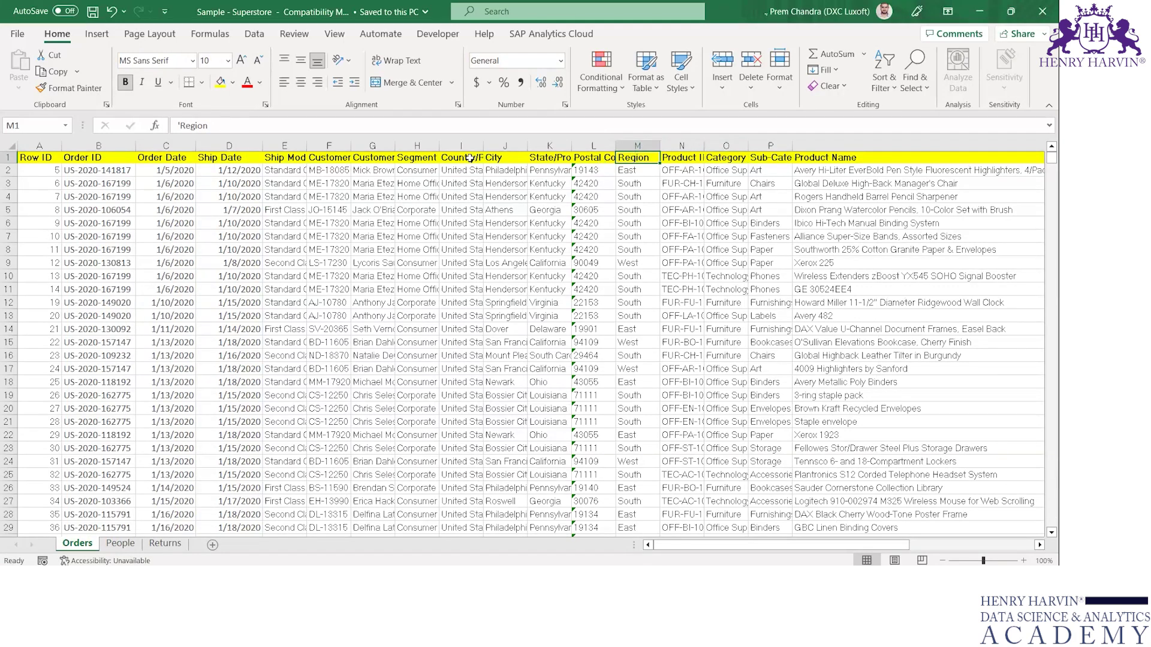
{"action": "left_click", "coordinate": [117, 543]}
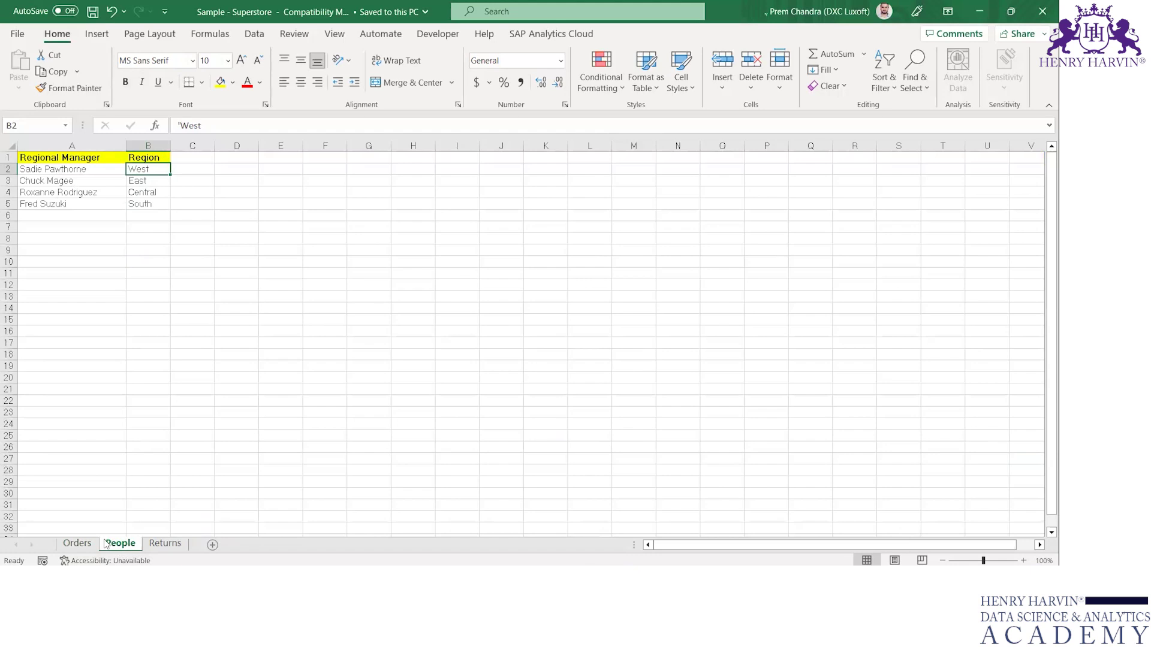
{"action": "left_click", "coordinate": [76, 544]}
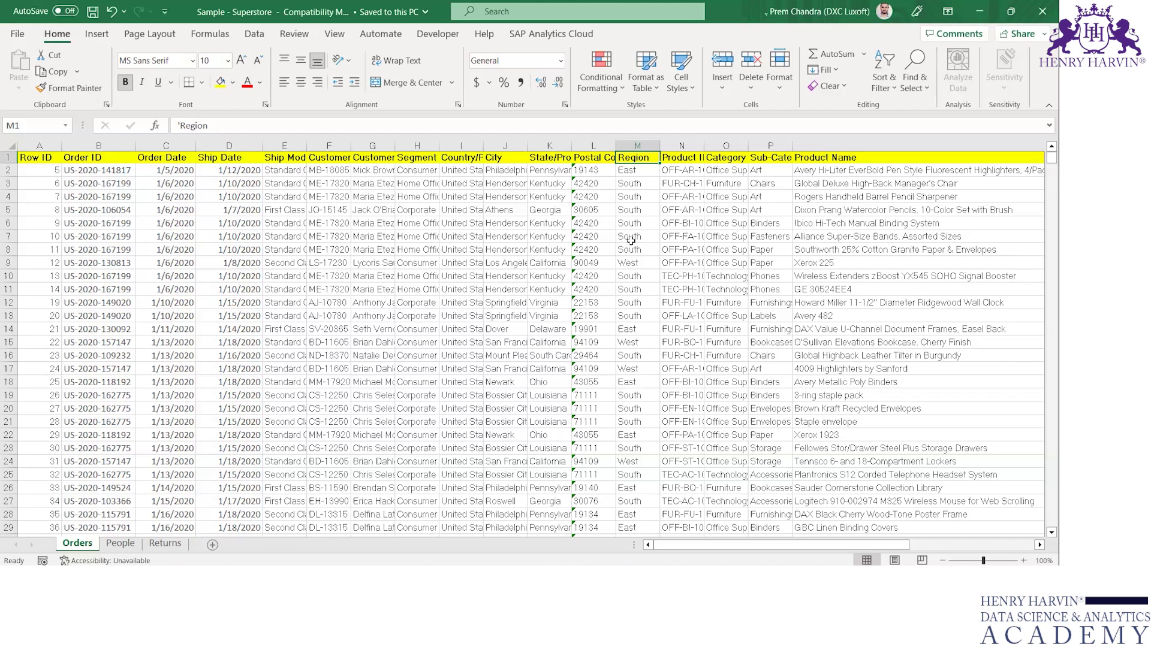
{"action": "key", "text": "alt+Tab"}
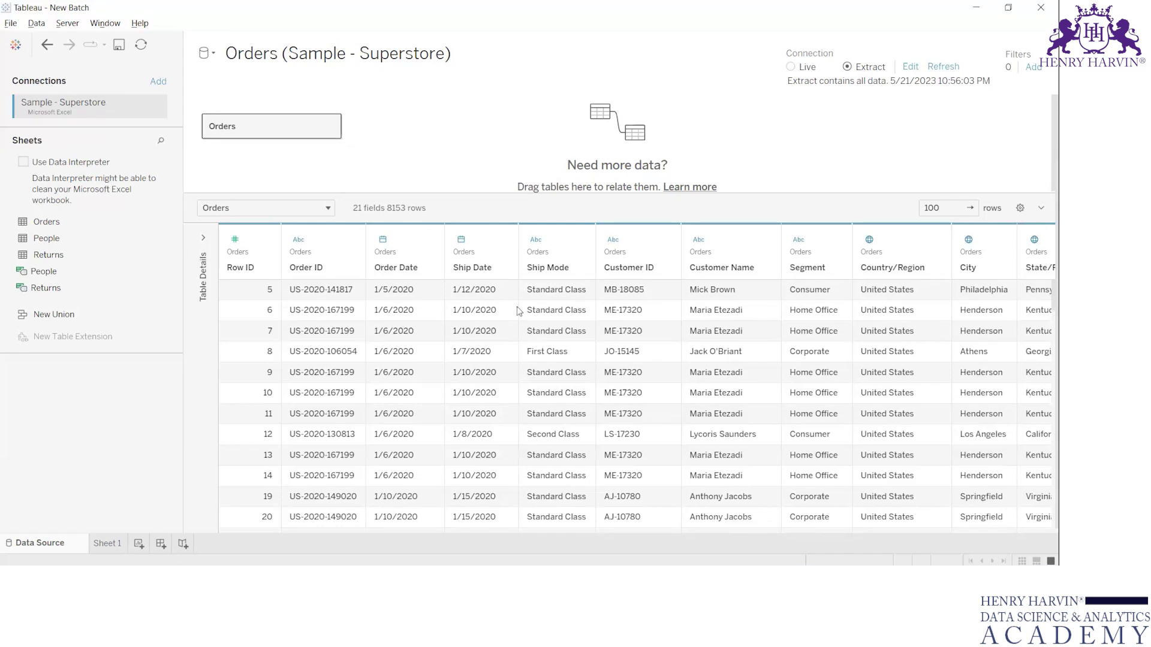
{"action": "left_click", "coordinate": [722, 308]}
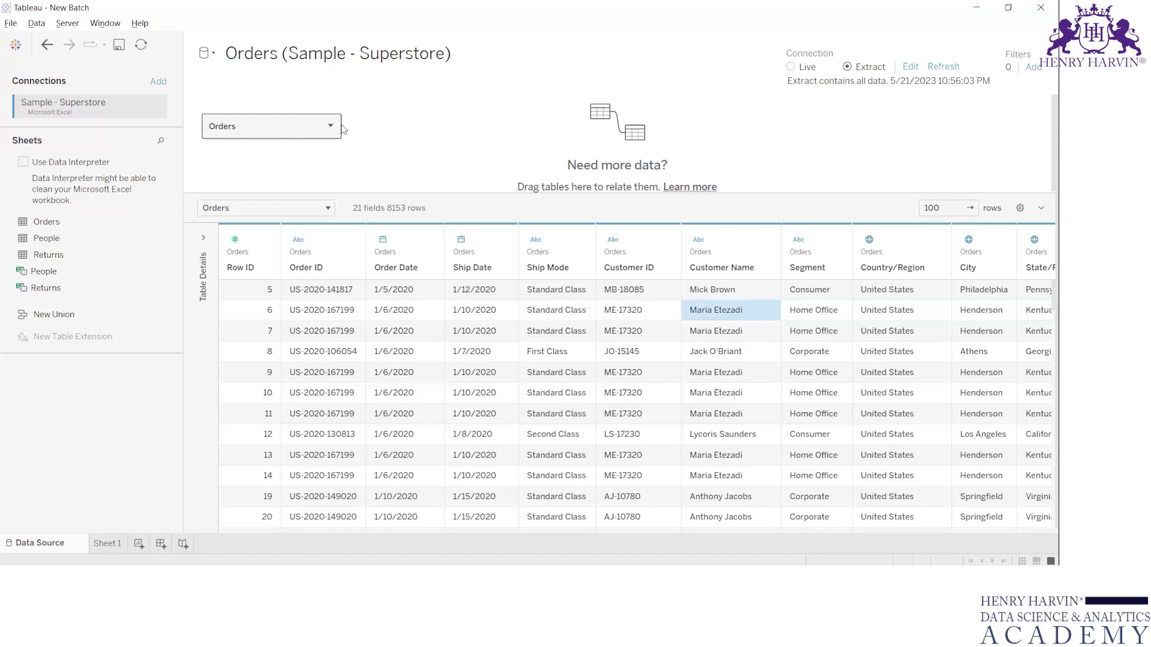
Search the data fields of Sheet 1 for "manage"
{"action": "left_click", "coordinate": [109, 544]}
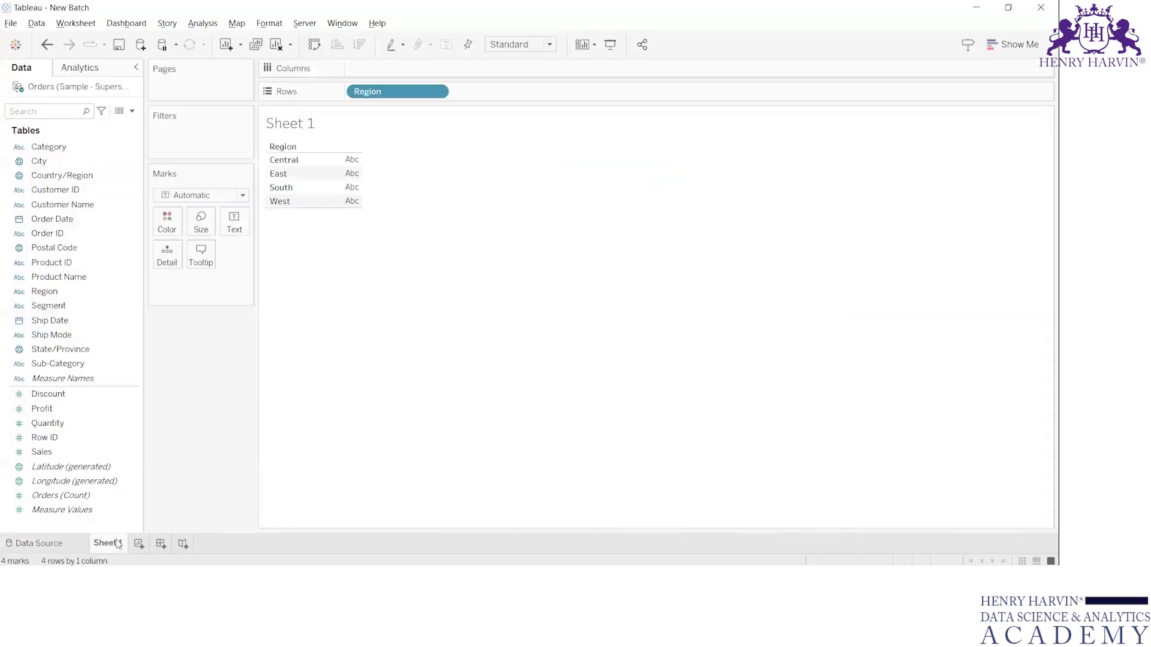
{"action": "left_click", "coordinate": [30, 112]}
{"action": "type", "text": "manage"}
{"action": "left_click", "coordinate": [192, 343]}
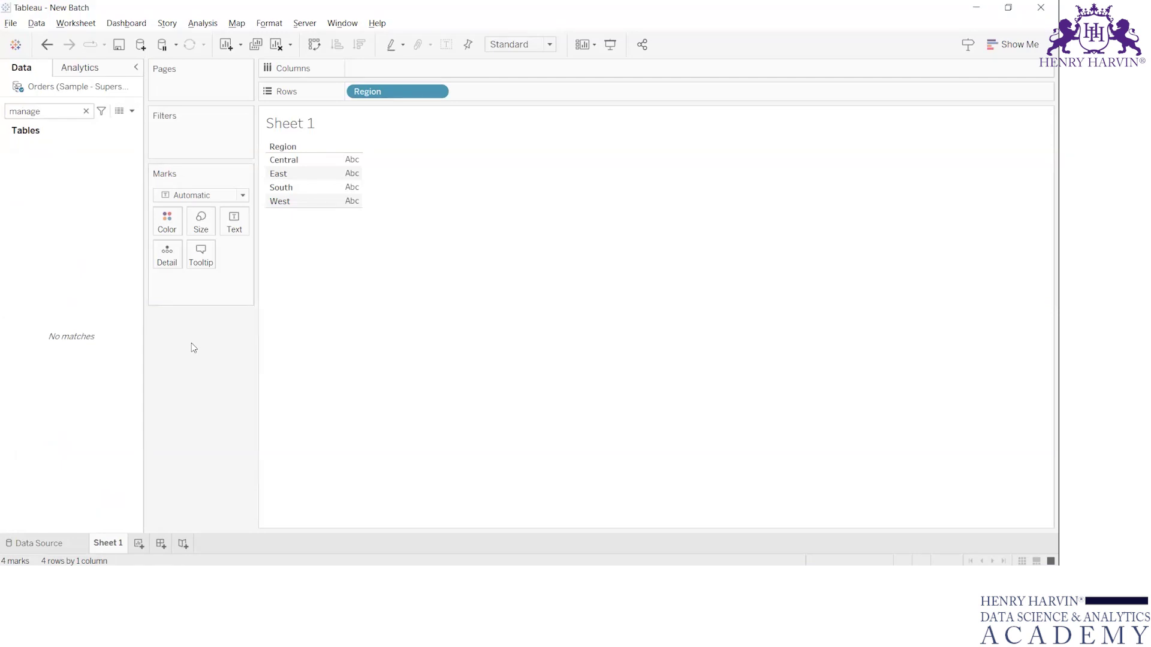
Open the Orders table in the data source, join the People sheet to it, and return to the main data source view
{"action": "left_click", "coordinate": [51, 548]}
{"action": "left_click", "coordinate": [330, 132]}
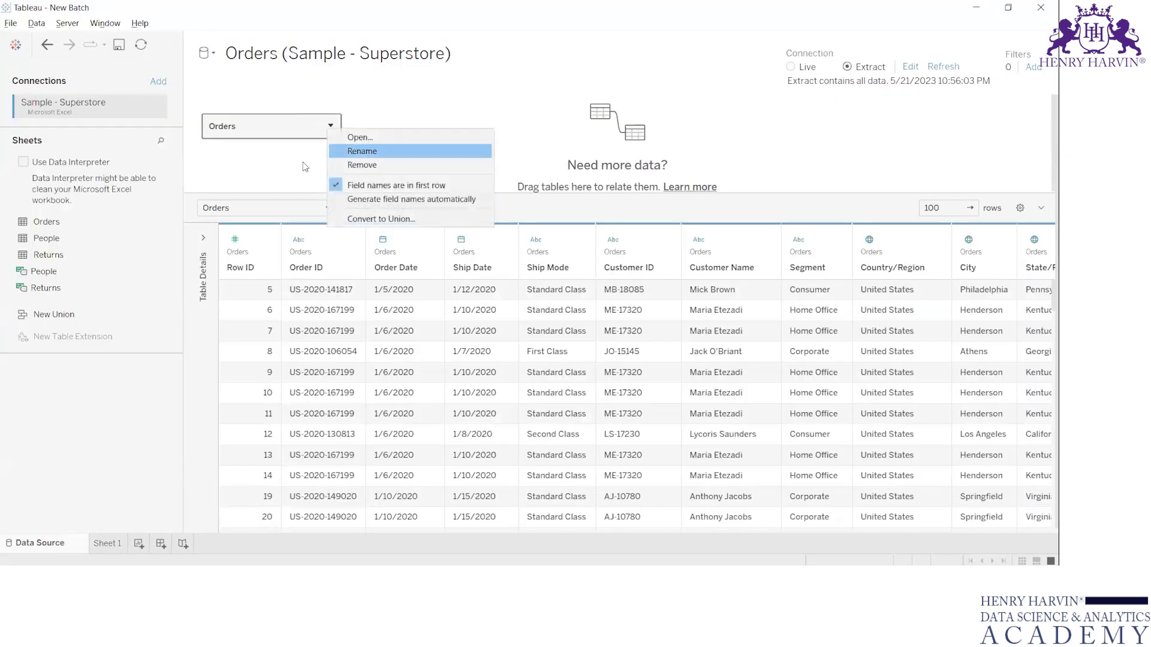
{"action": "left_click", "coordinate": [360, 143]}
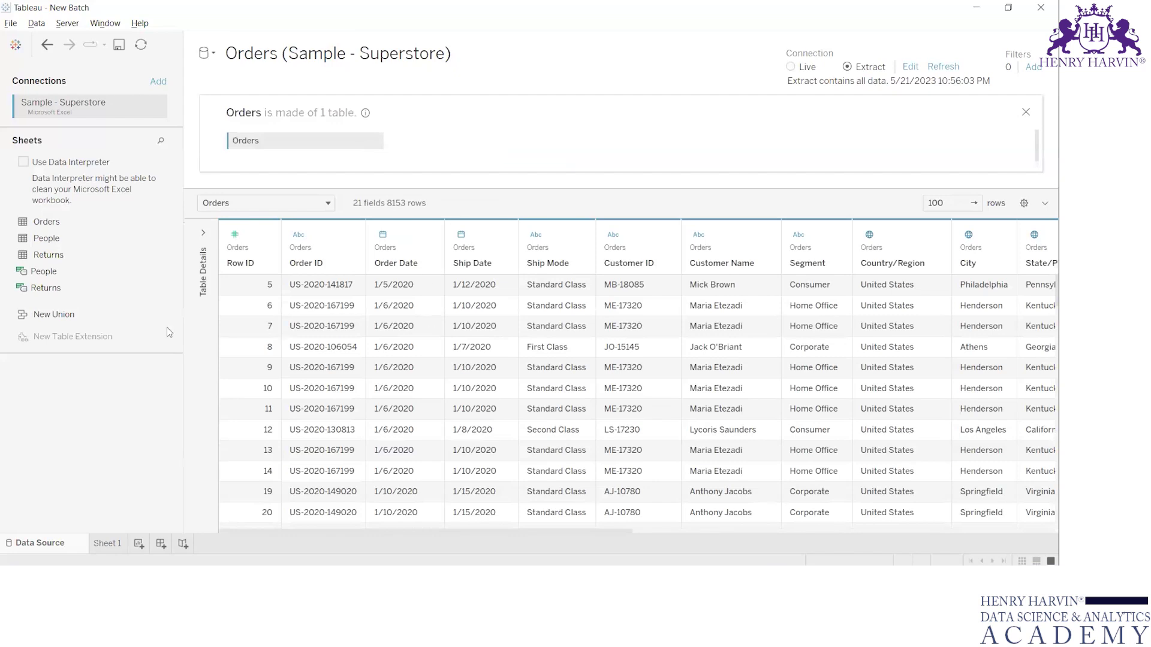
{"action": "left_click", "coordinate": [1032, 119]}
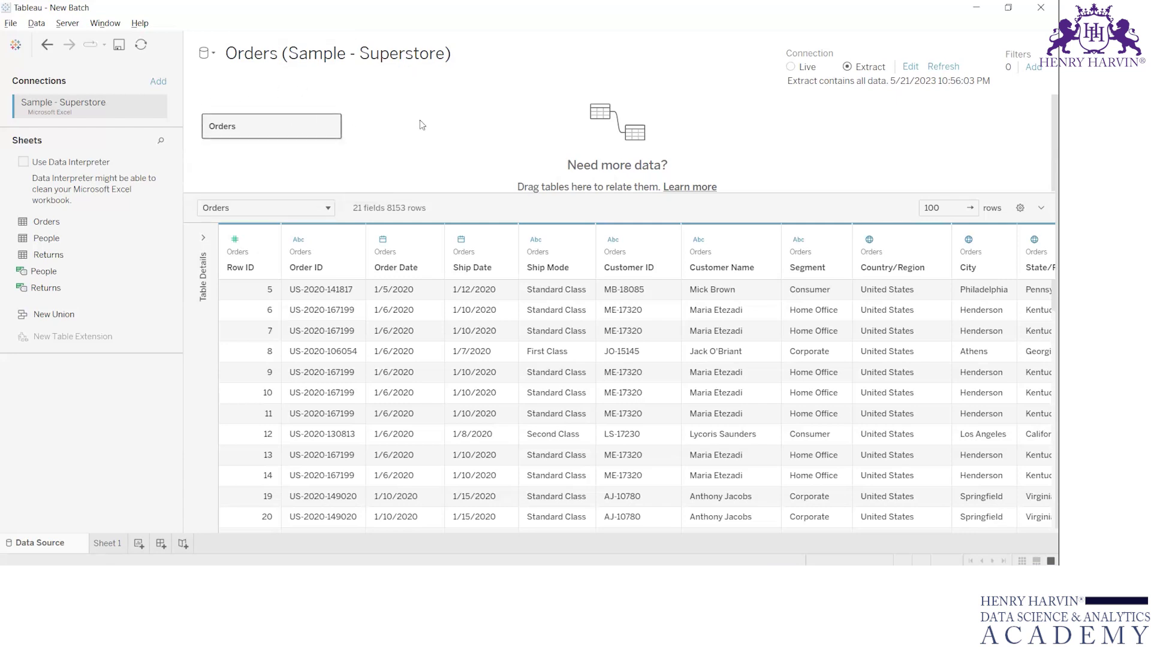
{"action": "left_click", "coordinate": [331, 127]}
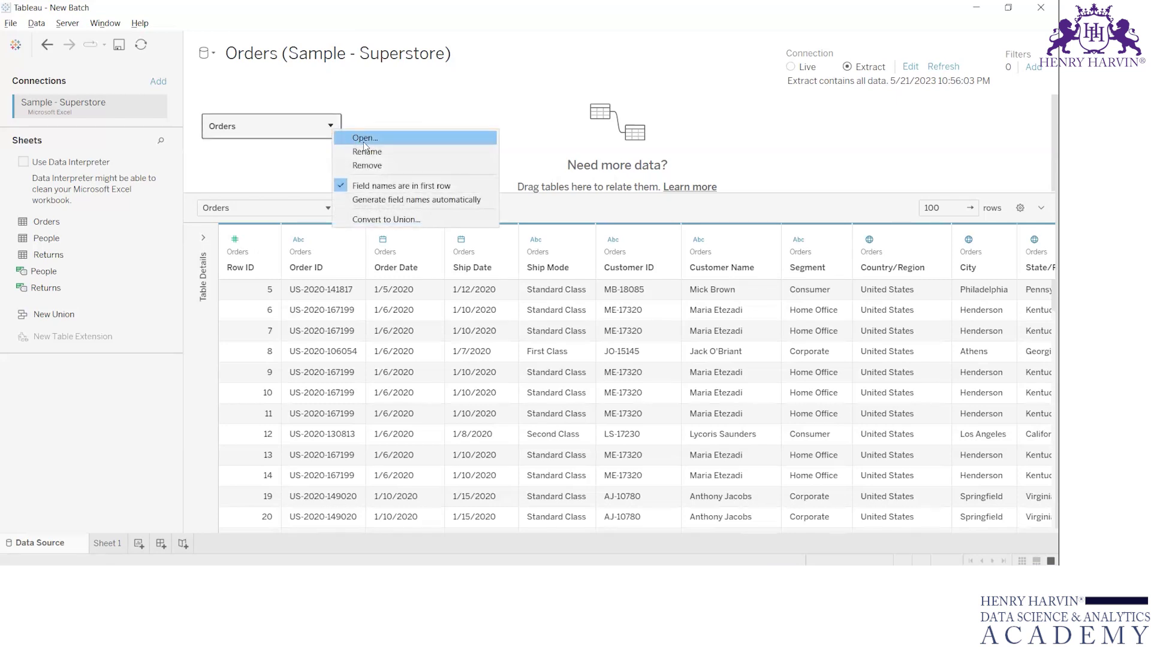
{"action": "left_click", "coordinate": [363, 142]}
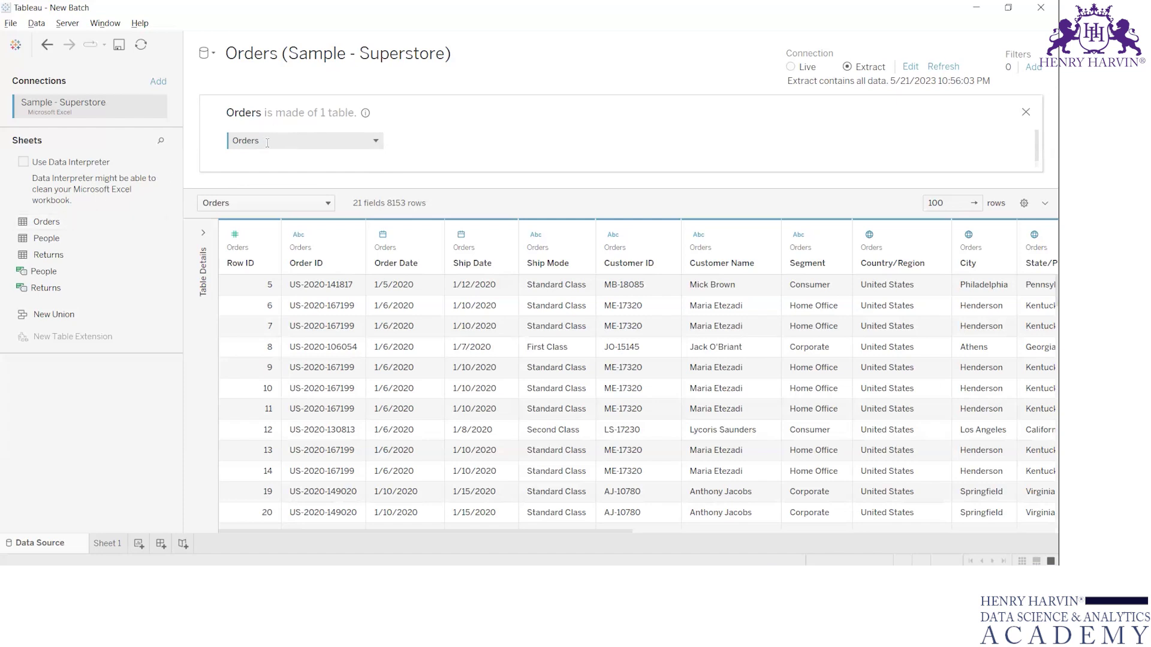
{"action": "left_click_drag", "start_coordinate": [57, 238], "coordinate": [438, 147]}
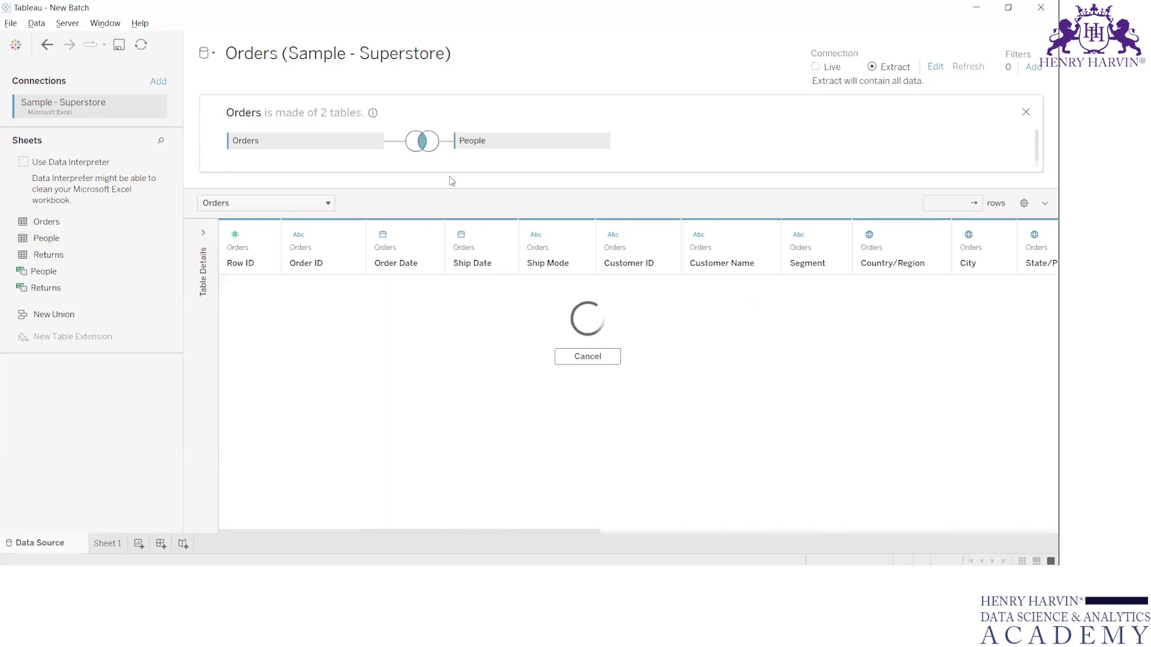
{"action": "left_click_drag", "start_coordinate": [471, 208], "coordinate": [471, 231]}
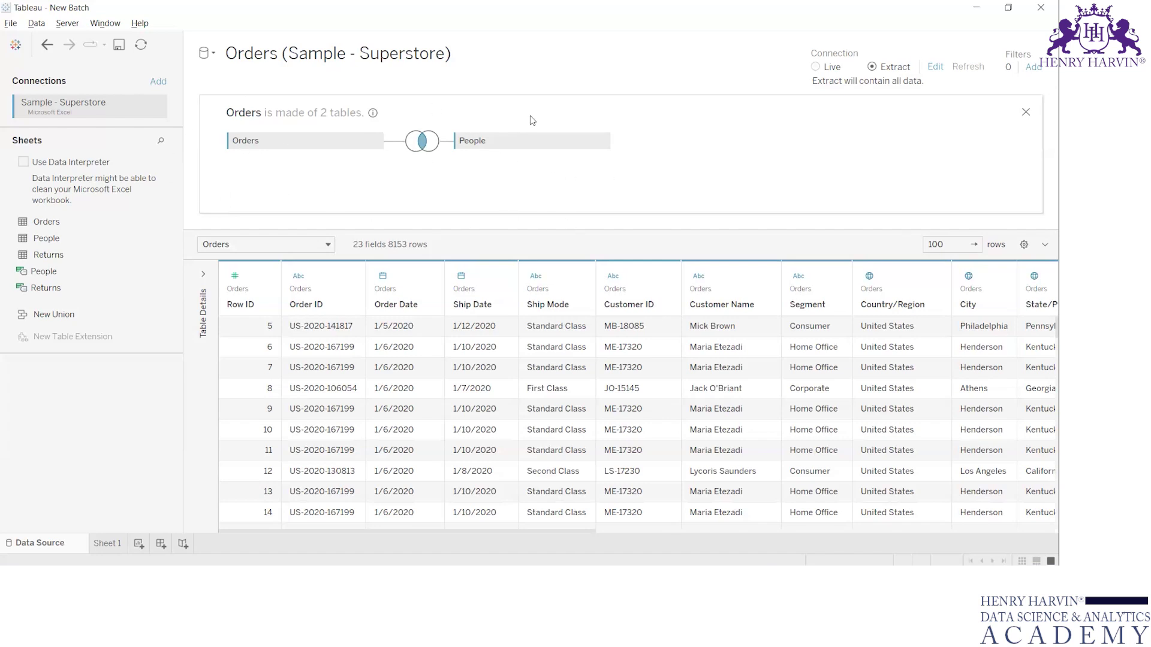
{"action": "left_click", "coordinate": [1026, 112]}
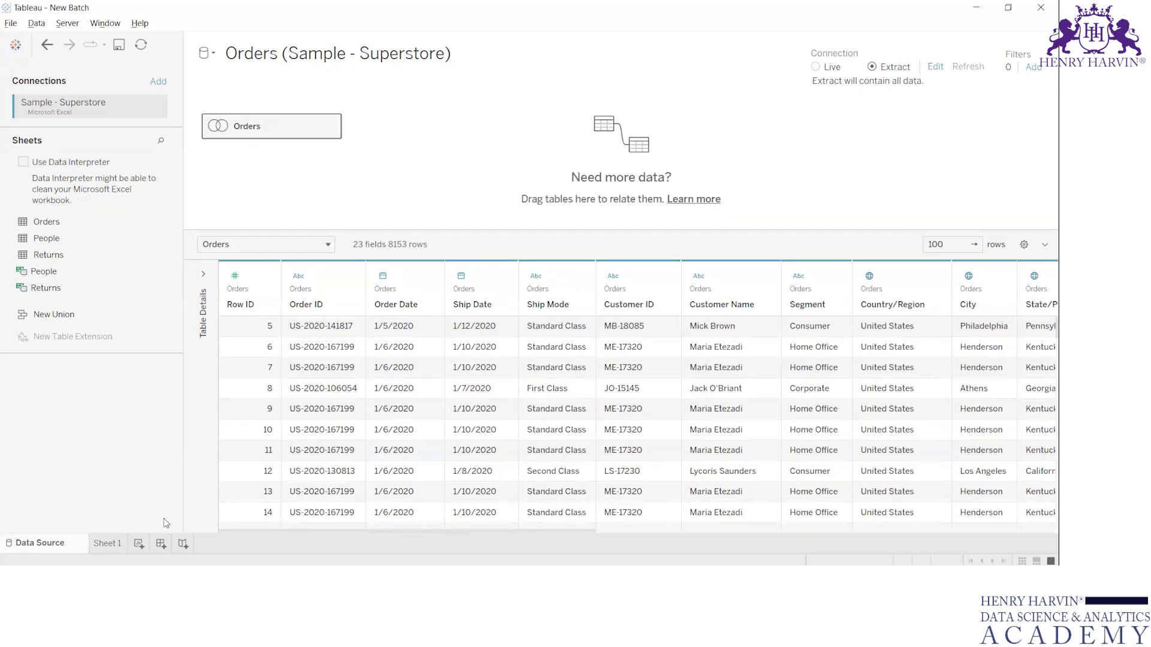
Show Regional Manager as text beside each Region on Sheet 1 and widen the column to fit the full names
{"action": "left_click", "coordinate": [106, 544]}
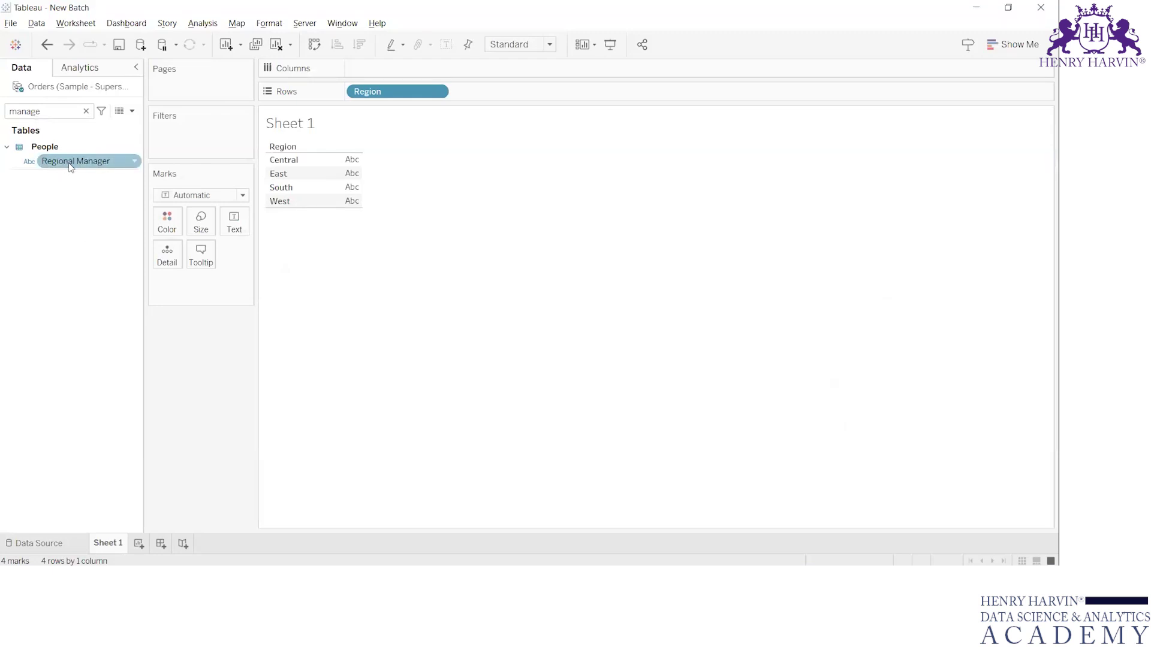
{"action": "left_click_drag", "start_coordinate": [71, 167], "coordinate": [243, 221]}
{"action": "mouse_move", "coordinate": [359, 180]}
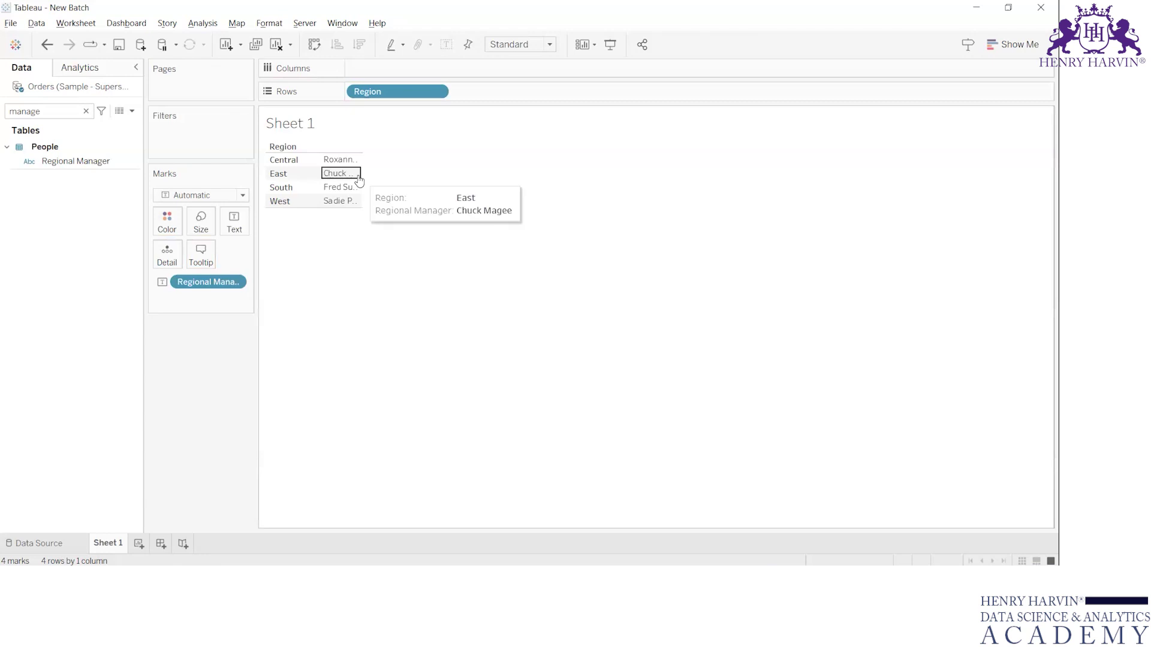
{"action": "left_click_drag", "start_coordinate": [361, 175], "coordinate": [442, 175]}
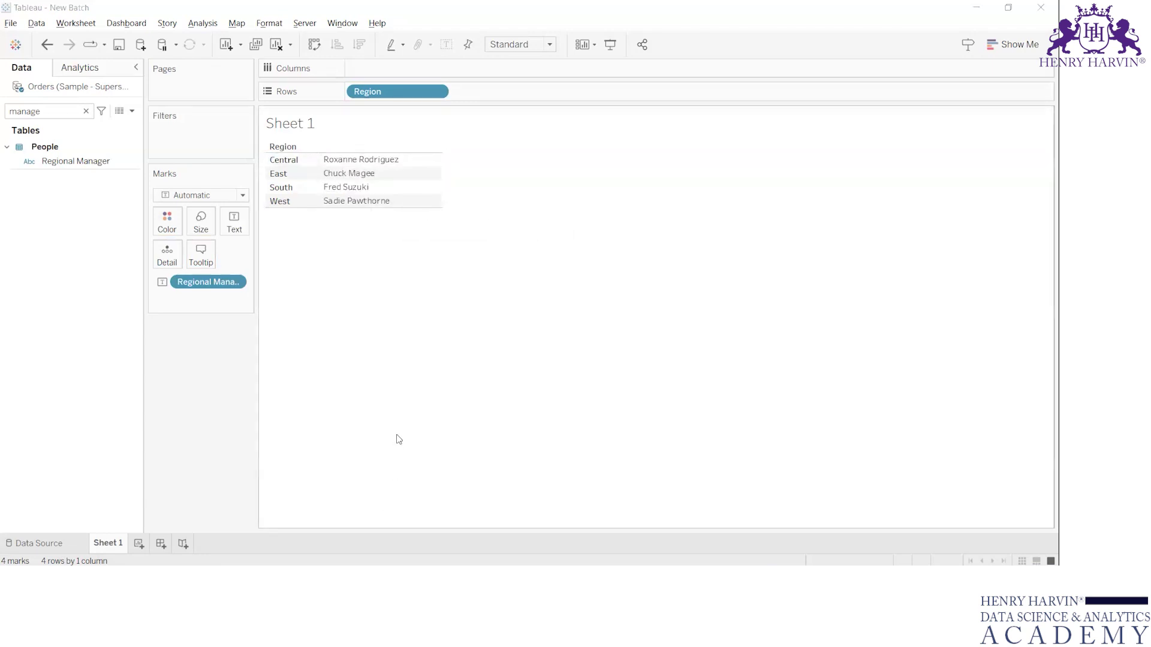
Examine the Region, Regional Manager and Region (People) columns in the joined data source preview
{"action": "left_click", "coordinate": [39, 543]}
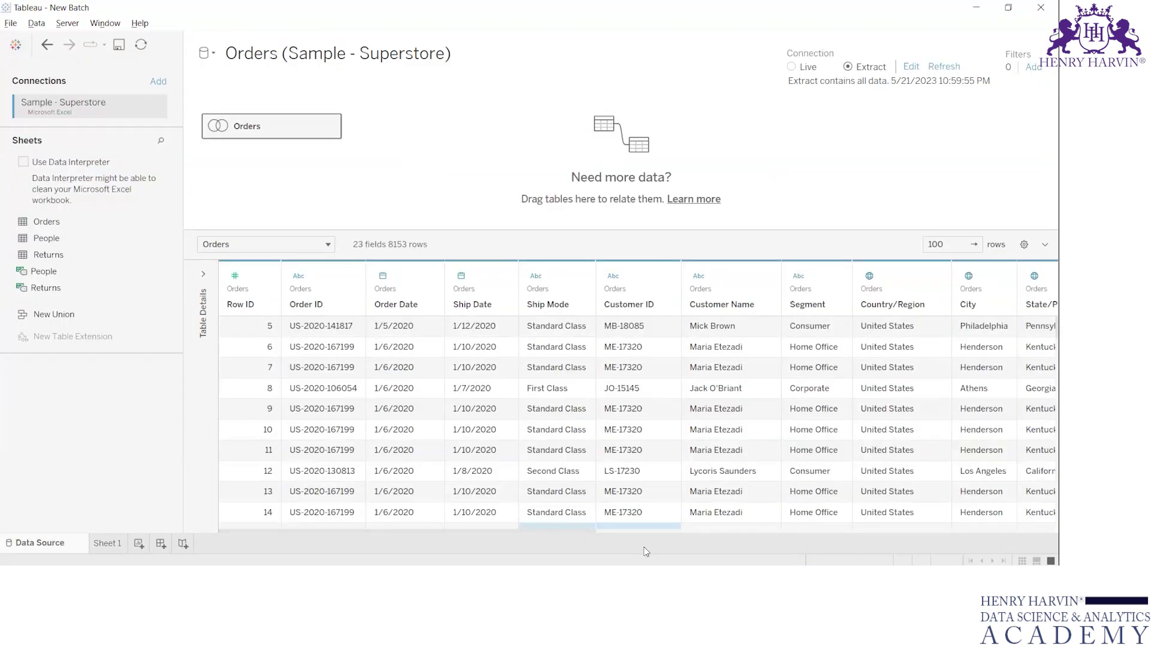
{"action": "left_click_drag", "start_coordinate": [571, 531], "coordinate": [816, 530]}
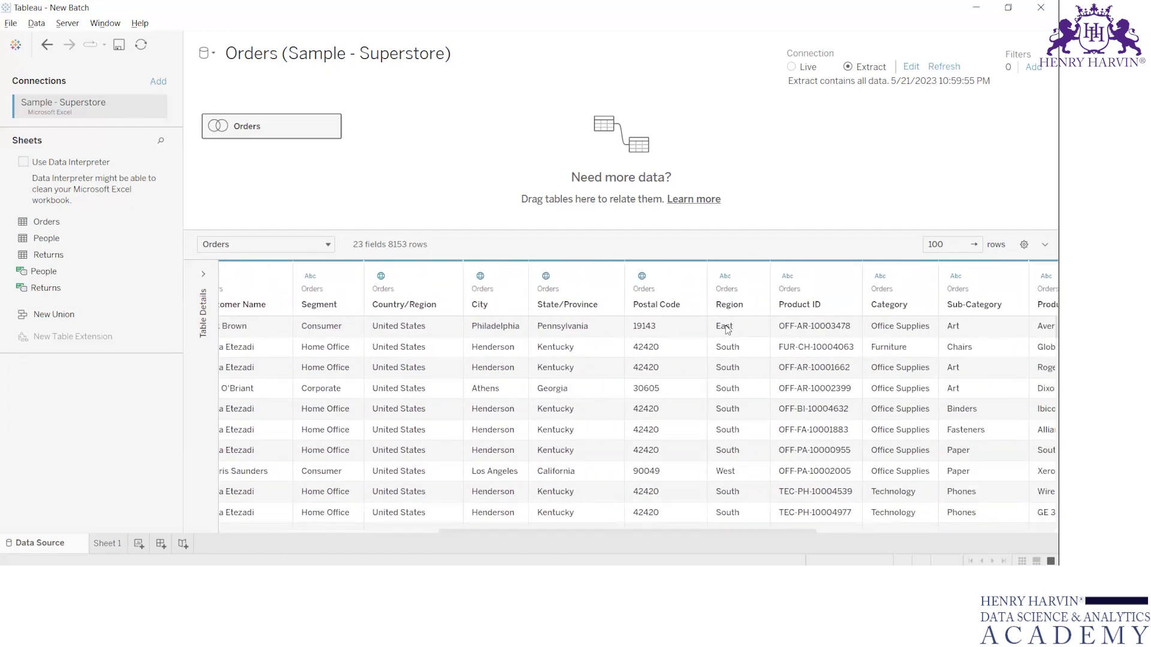
{"action": "left_click_drag", "start_coordinate": [709, 531], "coordinate": [947, 531]}
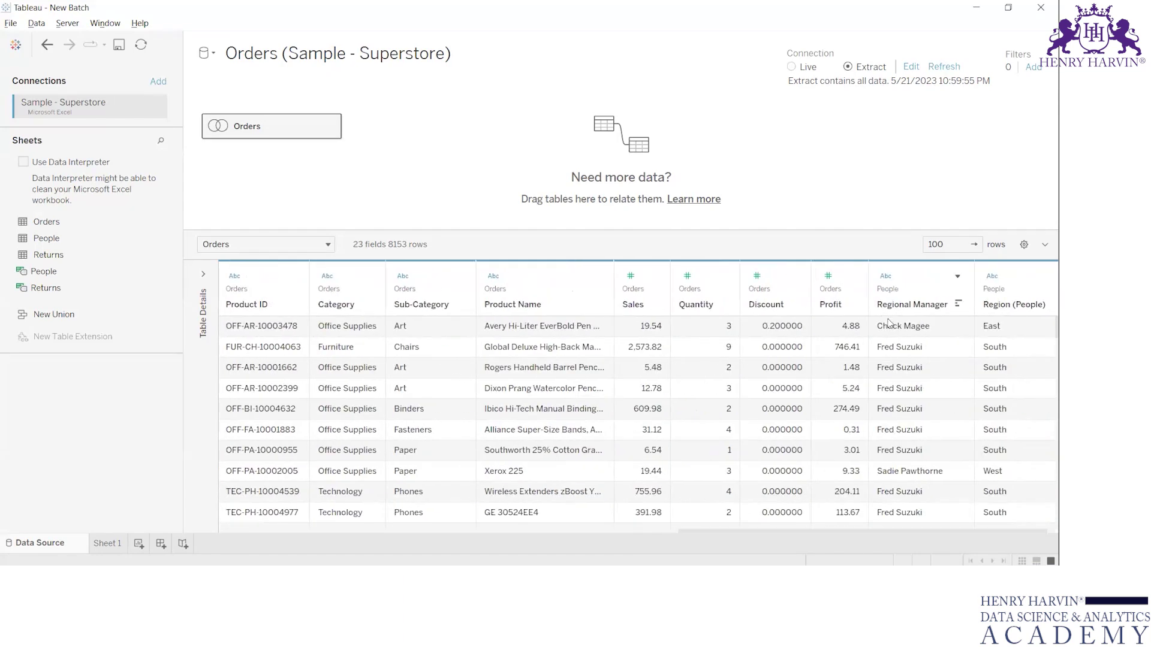
Clear Sheet 1 by removing Regional Manager from the text marks and Region from the rows
{"action": "left_click", "coordinate": [105, 543]}
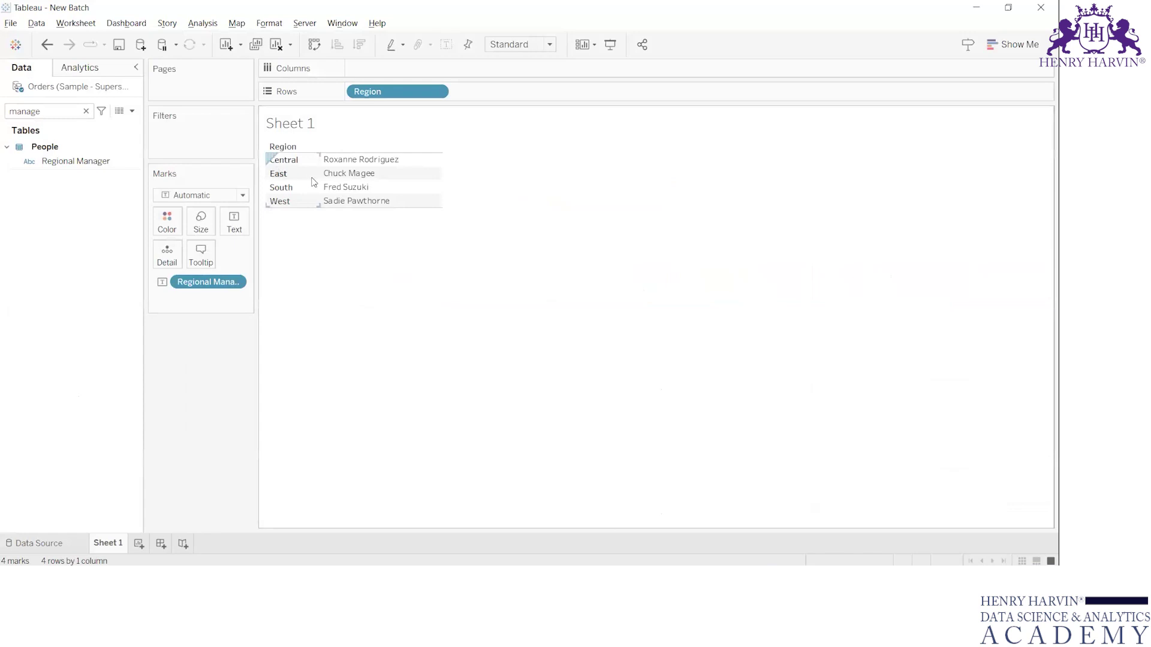
{"action": "mouse_move", "coordinate": [400, 166]}
{"action": "left_click_drag", "start_coordinate": [209, 284], "coordinate": [33, 336]}
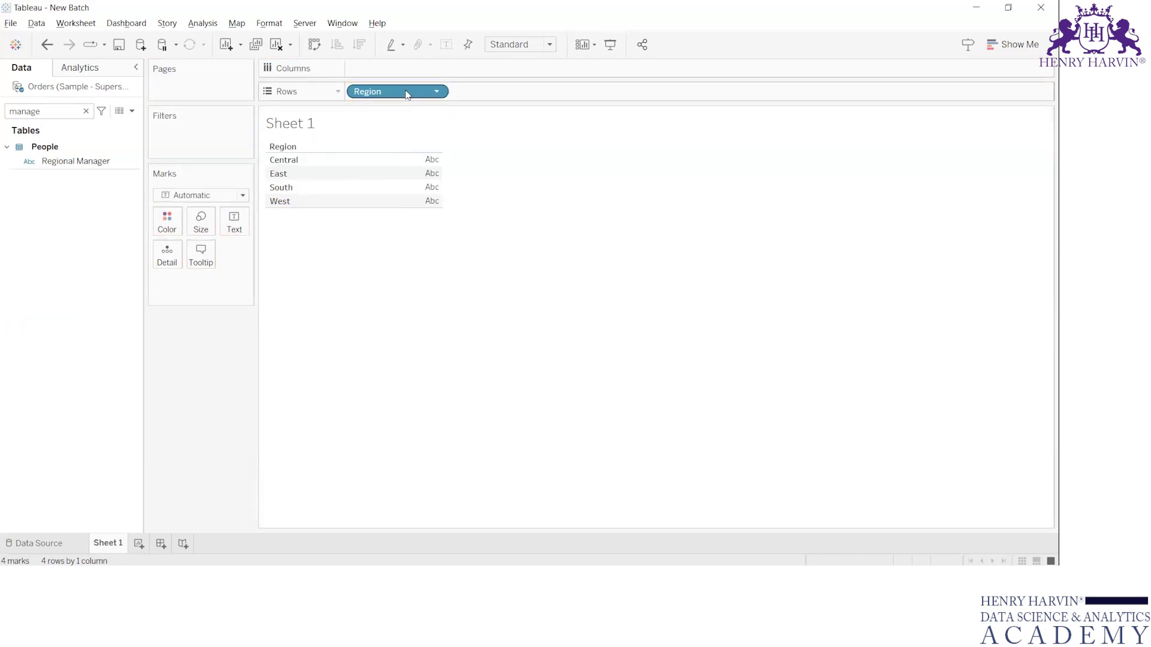
{"action": "left_click_drag", "start_coordinate": [406, 94], "coordinate": [6, 327]}
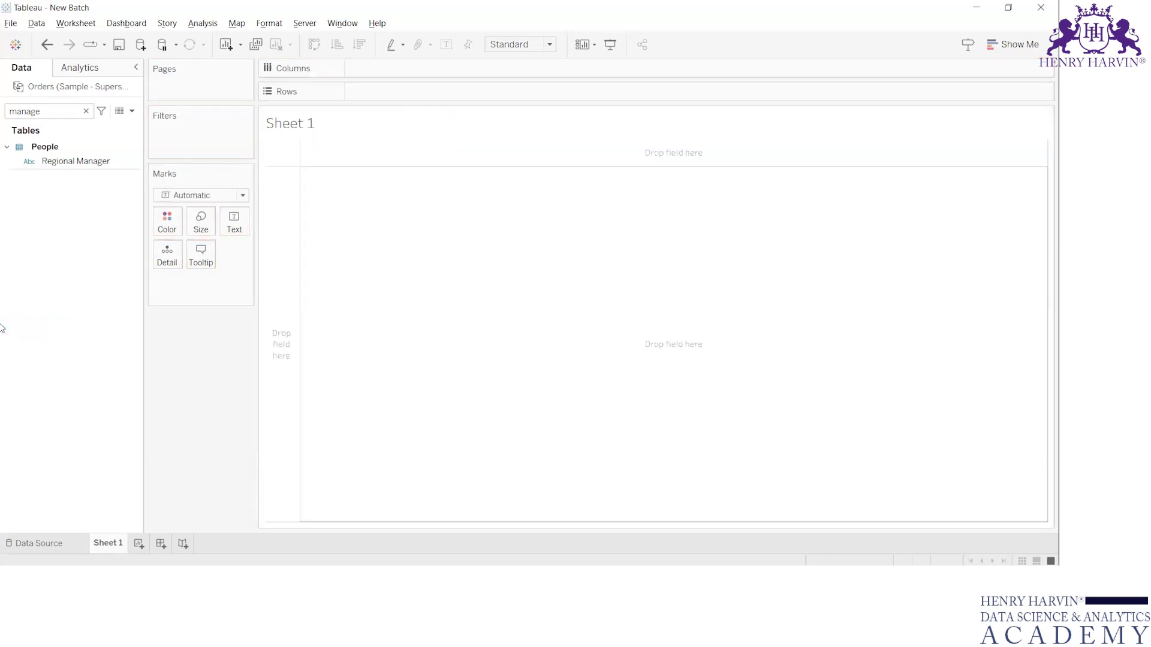
Return to the data source and open the Orders table to show its join with People
{"action": "left_click", "coordinate": [78, 545]}
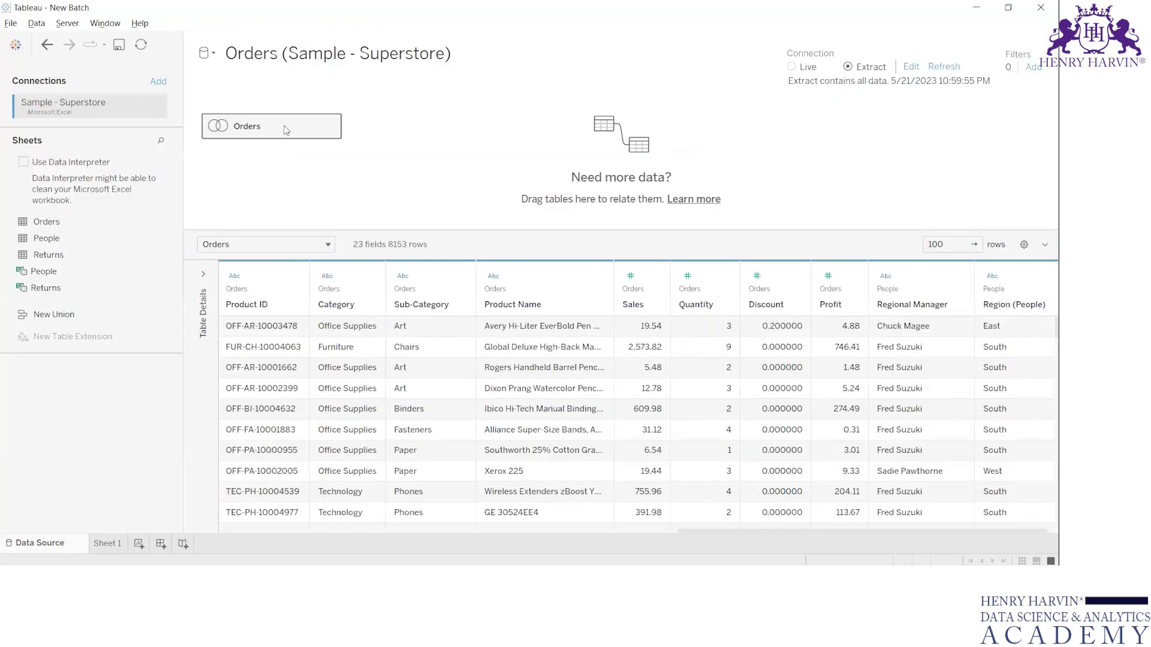
{"action": "left_click", "coordinate": [331, 129]}
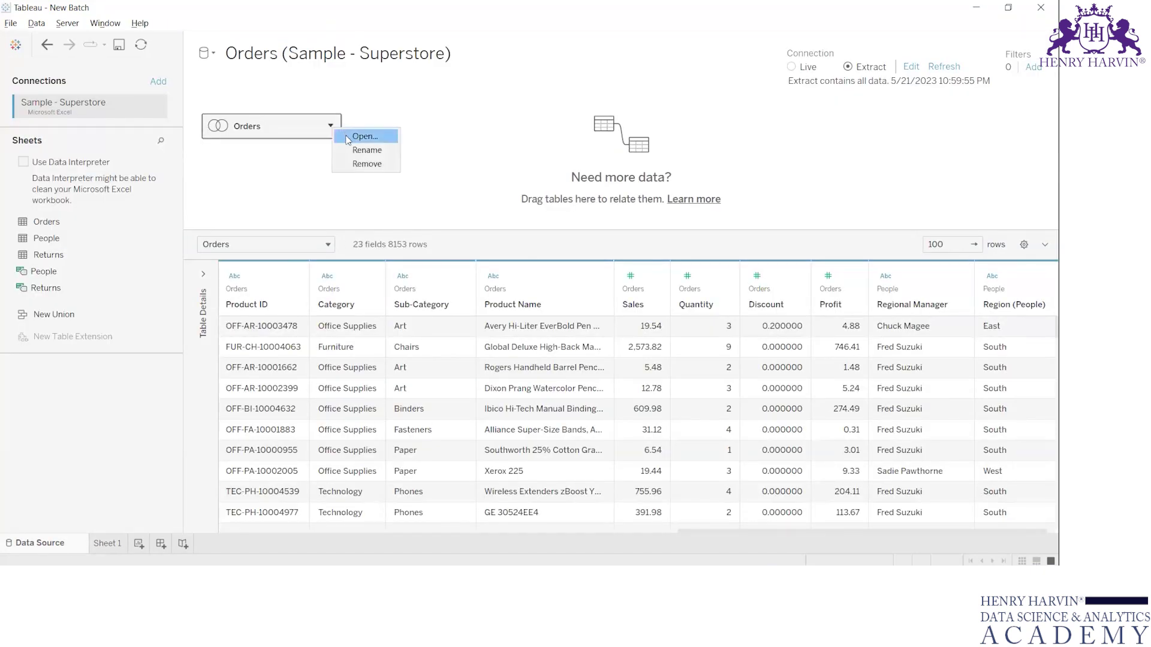
{"action": "left_click", "coordinate": [528, 149]}
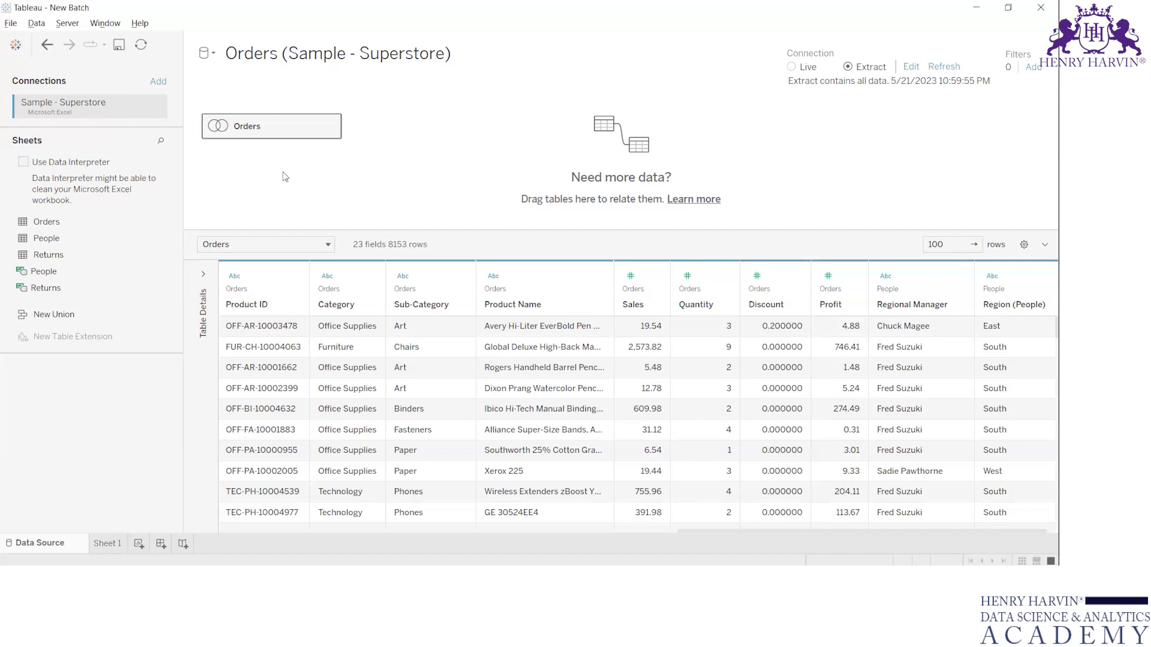
{"action": "left_click", "coordinate": [333, 128]}
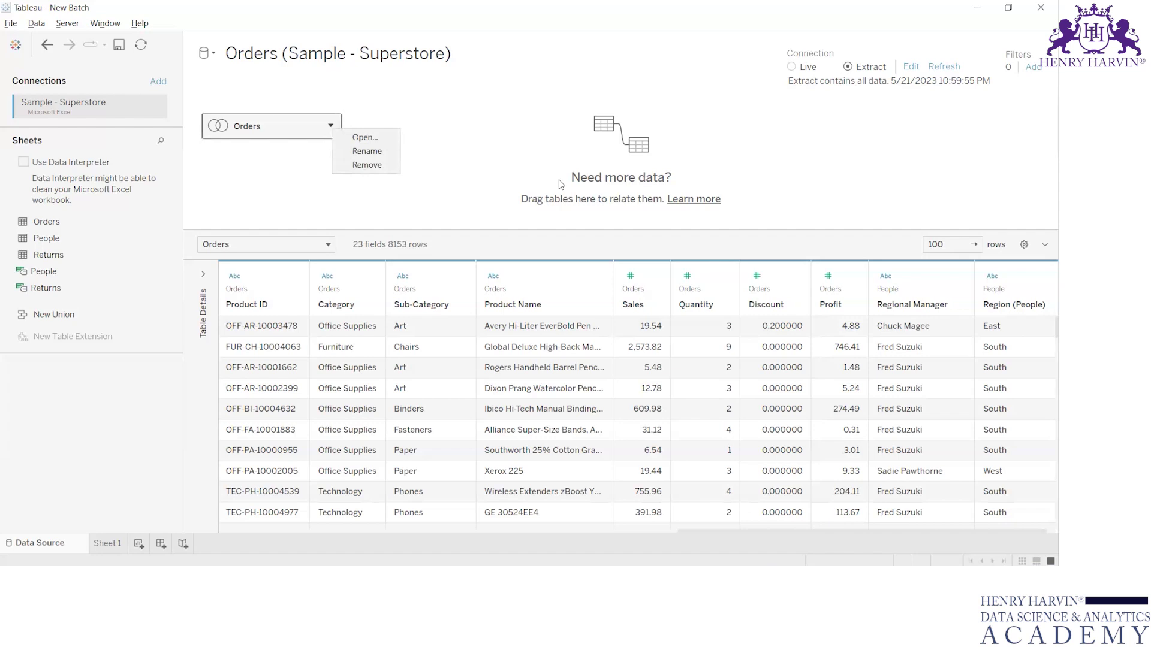
{"action": "left_click", "coordinate": [488, 136]}
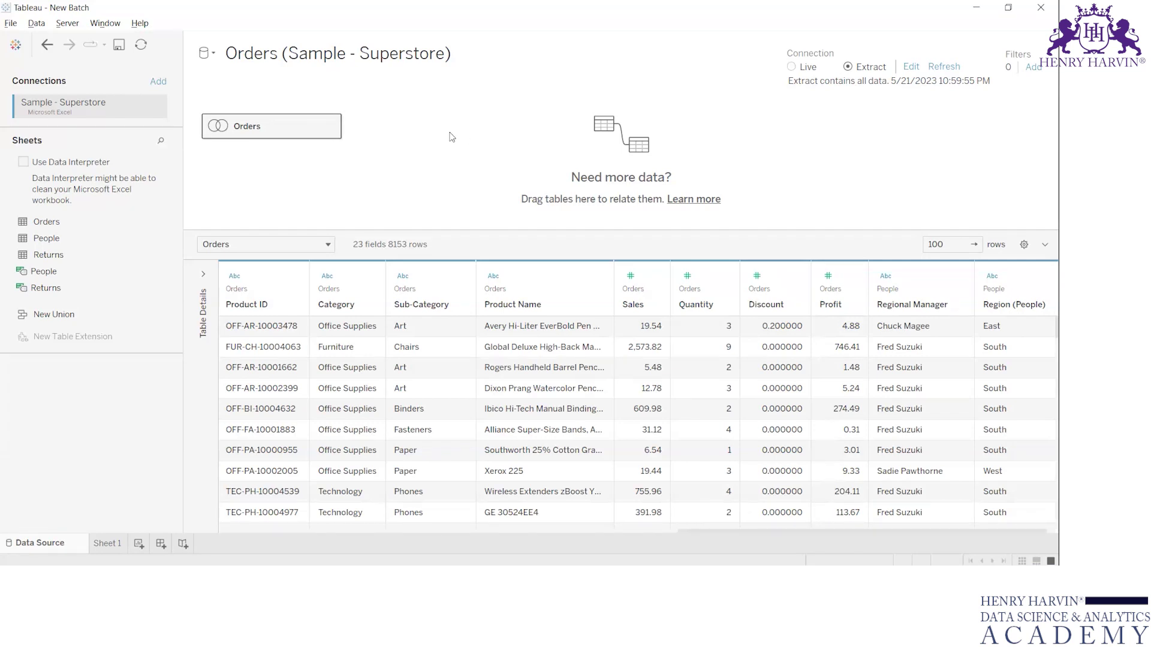
{"action": "left_click", "coordinate": [332, 128]}
{"action": "left_click", "coordinate": [360, 134]}
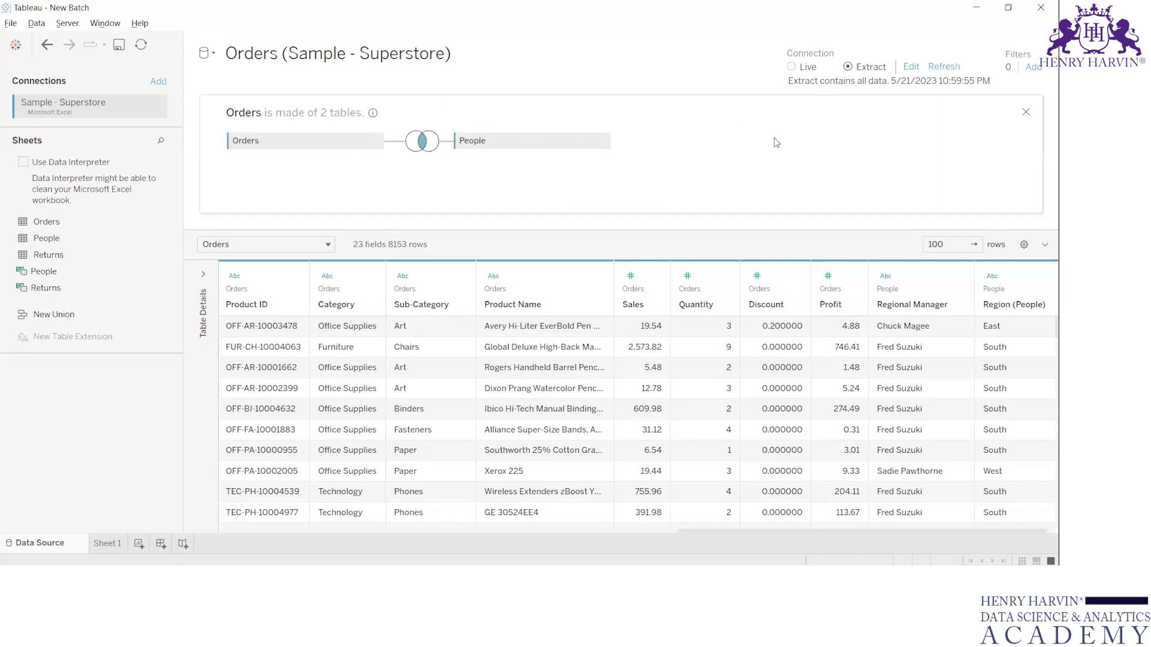
Try the Left, Right and Full Outer join types between Orders and People, and restore Inner
{"action": "left_click", "coordinate": [422, 142]}
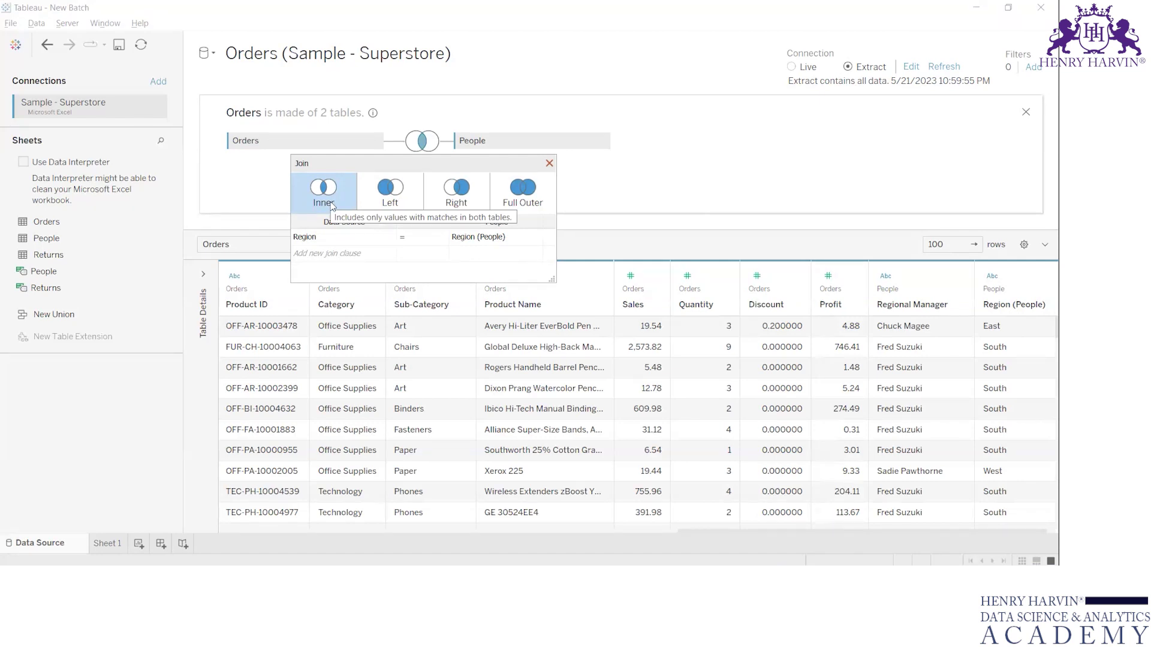
{"action": "left_click", "coordinate": [362, 198]}
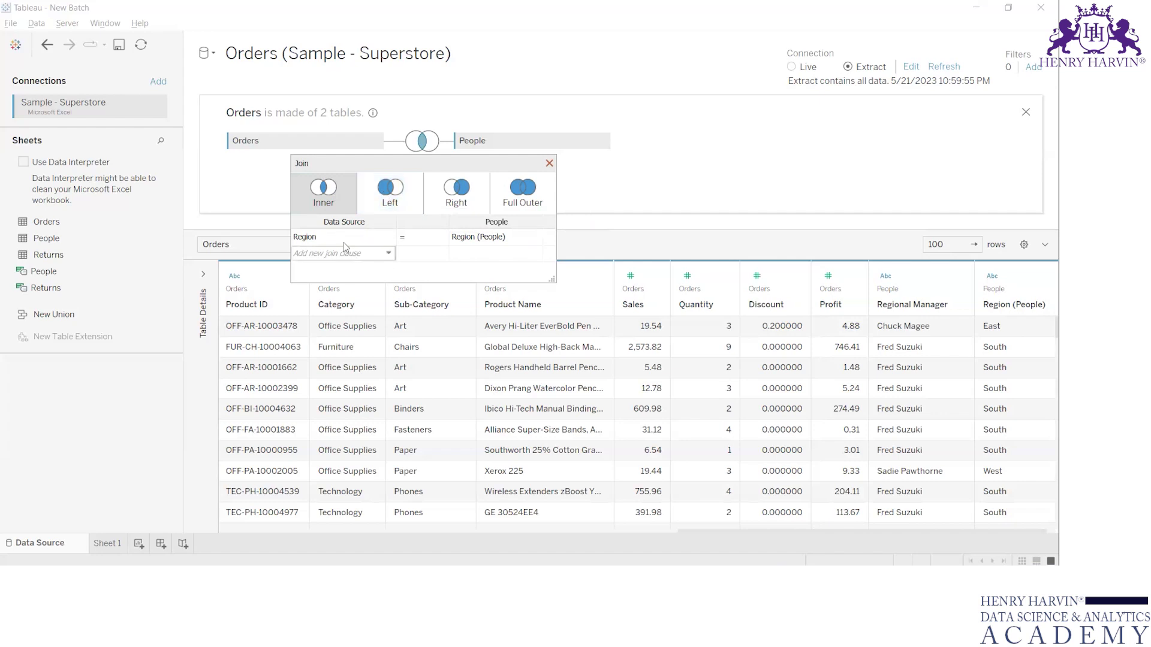
{"action": "left_click", "coordinate": [418, 193]}
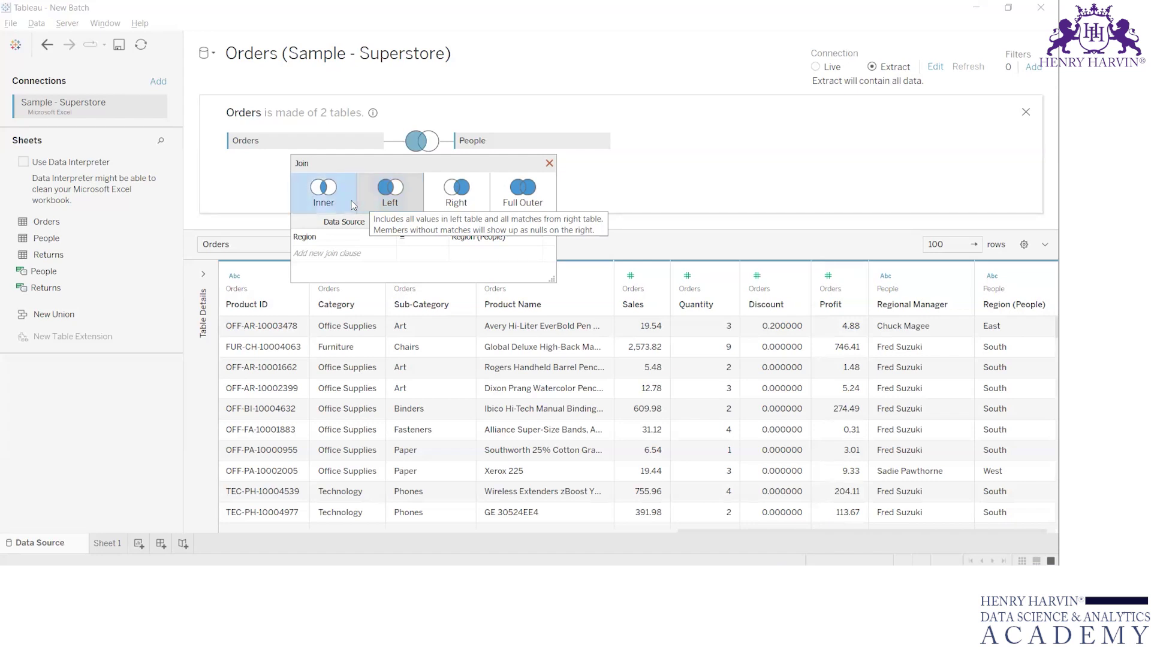
{"action": "left_click", "coordinate": [436, 199]}
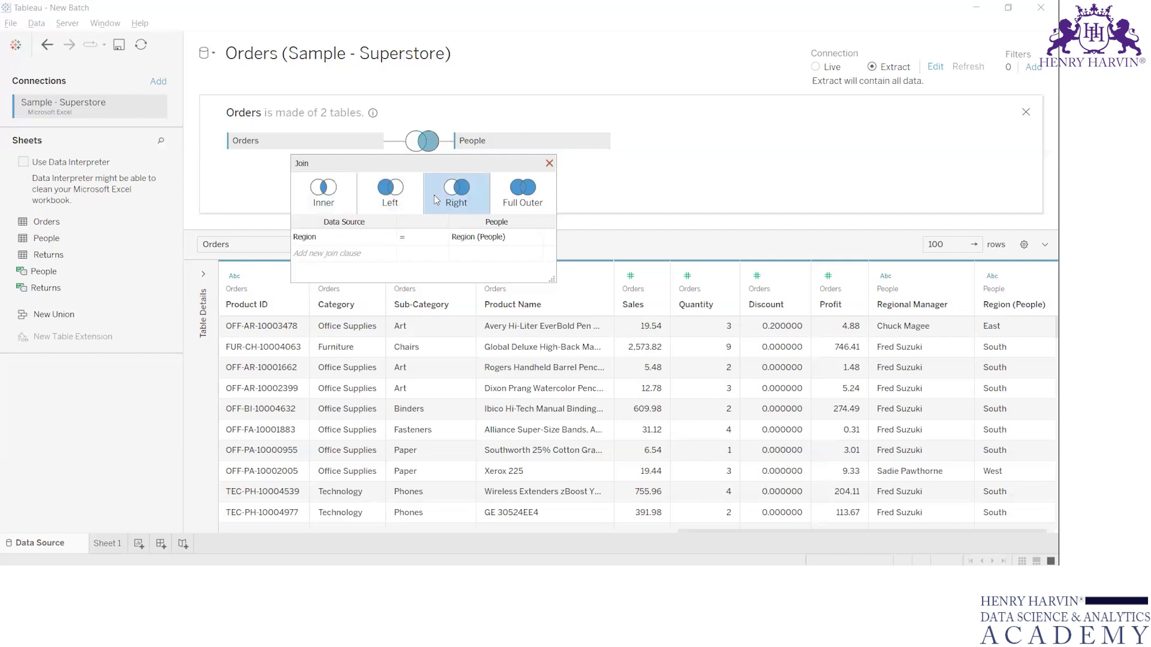
{"action": "left_click", "coordinate": [509, 199]}
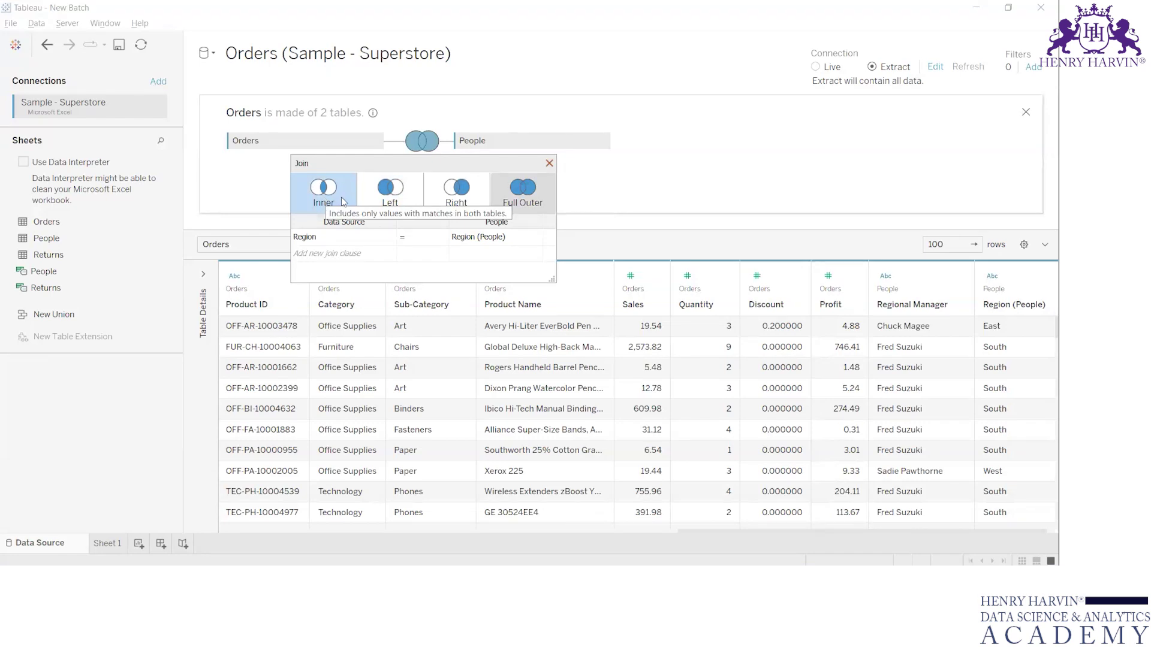
{"action": "left_click", "coordinate": [343, 201]}
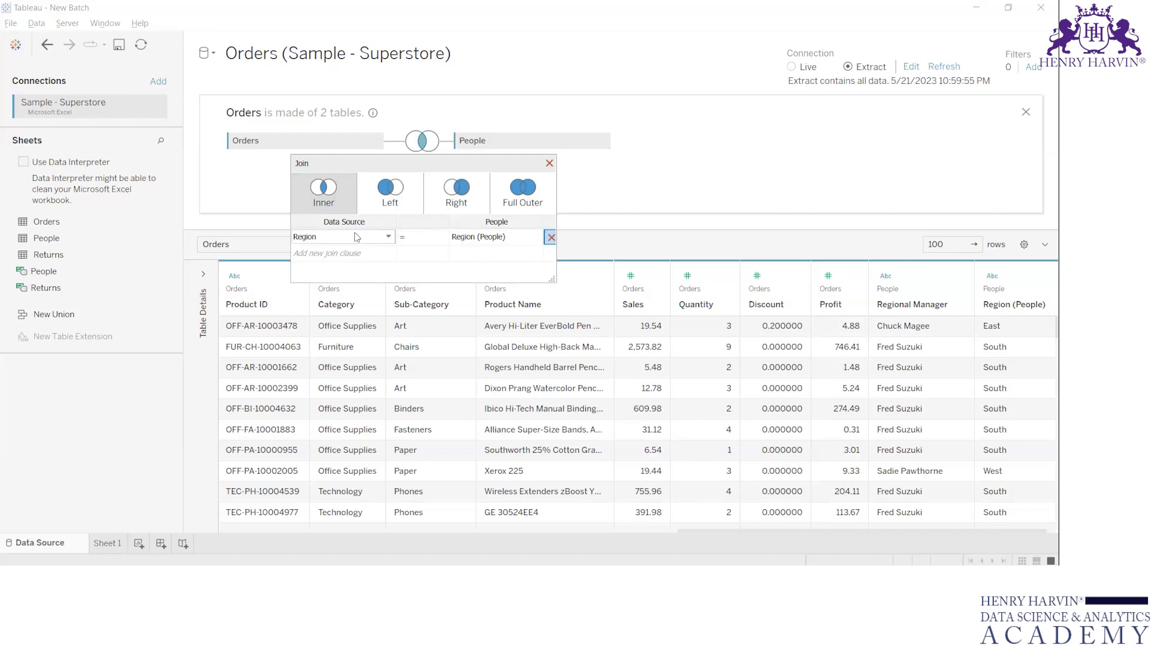
Review the join clause's field and operator choices, keep Region = Region (People), and close the join settings
{"action": "left_click", "coordinate": [388, 238]}
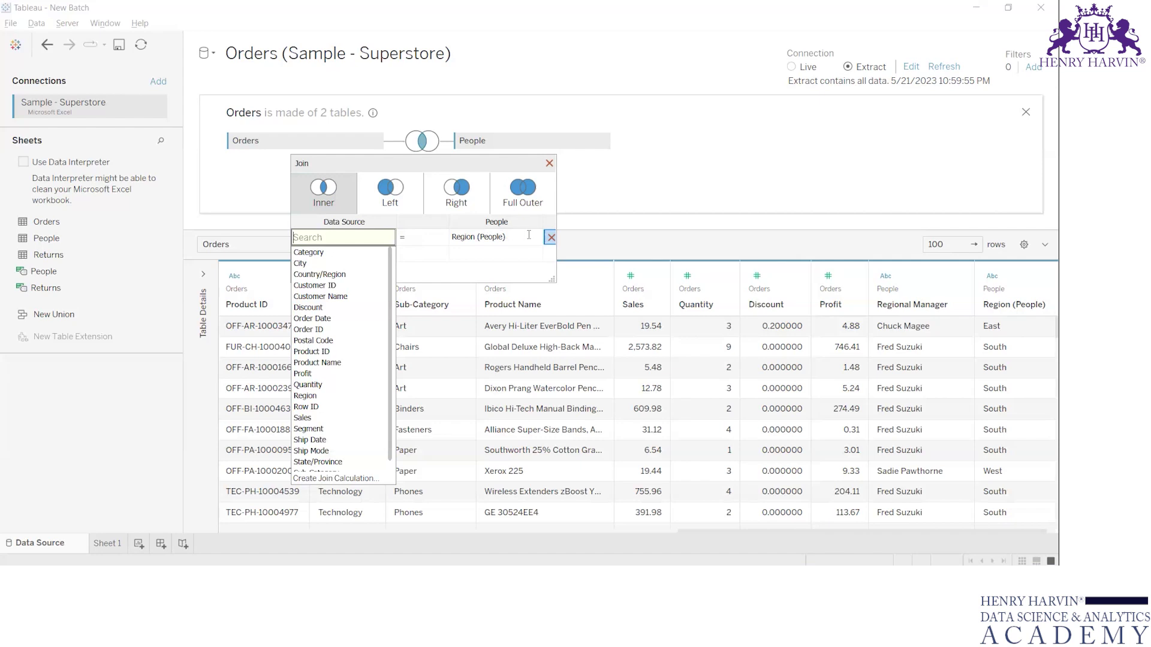
{"action": "left_click", "coordinate": [469, 237]}
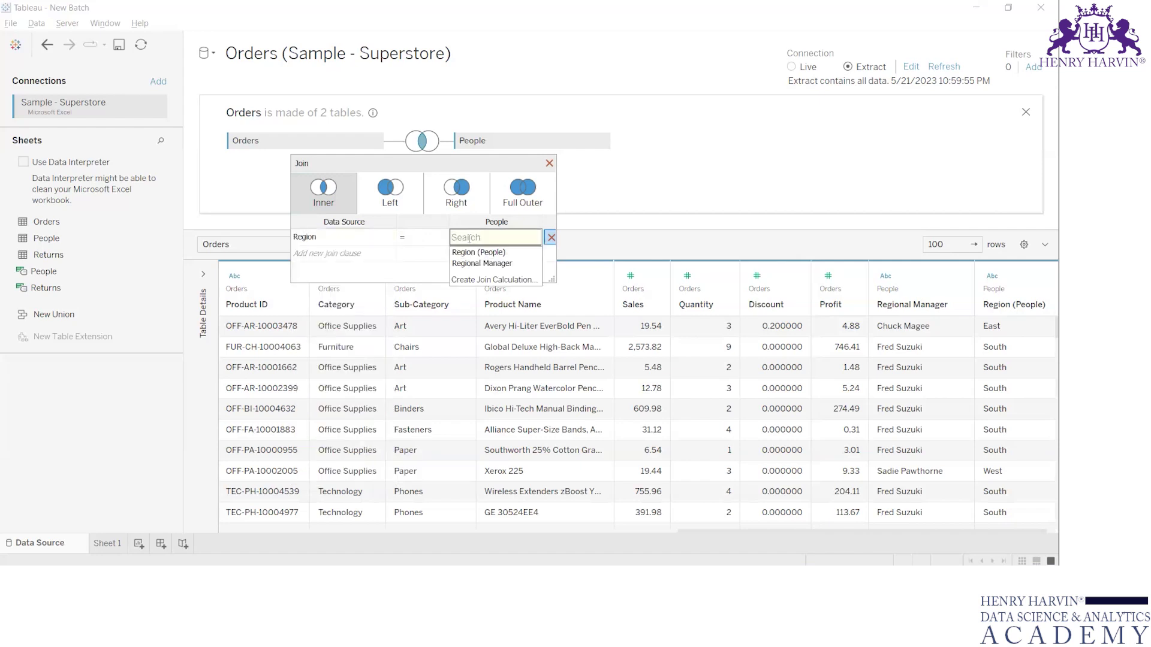
{"action": "left_click", "coordinate": [478, 252]}
{"action": "left_click", "coordinate": [402, 237]}
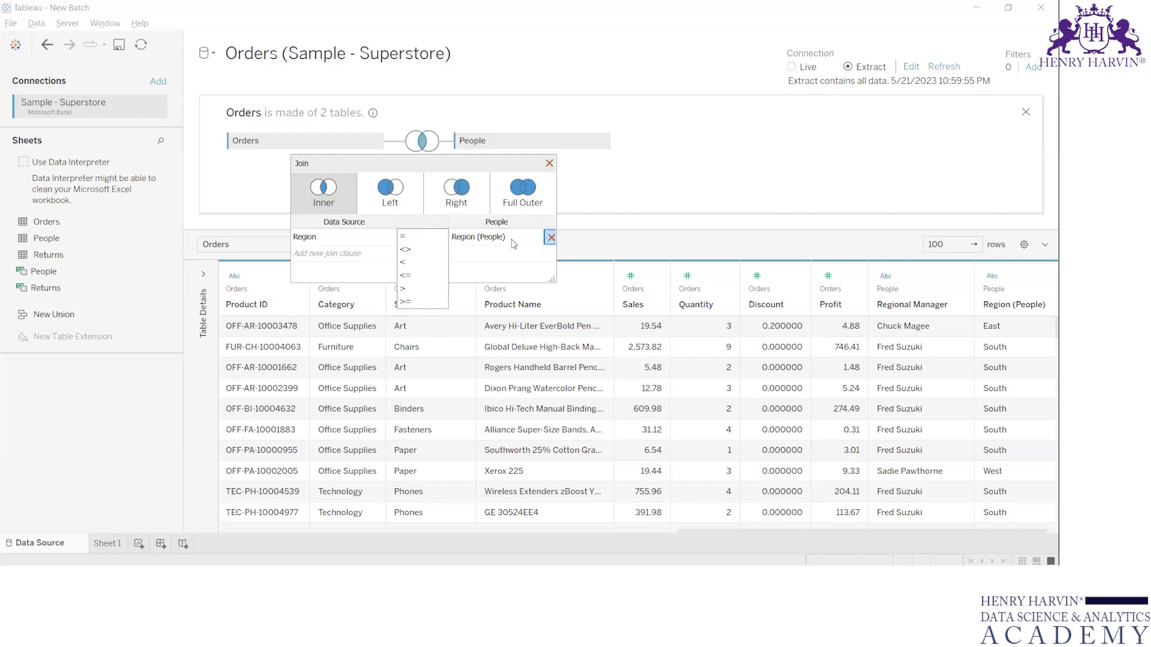
{"action": "left_click", "coordinate": [549, 164]}
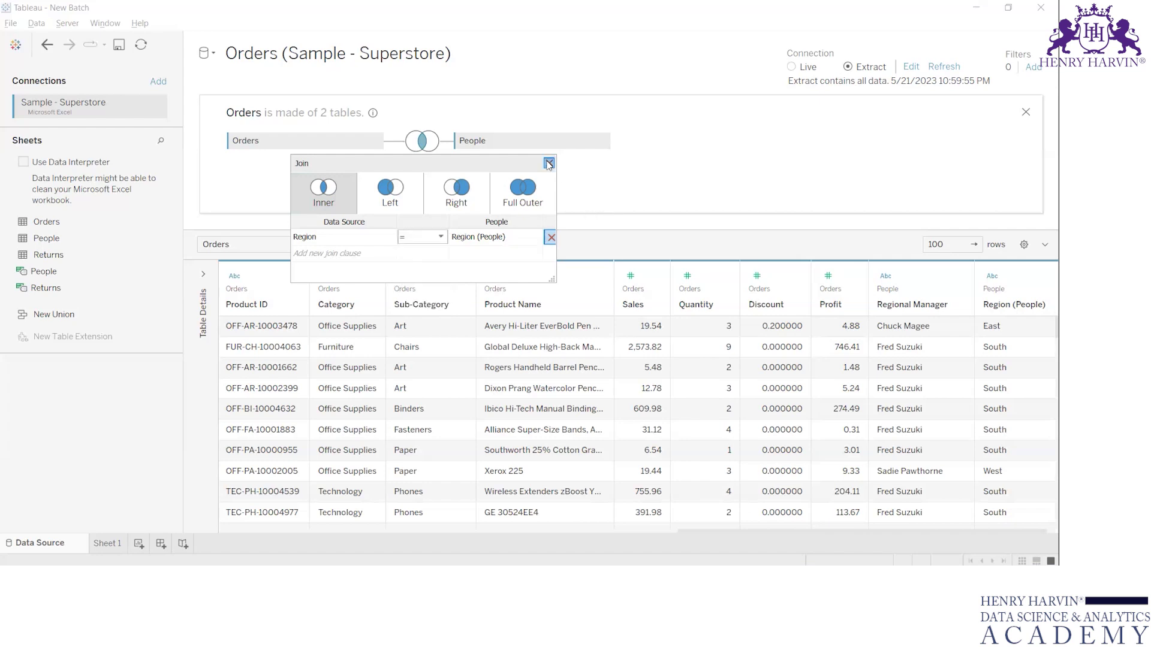
Close the Orders join view, switch to the Excel workbook, and rename the Region header in cell M1 of the Orders sheet to Direction
{"action": "left_click", "coordinate": [1032, 114]}
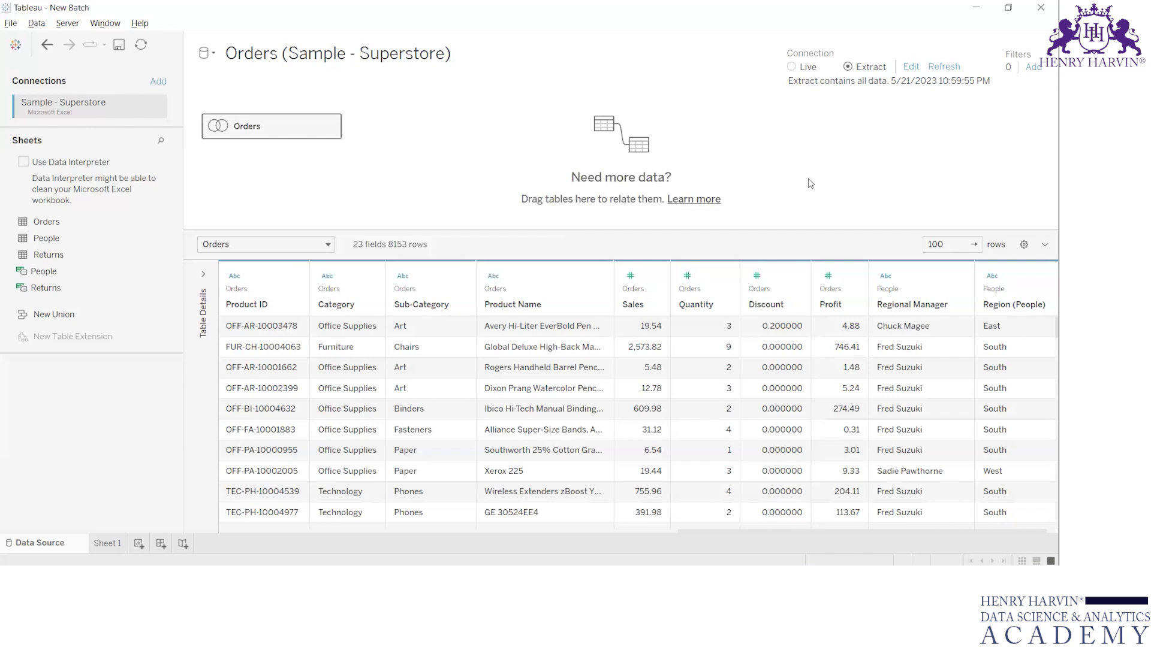
{"action": "key", "text": "alt+Tab"}
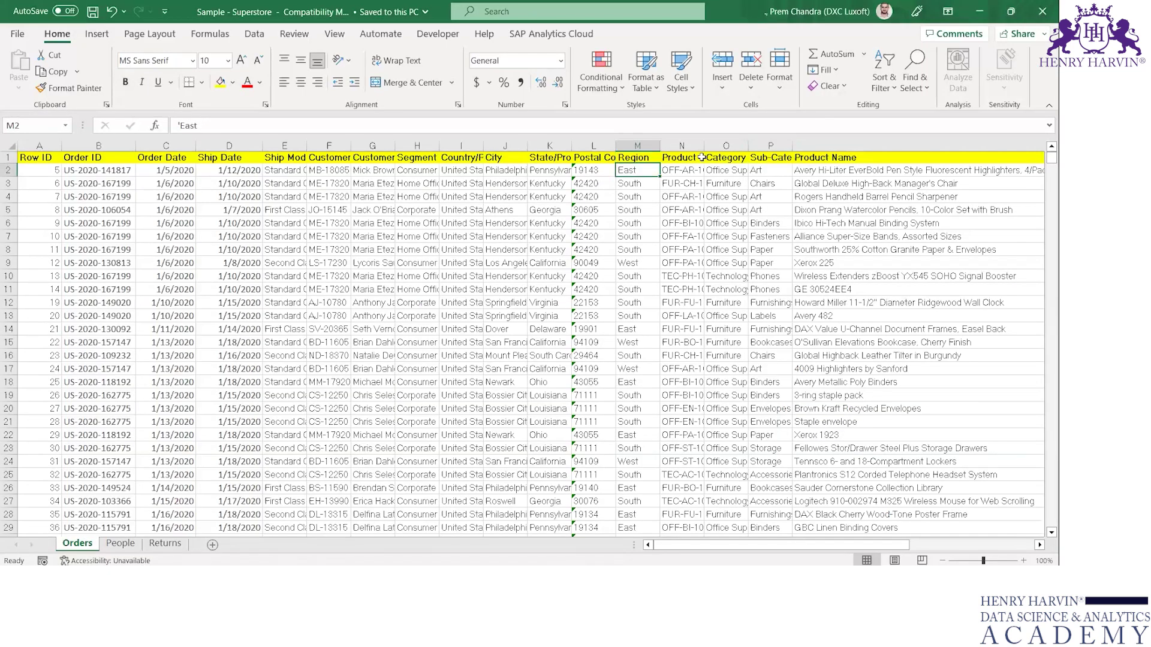
{"action": "type", "text": "S"}
{"action": "key", "text": "BackSpace"}
{"action": "key", "text": "BackSpace"}
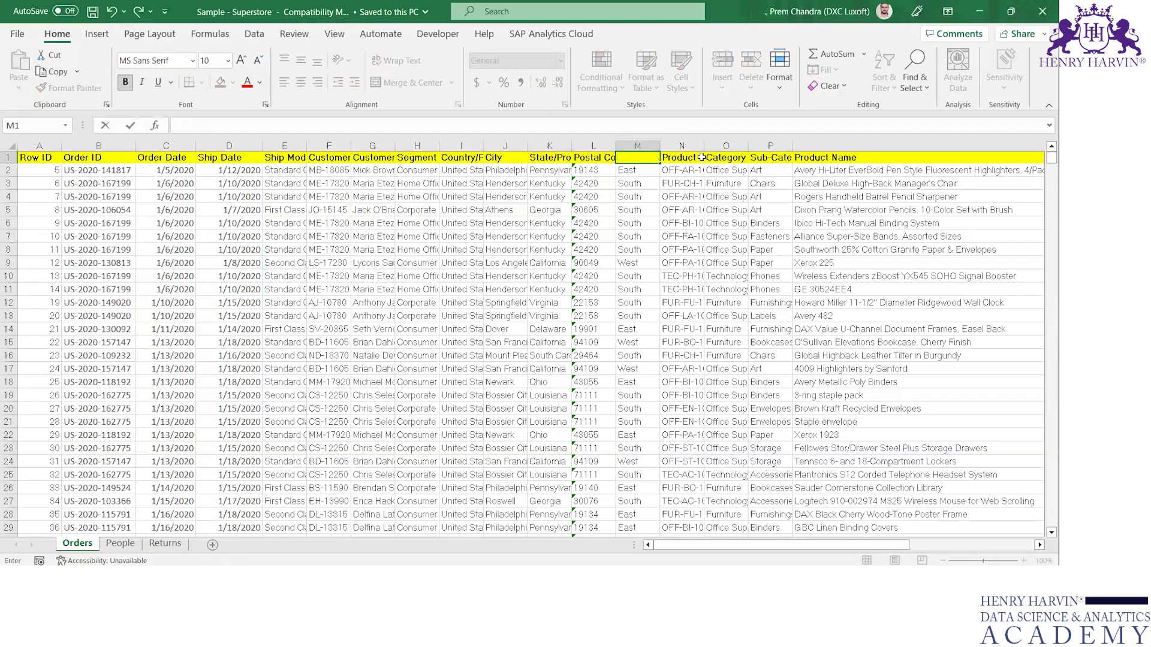
{"action": "type", "text": "Direction"}
{"action": "key", "text": "Return"}
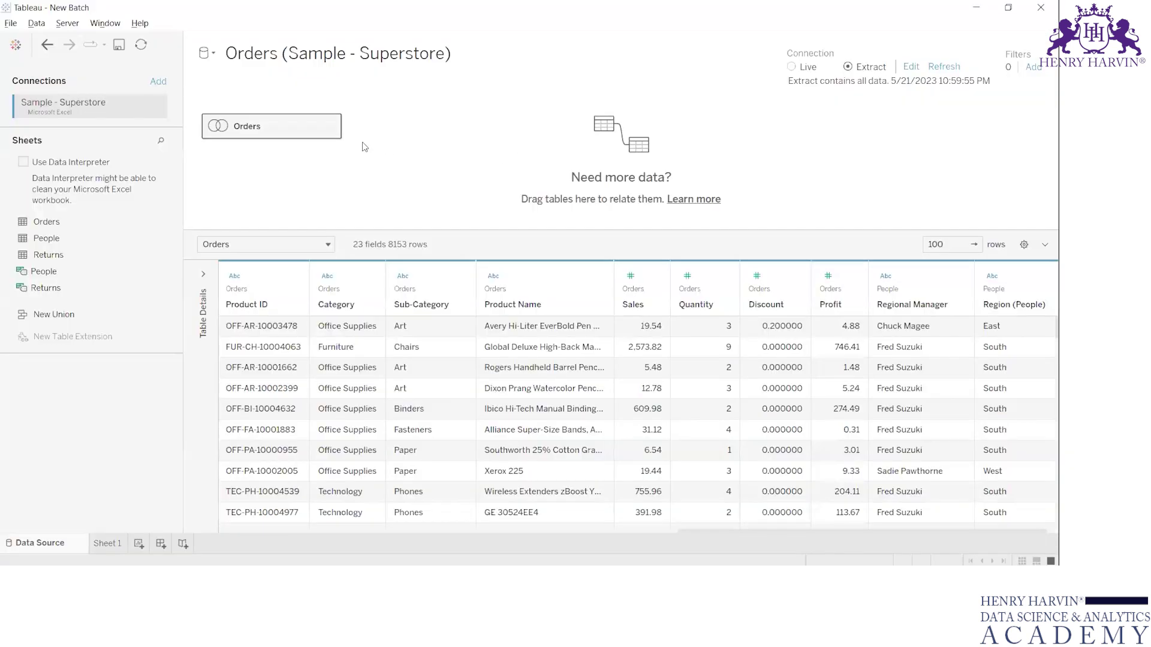
Back in Tableau, open the Orders table and remove People from its join
{"action": "right_click", "coordinate": [339, 128]}
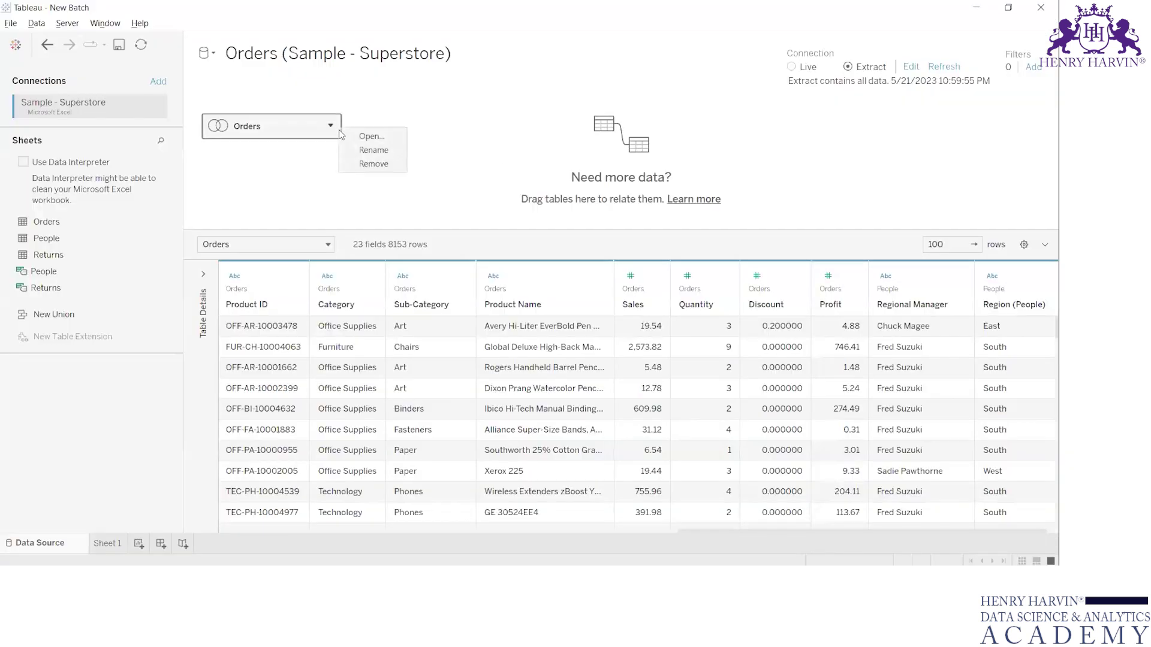
{"action": "left_click", "coordinate": [371, 136]}
{"action": "left_click", "coordinate": [601, 141]}
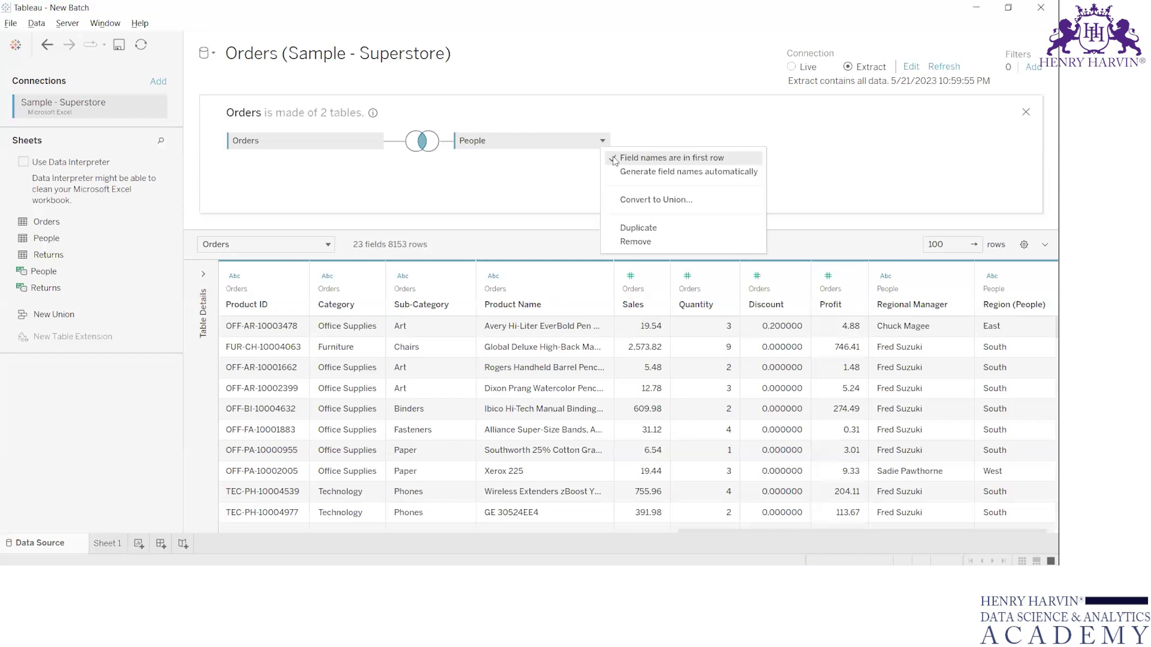
{"action": "left_click", "coordinate": [663, 244]}
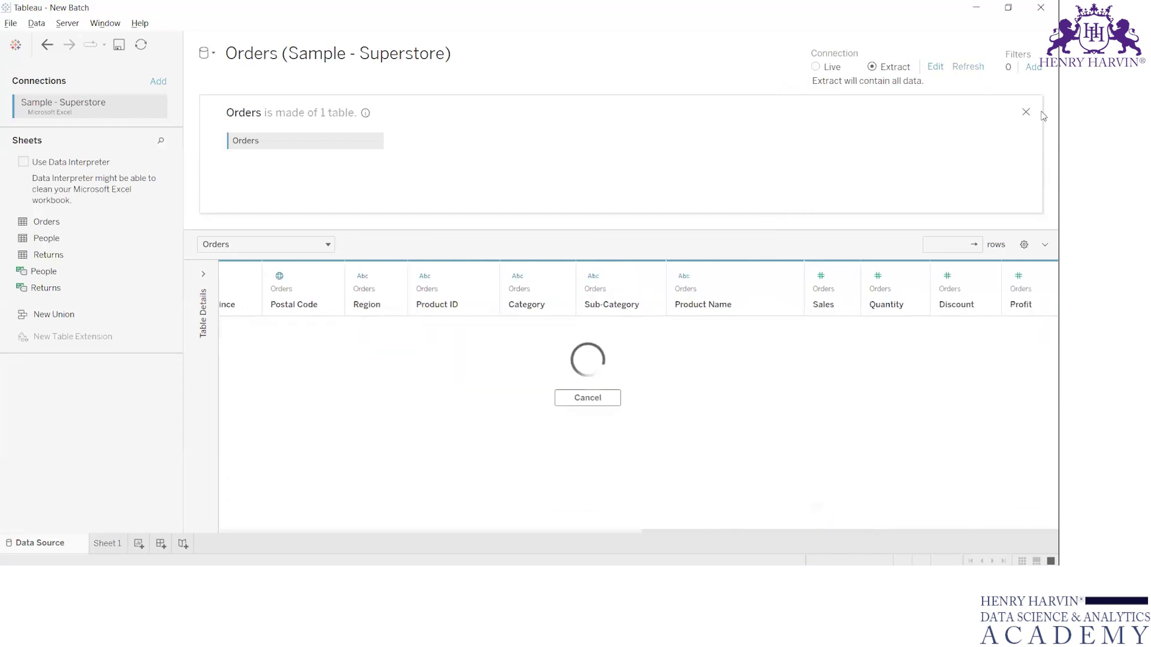
Switch to Excel and compare the Direction header in the Orders sheet with the Region header in the People sheet
{"action": "key", "text": "alt+Tab"}
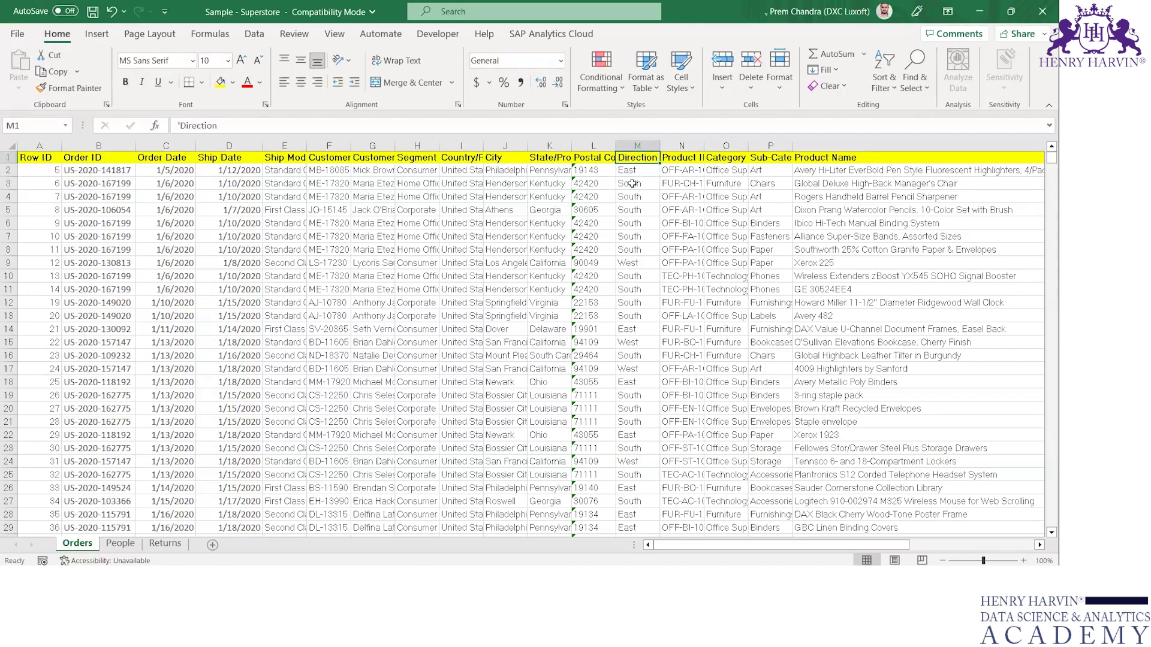
{"action": "left_click", "coordinate": [632, 183]}
{"action": "key", "text": "Up"}
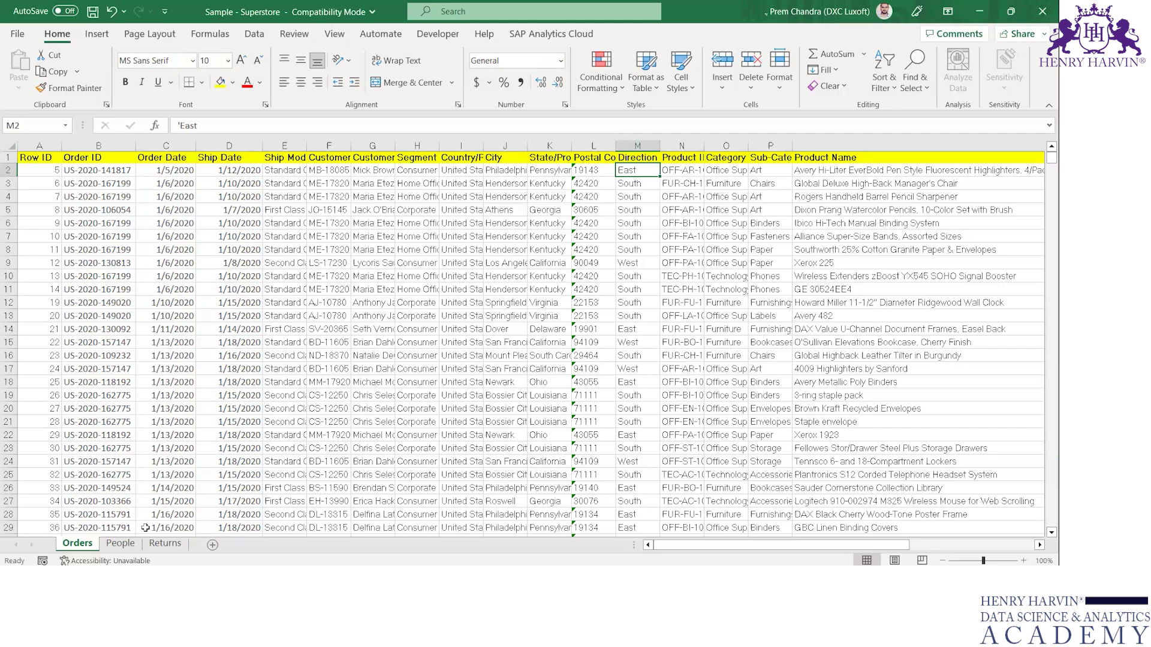
{"action": "left_click", "coordinate": [133, 545]}
{"action": "key", "text": "Up"}
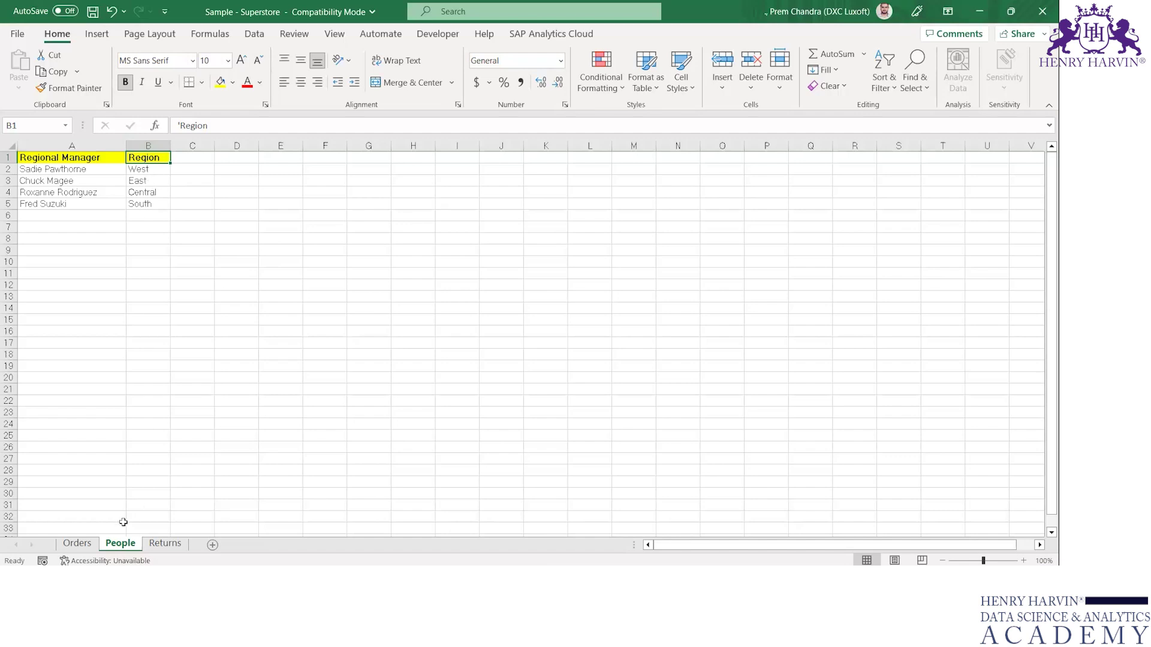
{"action": "left_click", "coordinate": [76, 545]}
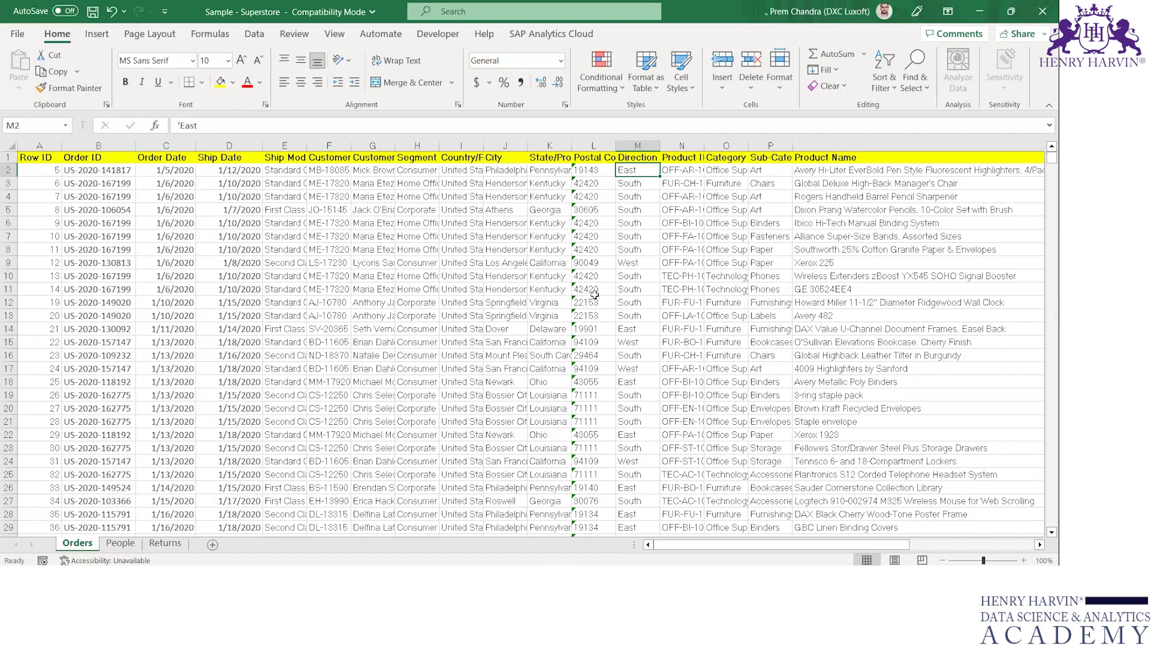
{"action": "key", "text": "Up"}
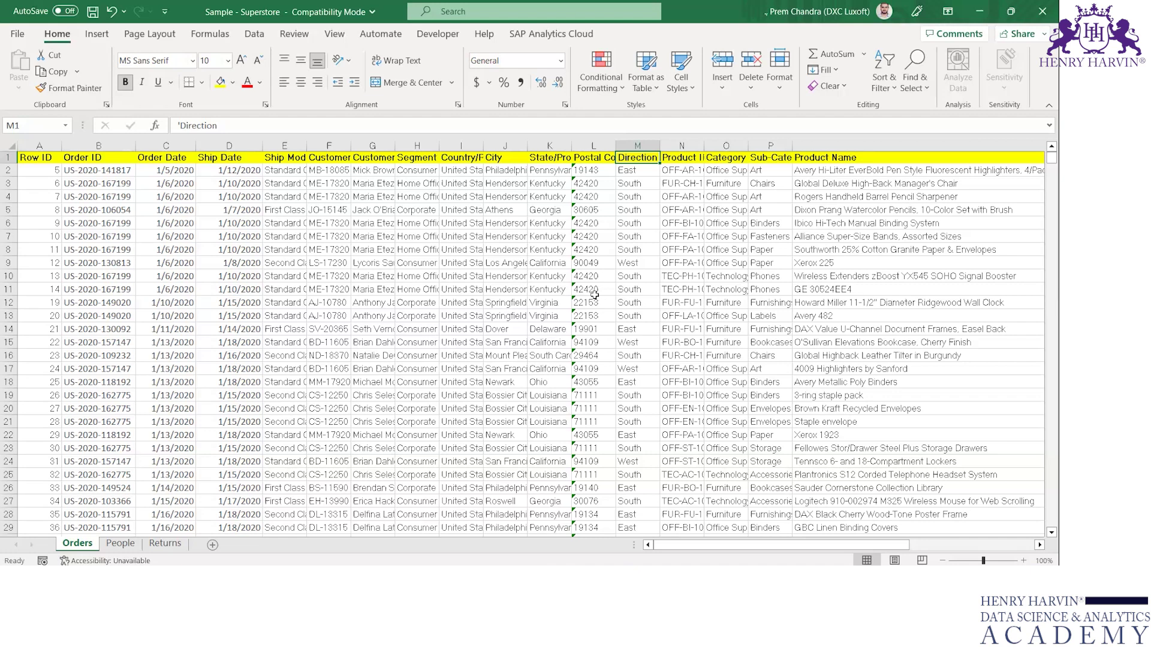
{"action": "key", "text": "Right"}
{"action": "key", "text": "Left"}
{"action": "key", "text": "Right"}
{"action": "key", "text": "Left"}
{"action": "key", "text": "Down"}
{"action": "key", "text": "Up"}
Move the People sheet after Returns, return to the Orders sheet, and save the workbook
{"action": "left_click_drag", "start_coordinate": [122, 543], "coordinate": [173, 544]}
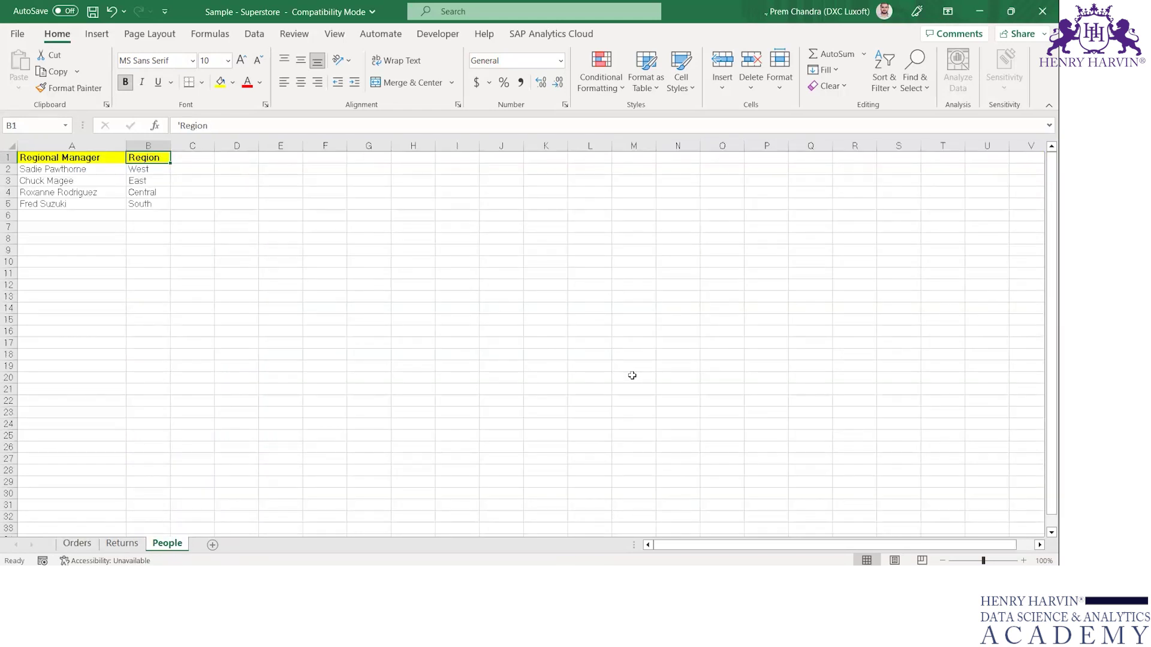
{"action": "left_click", "coordinate": [87, 546]}
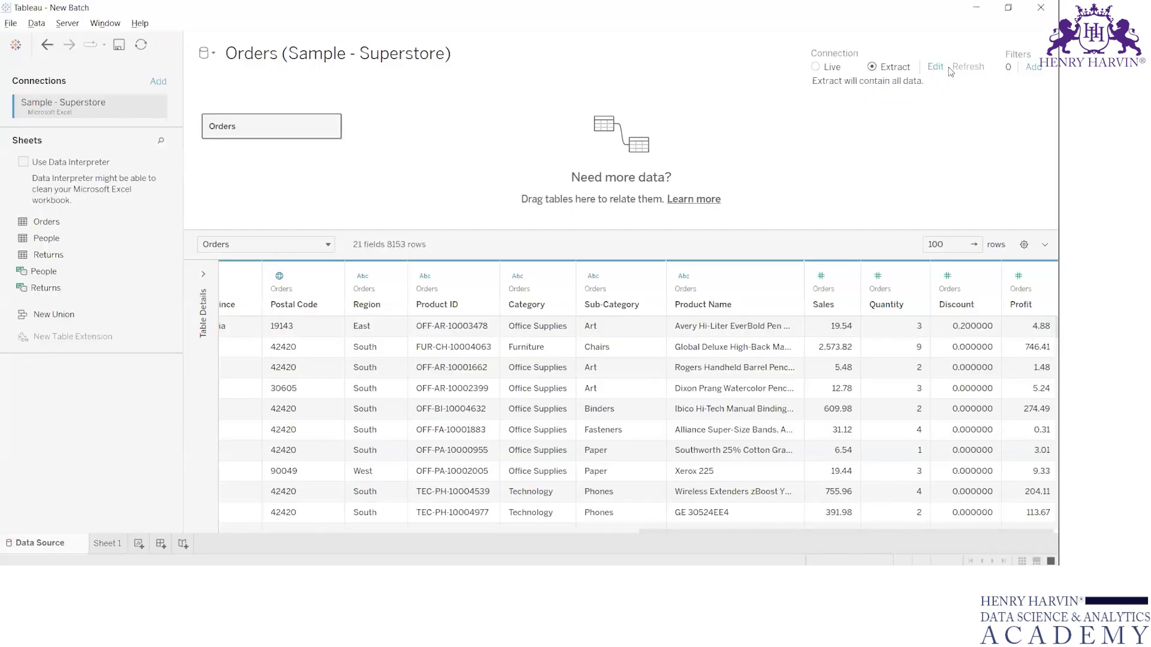
{"action": "key", "text": "alt+Tab"}
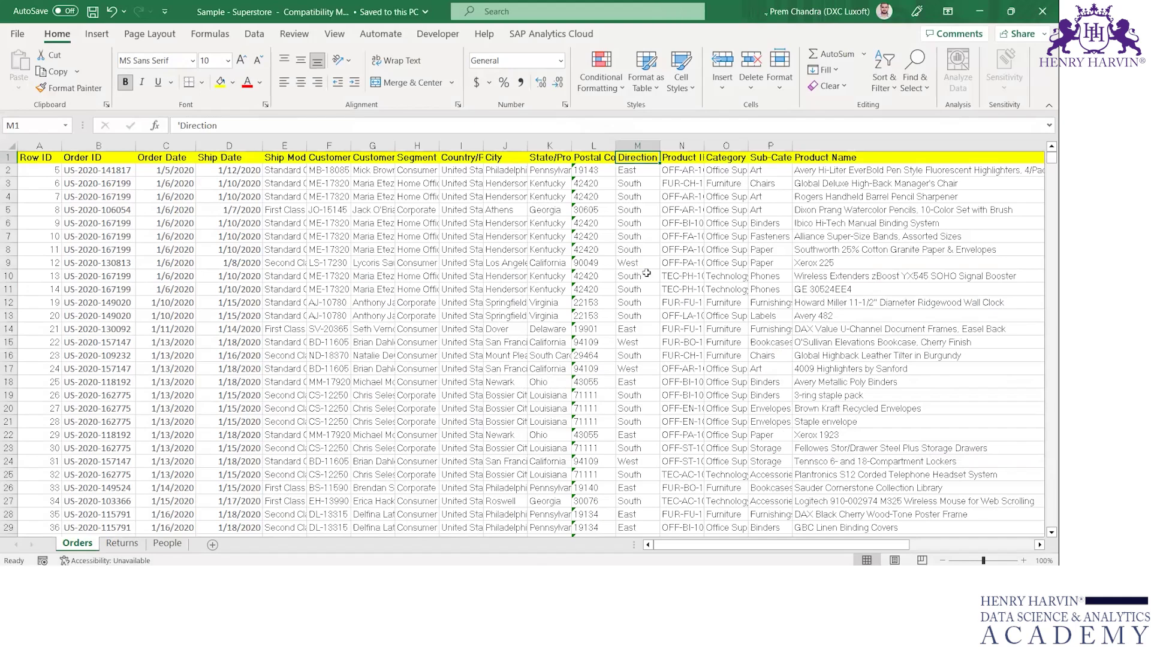
Switch to Tableau and search the Sheet 1 data fields for "re"
{"action": "key", "text": "alt+Tab"}
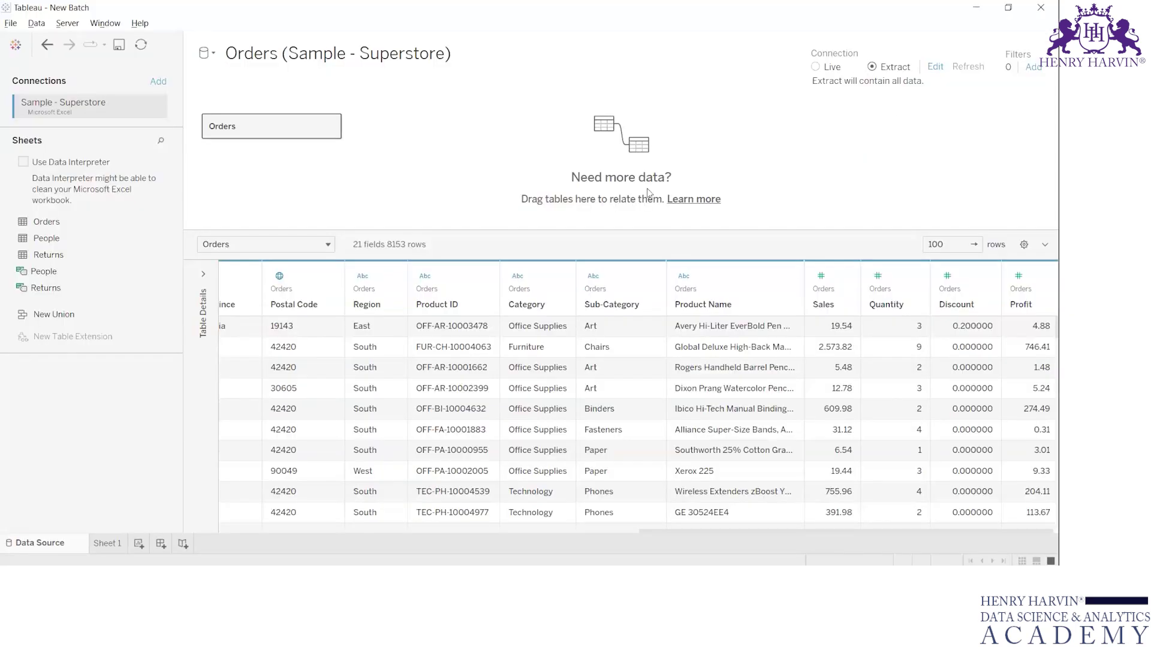
{"action": "left_click", "coordinate": [108, 544]}
{"action": "left_click", "coordinate": [86, 111]}
{"action": "type", "text": "re"}
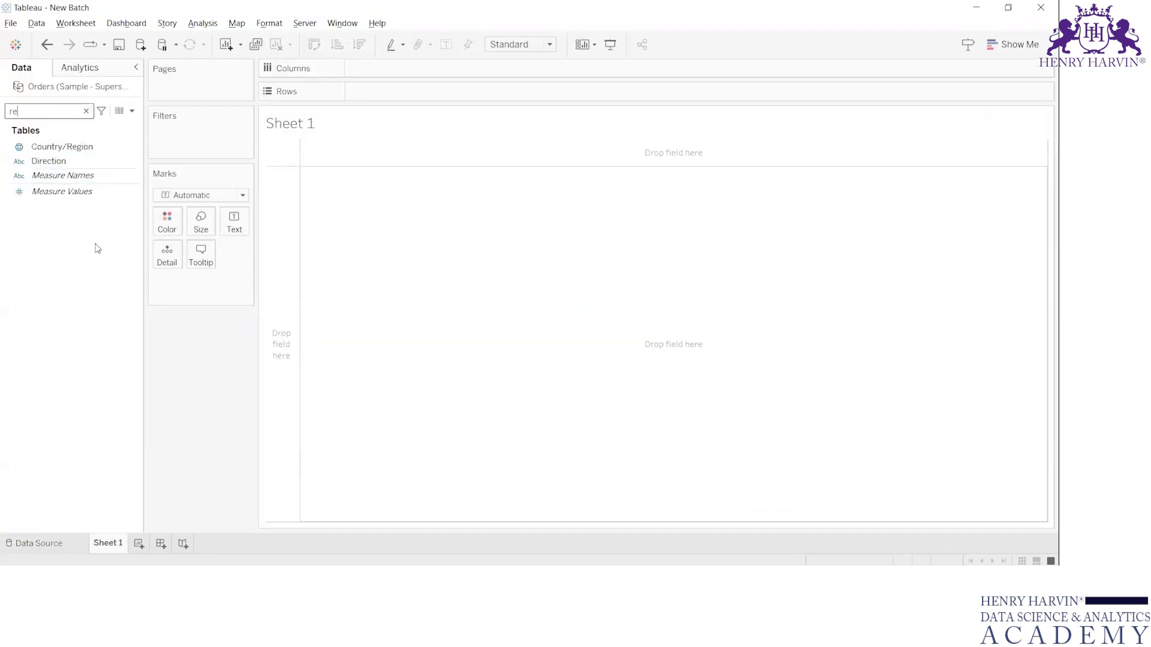
Return to the data source and check the Orders preview for the Direction column
{"action": "left_click", "coordinate": [69, 543]}
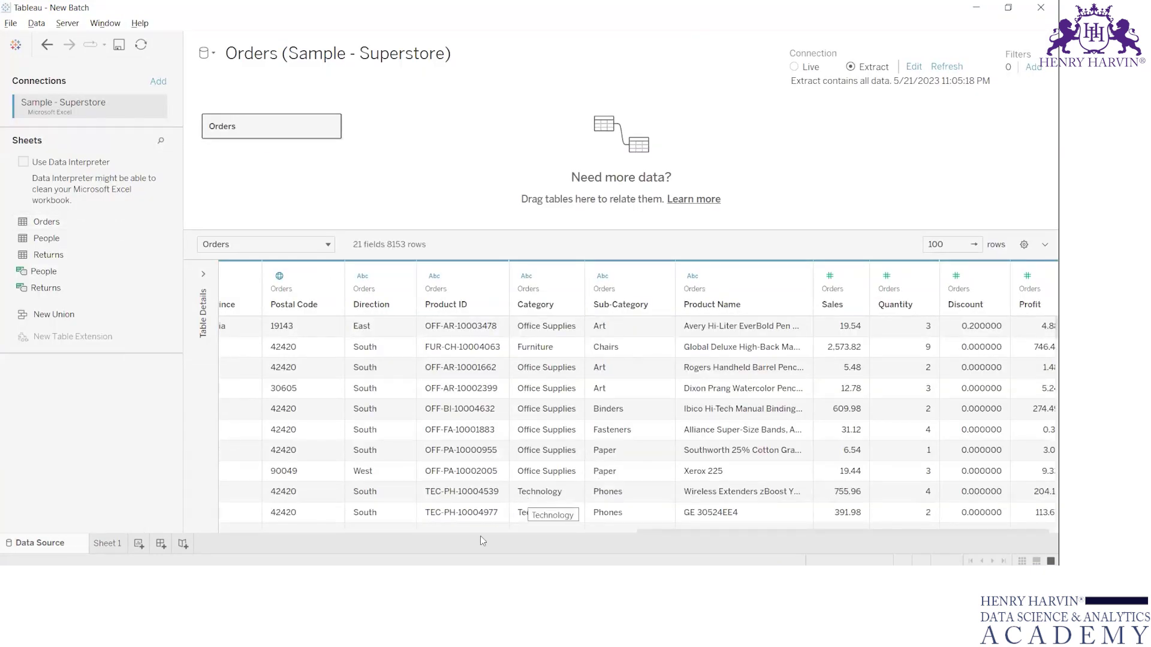
{"action": "left_click_drag", "start_coordinate": [650, 530], "coordinate": [336, 537]}
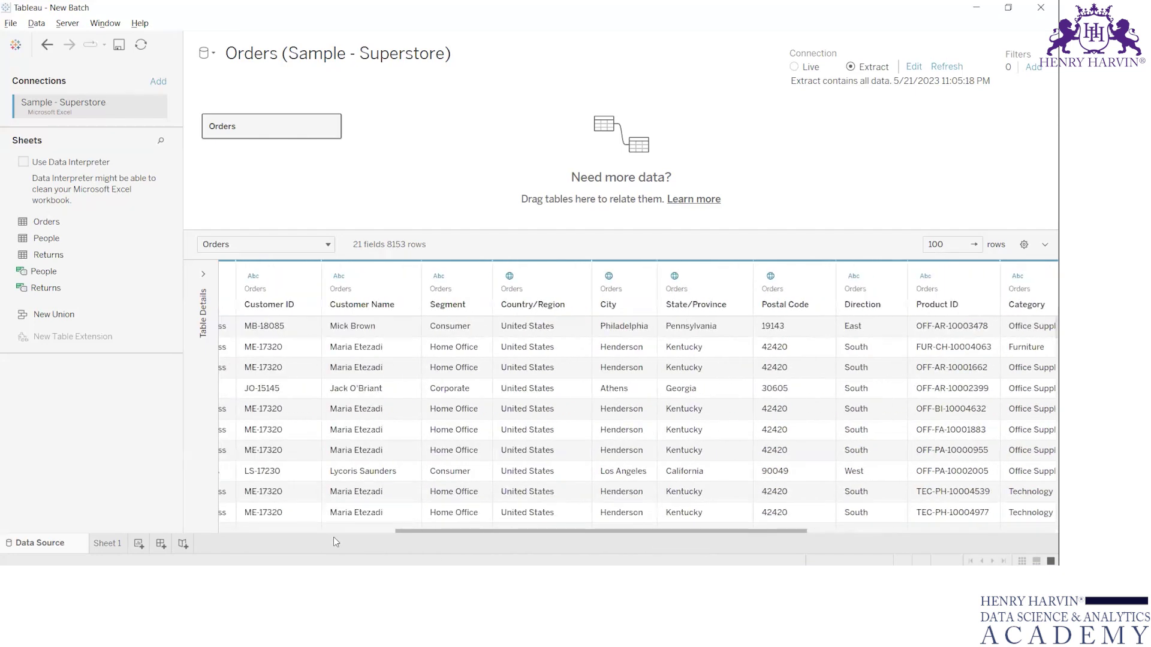
{"action": "scroll", "coordinate": [334, 526], "scroll_direction": "right", "scroll_amount": 5}
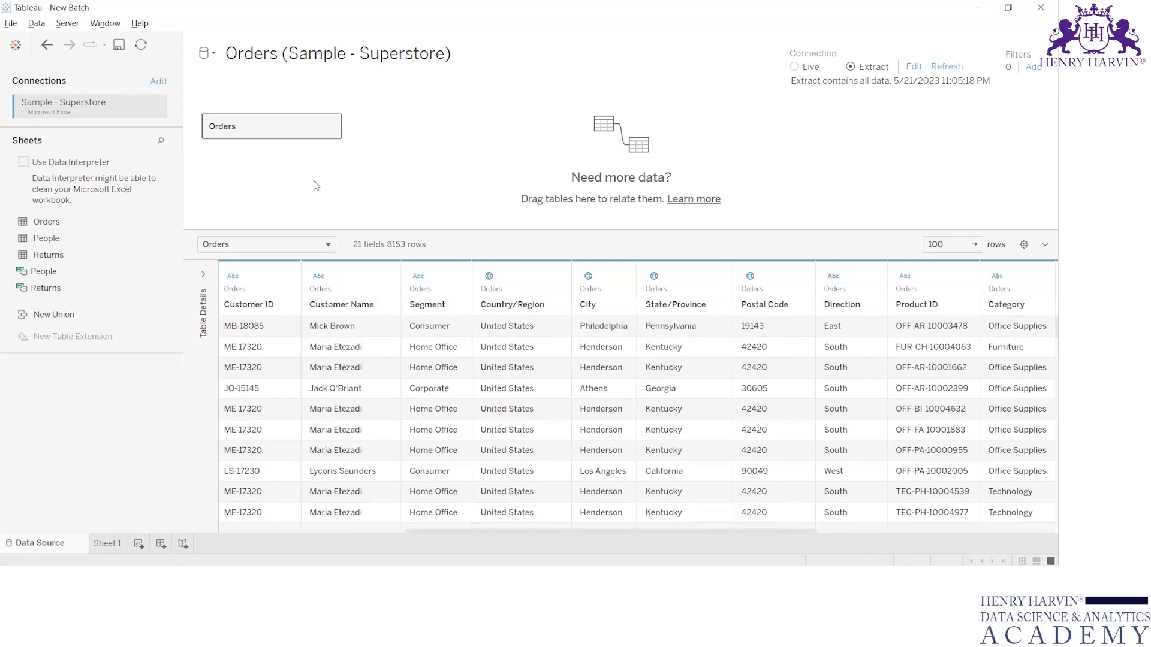
Open the Orders table, add People to it as an inner join, and choose Direction as the data source field of the join clause
{"action": "left_click", "coordinate": [329, 127]}
{"action": "left_click", "coordinate": [354, 135]}
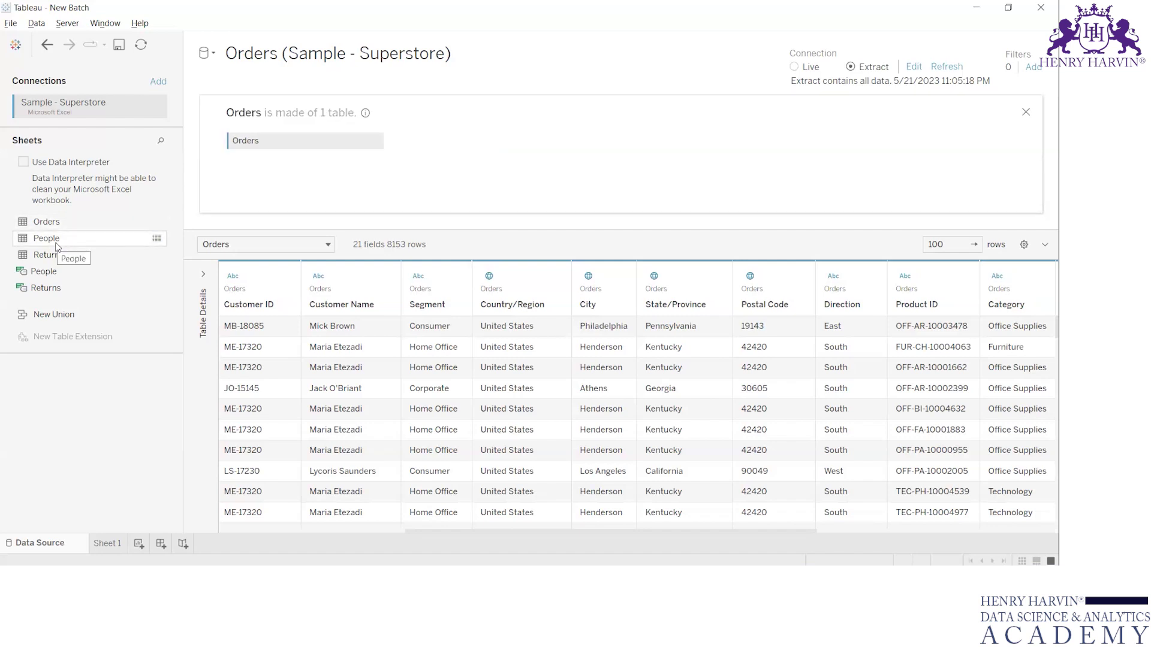
{"action": "left_click_drag", "start_coordinate": [57, 243], "coordinate": [440, 146]}
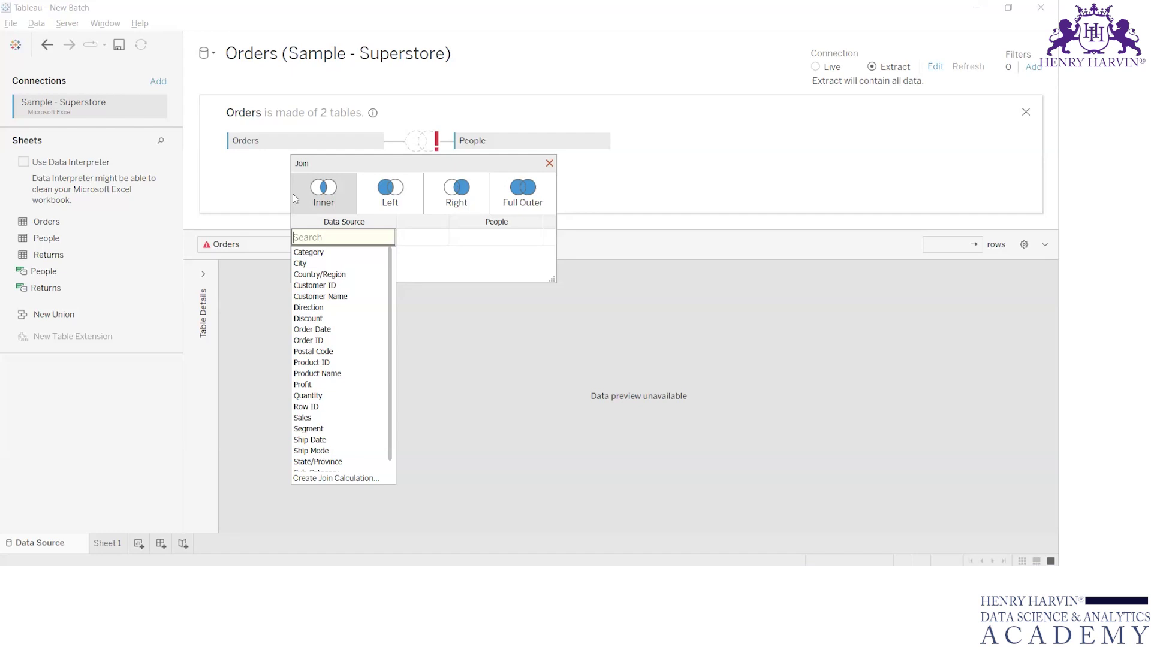
{"action": "type", "text": "Dire"}
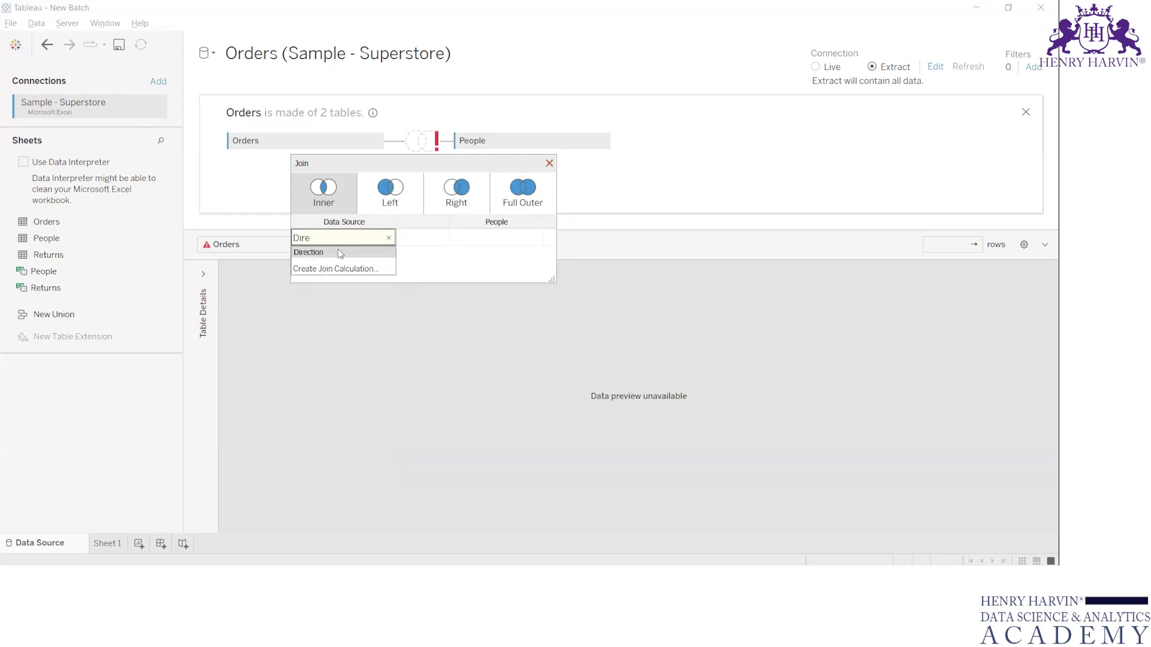
{"action": "left_click", "coordinate": [309, 253]}
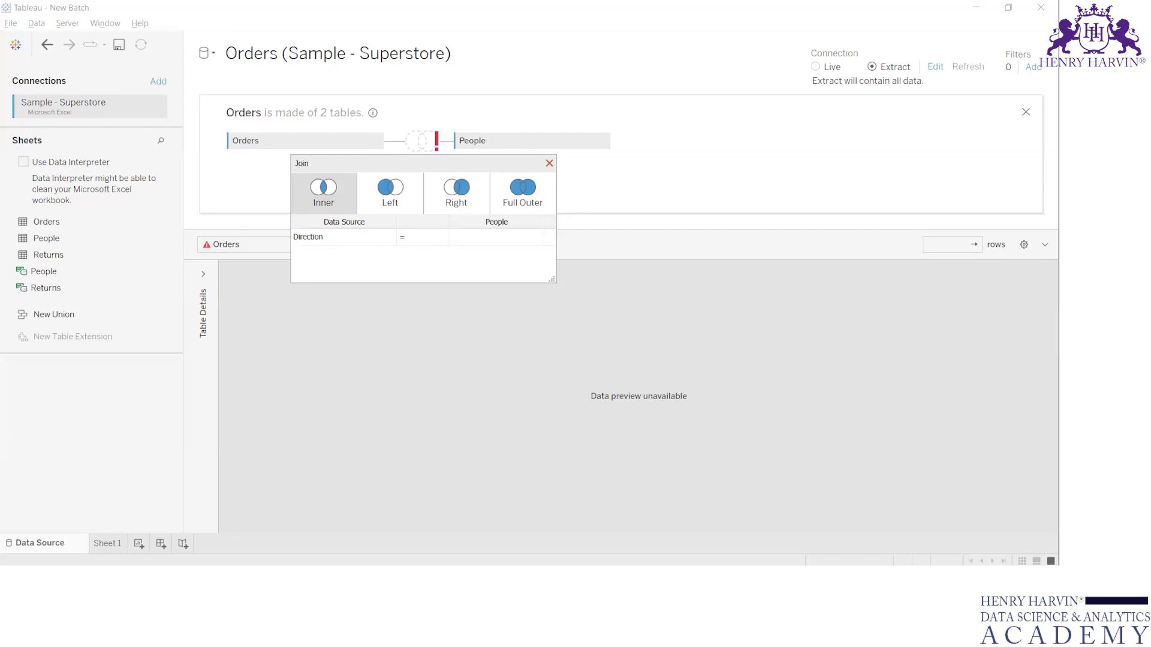
Switch to the Excel workbook and move the People sheet back in front of Returns
{"action": "key", "text": "alt+Tab"}
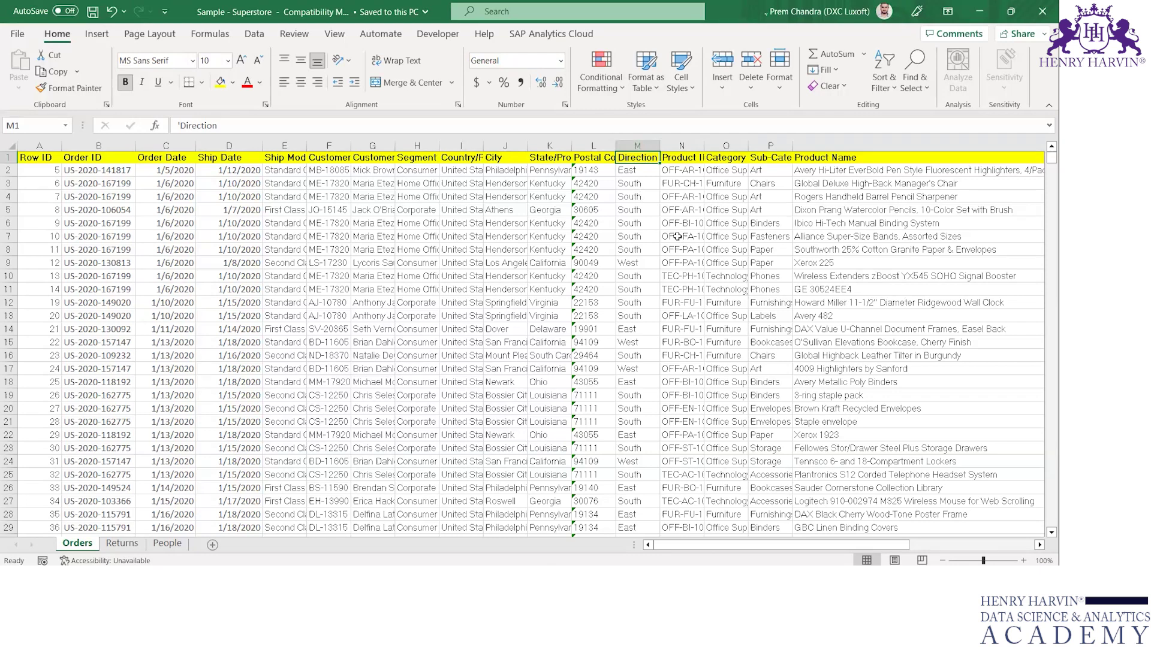
{"action": "key", "text": "alt+Tab"}
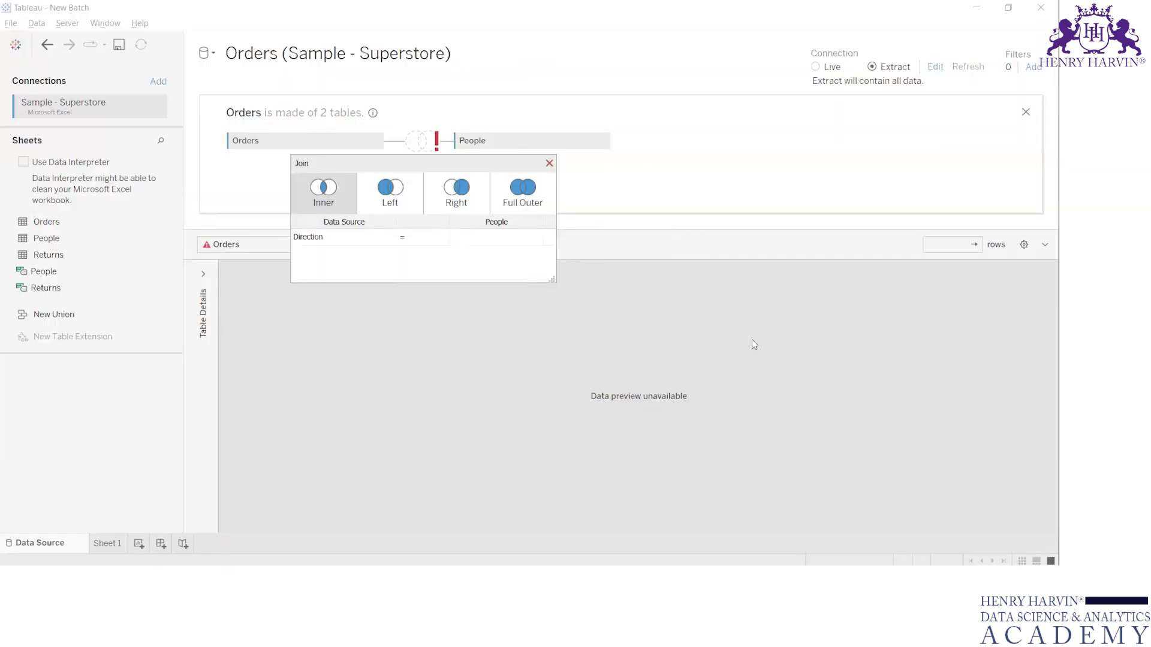
{"action": "key", "text": "alt+Tab"}
{"action": "left_click", "coordinate": [123, 547]}
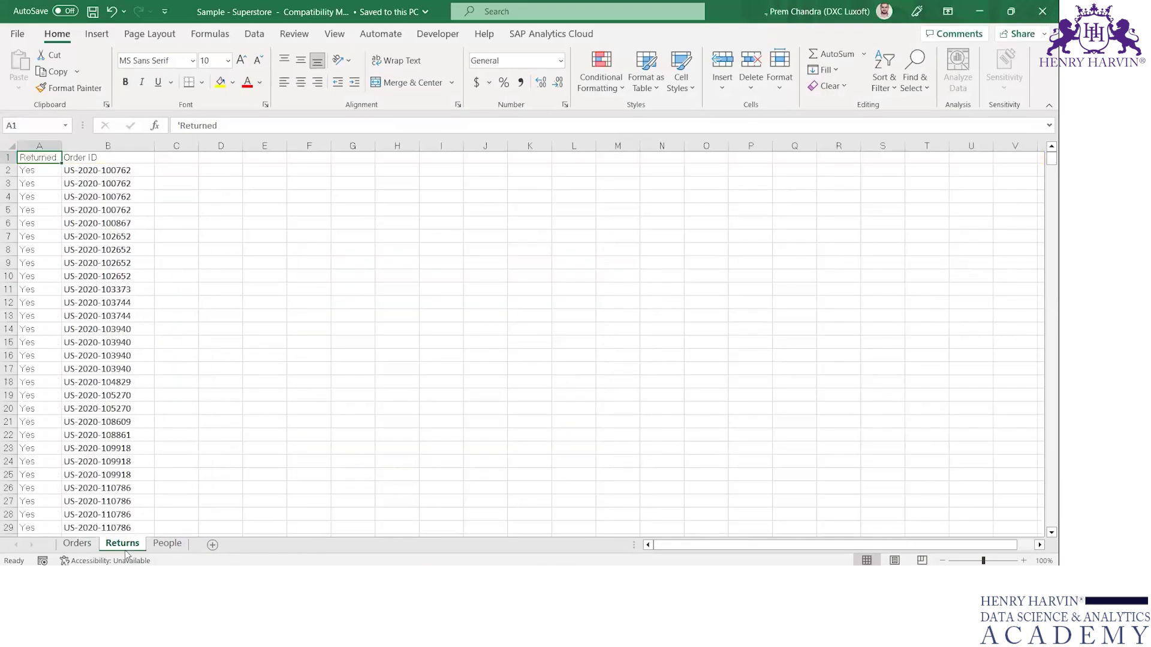
{"action": "left_click", "coordinate": [167, 544], "text": "ctrl"}
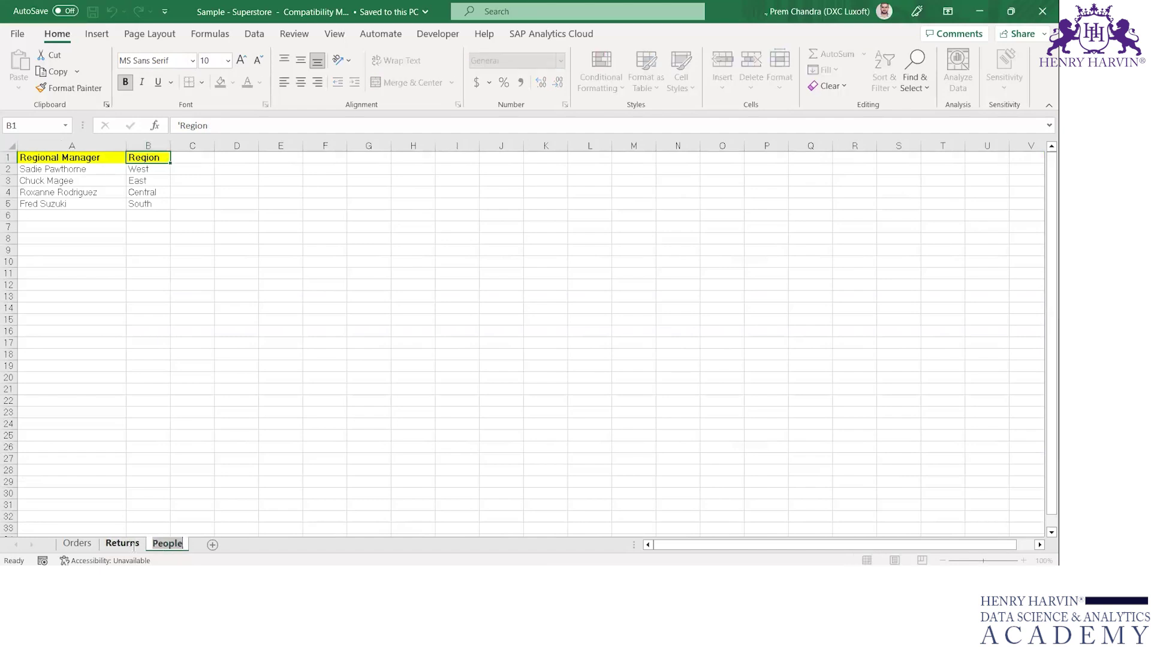
{"action": "left_click", "coordinate": [167, 544]}
{"action": "left_click_drag", "start_coordinate": [167, 543], "coordinate": [120, 544]}
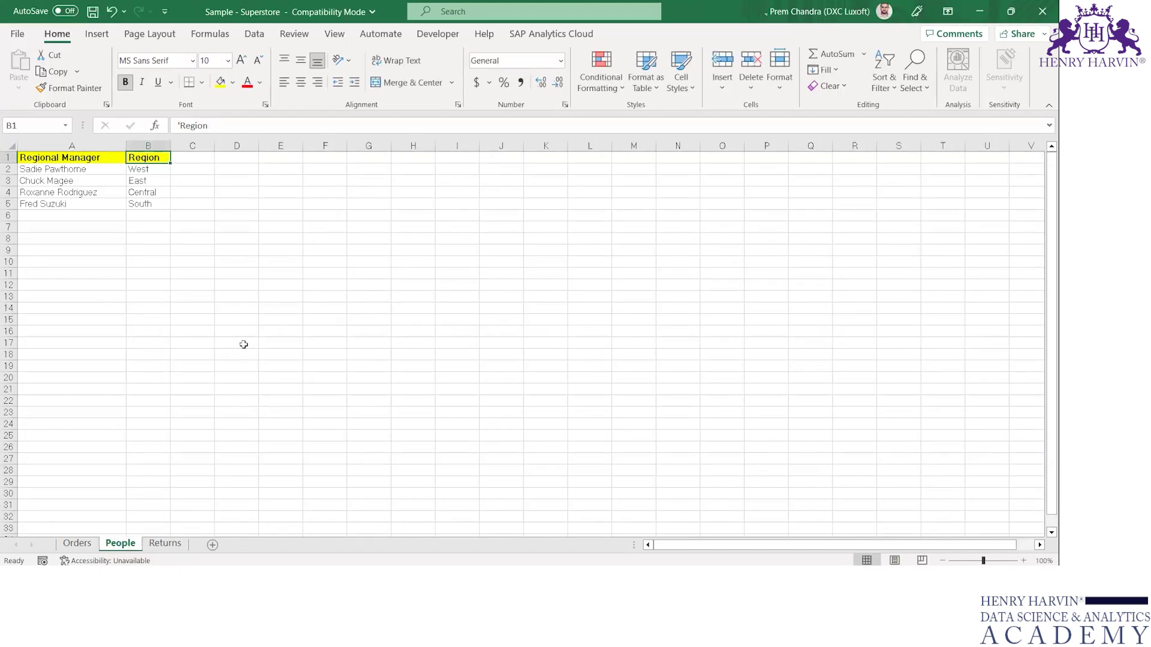
Write the join condition on the People sheet, entering Direction in F15, = in G15 and Region in H15
{"action": "key", "text": "alt+Tab"}
{"action": "key", "text": "alt+Tab"}
{"action": "left_click", "coordinate": [344, 321]}
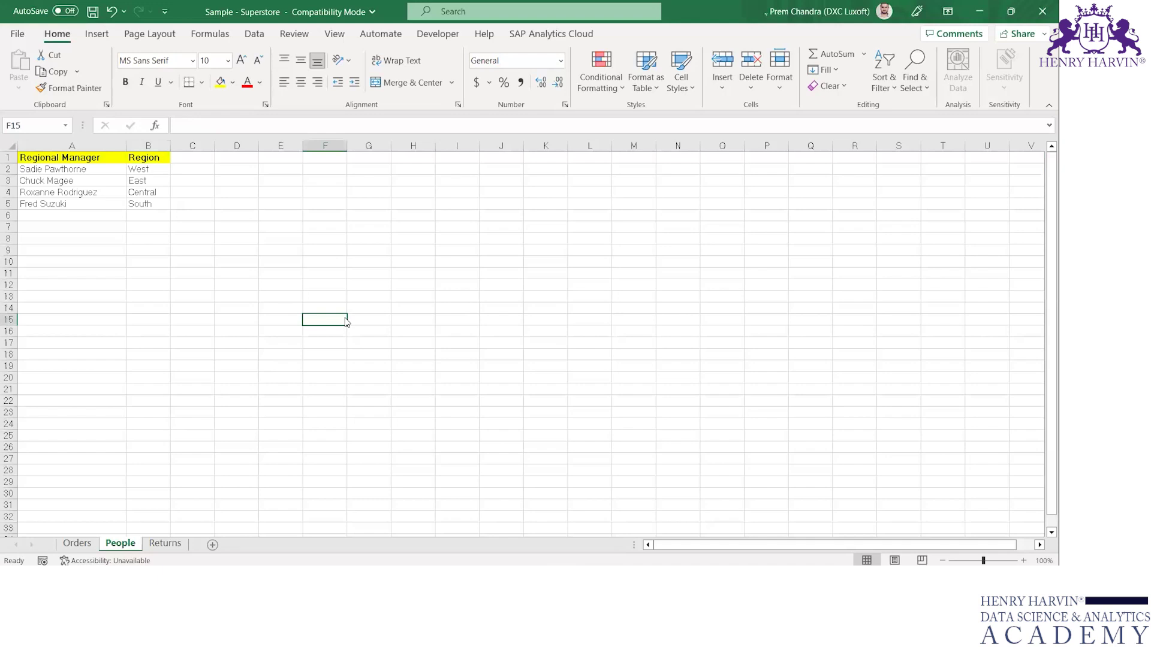
{"action": "type", "text": "Direction"}
{"action": "key", "text": "Tab"}
{"action": "type", "text": "="}
{"action": "key", "text": "Tab"}
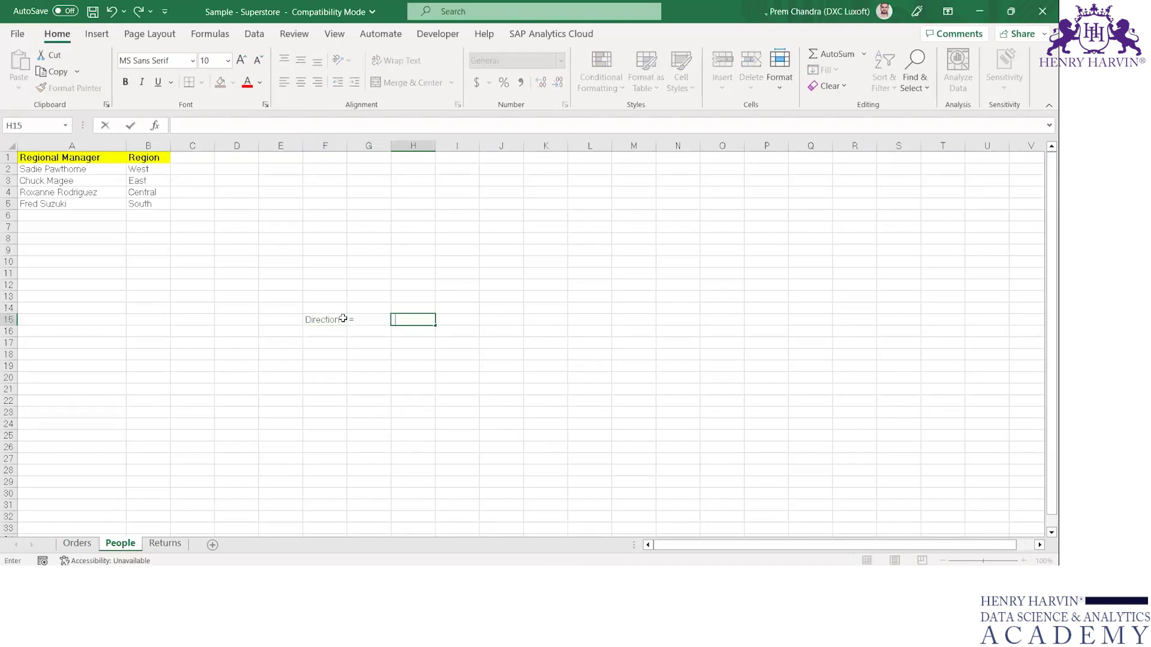
{"action": "type", "text": "Regoon"}
{"action": "key", "text": "Return"}
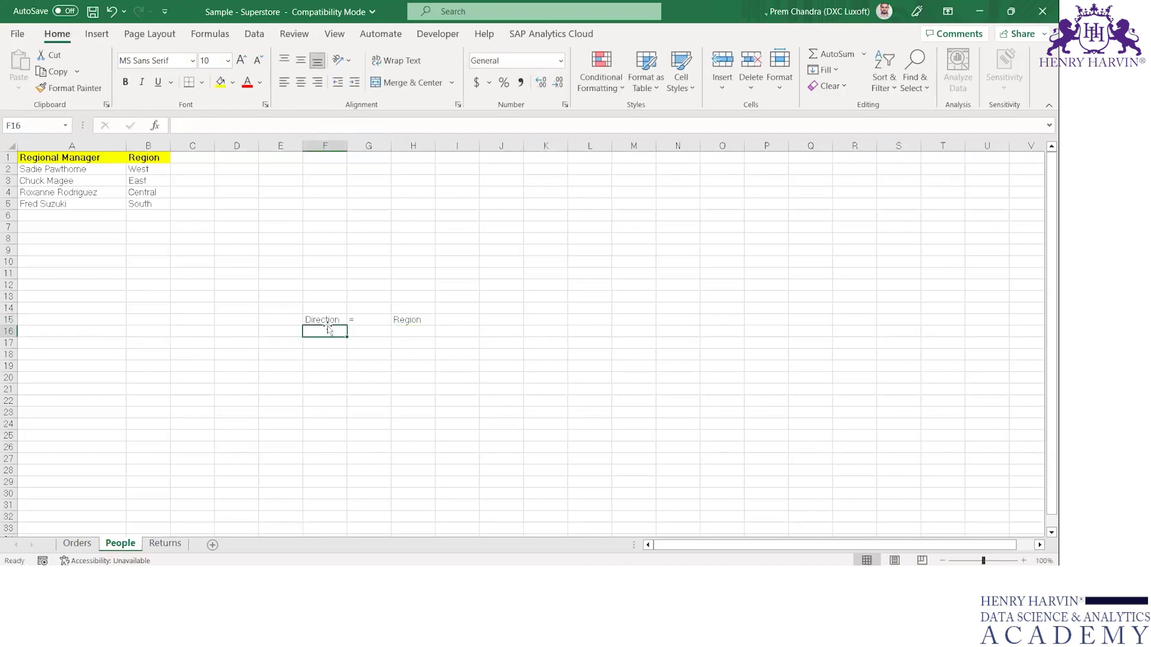
Label the join condition with its table names, entering Order in F14 and People in H14
{"action": "left_click", "coordinate": [331, 306]}
{"action": "type", "text": "Orer"}
{"action": "key", "text": "Tab"}
{"action": "left_click", "coordinate": [331, 307]}
{"action": "type", "text": "Order"}
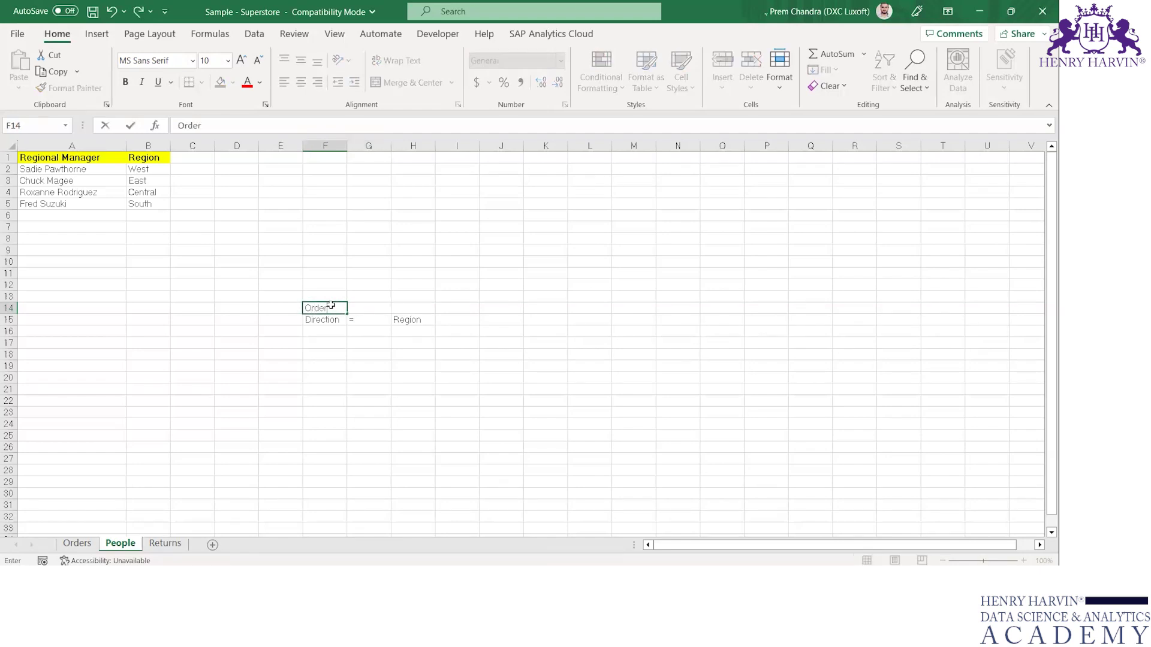
{"action": "key", "text": "Tab"}
{"action": "key", "text": "Tab"}
{"action": "type", "text": "People"}
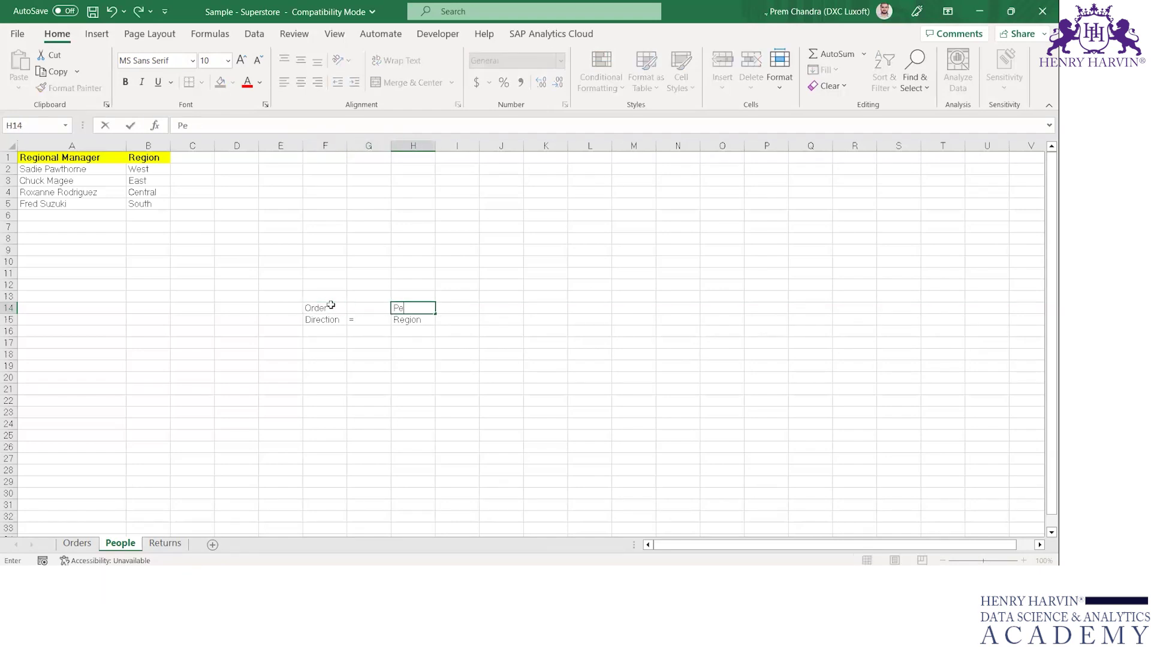
{"action": "key", "text": "Return"}
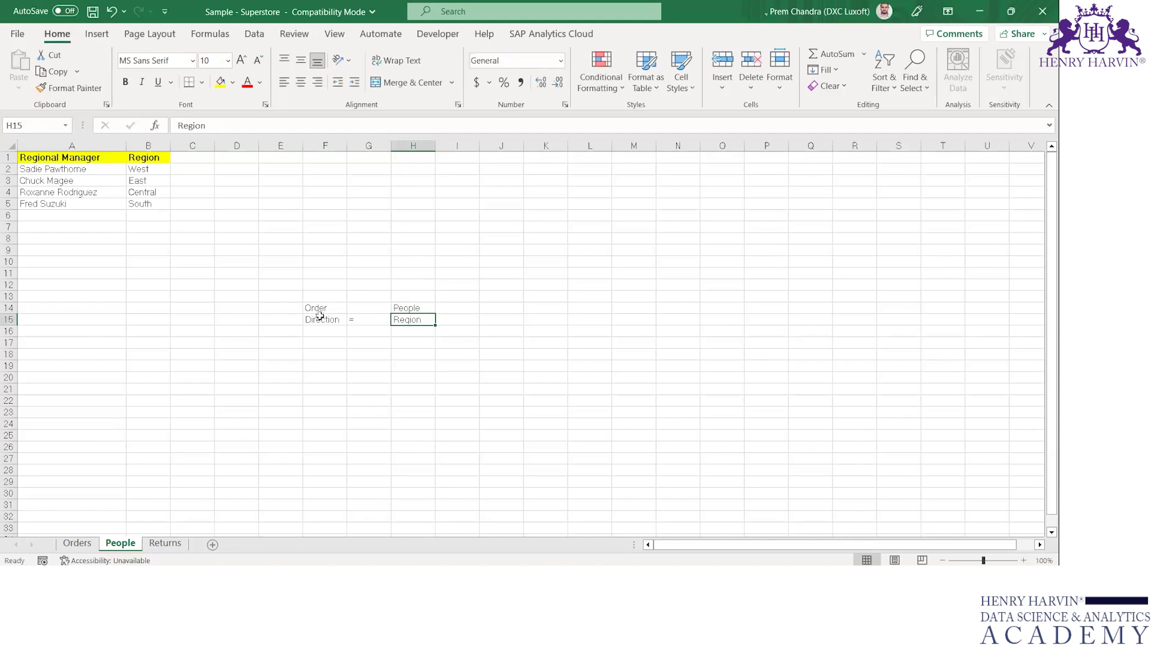
Switch back to Tableau and match Direction to Region from People in the inner join clause, closing the join settings
{"action": "left_click", "coordinate": [315, 321]}
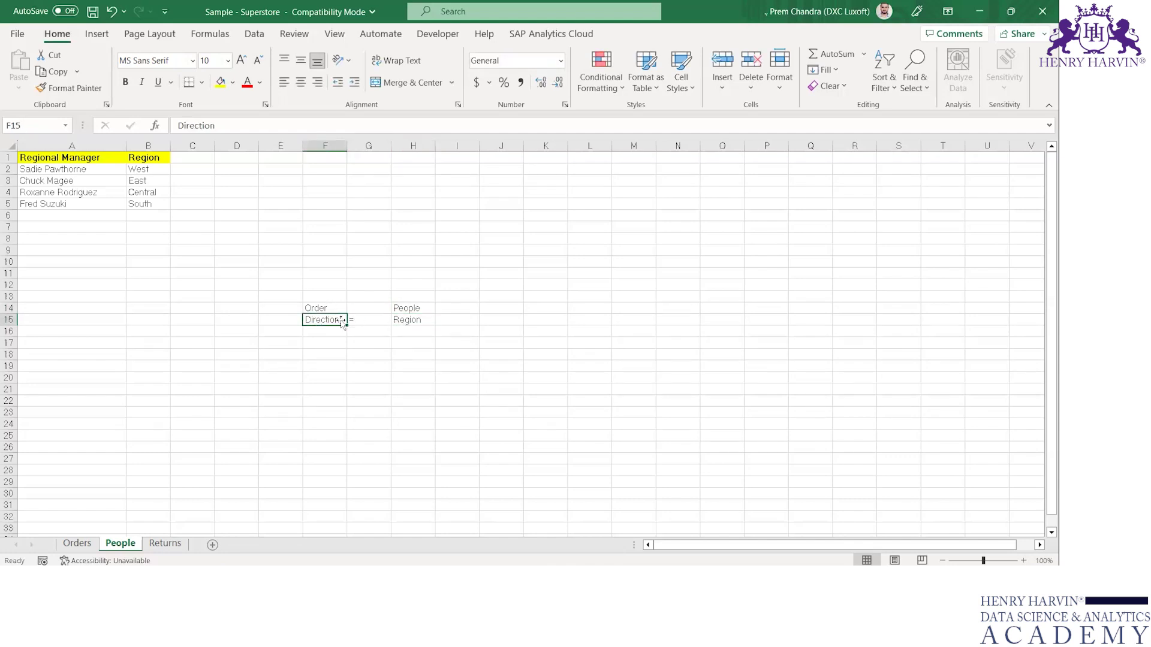
{"action": "key", "text": "shift+Right"}
{"action": "key", "text": "shift+Right"}
{"action": "key", "text": "alt+Tab"}
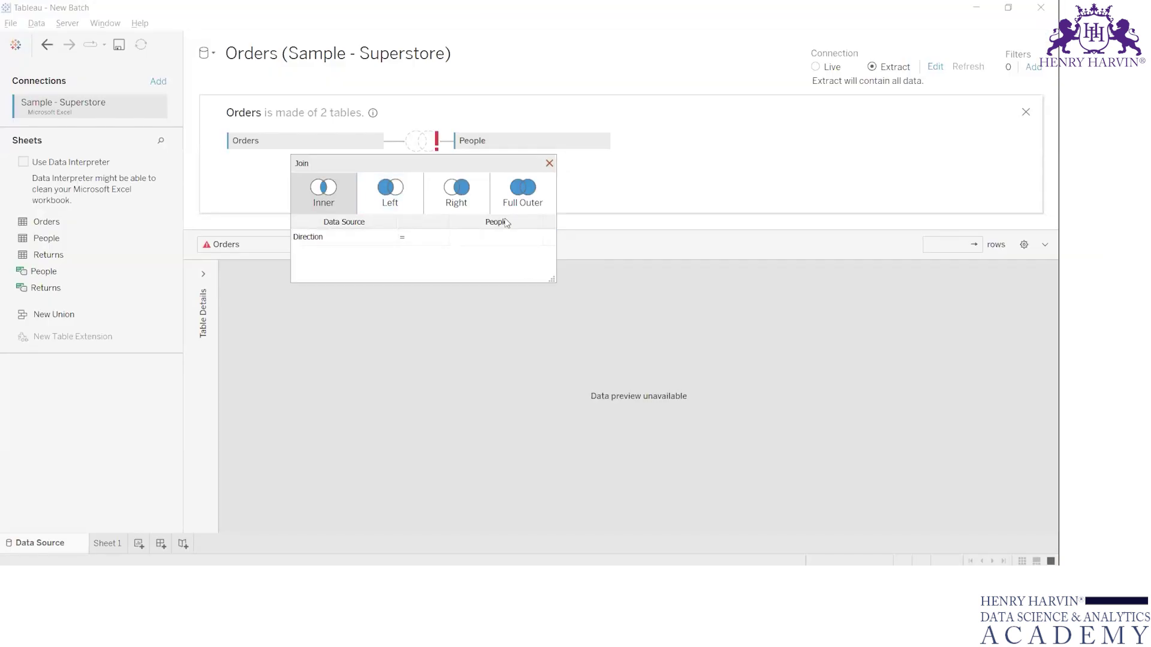
{"action": "left_click", "coordinate": [493, 238]}
{"action": "left_click", "coordinate": [487, 252]}
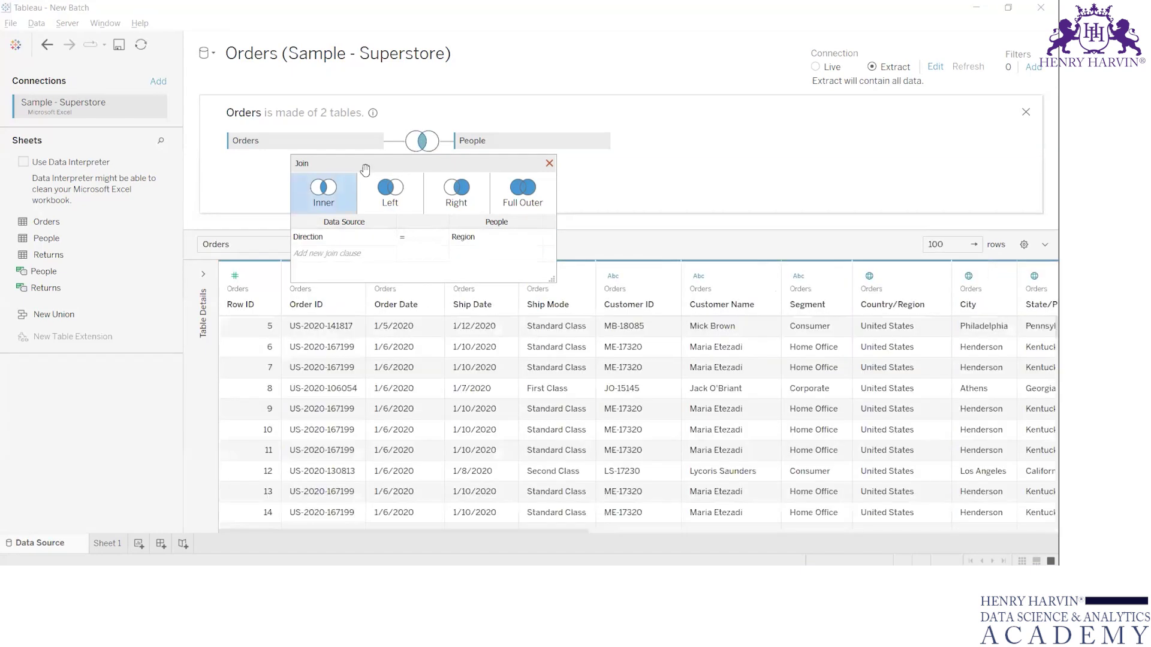
{"action": "left_click", "coordinate": [549, 163]}
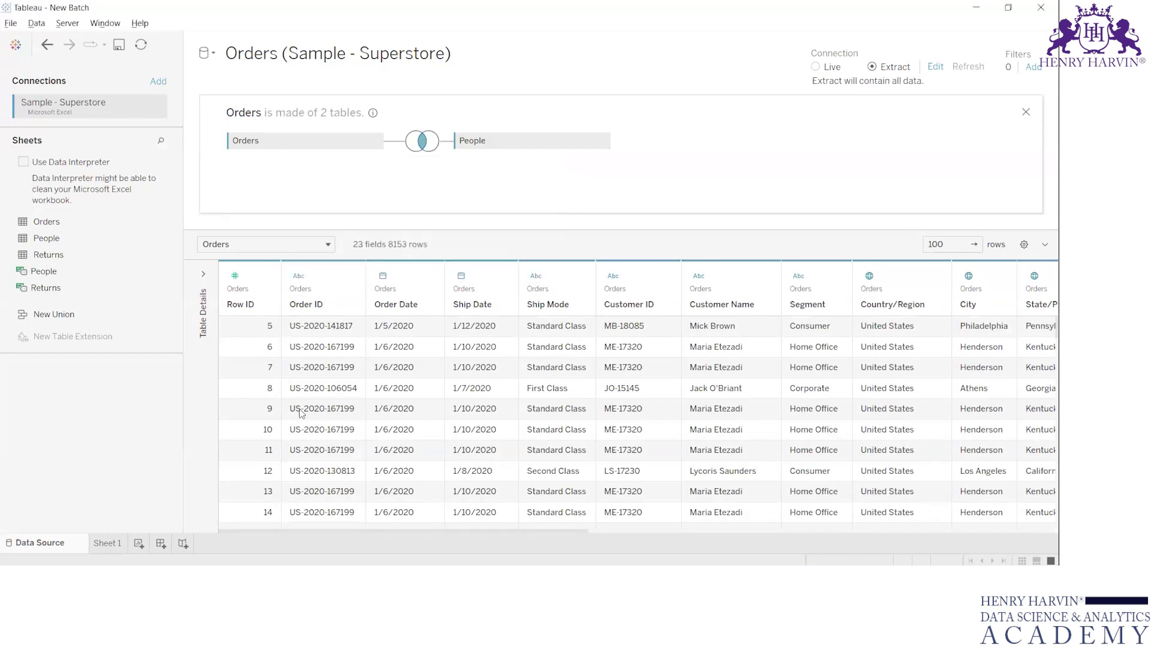
On Sheet 1, list Direction in rows with Regional Manager as text, and clear the sheet again
{"action": "left_click", "coordinate": [111, 545]}
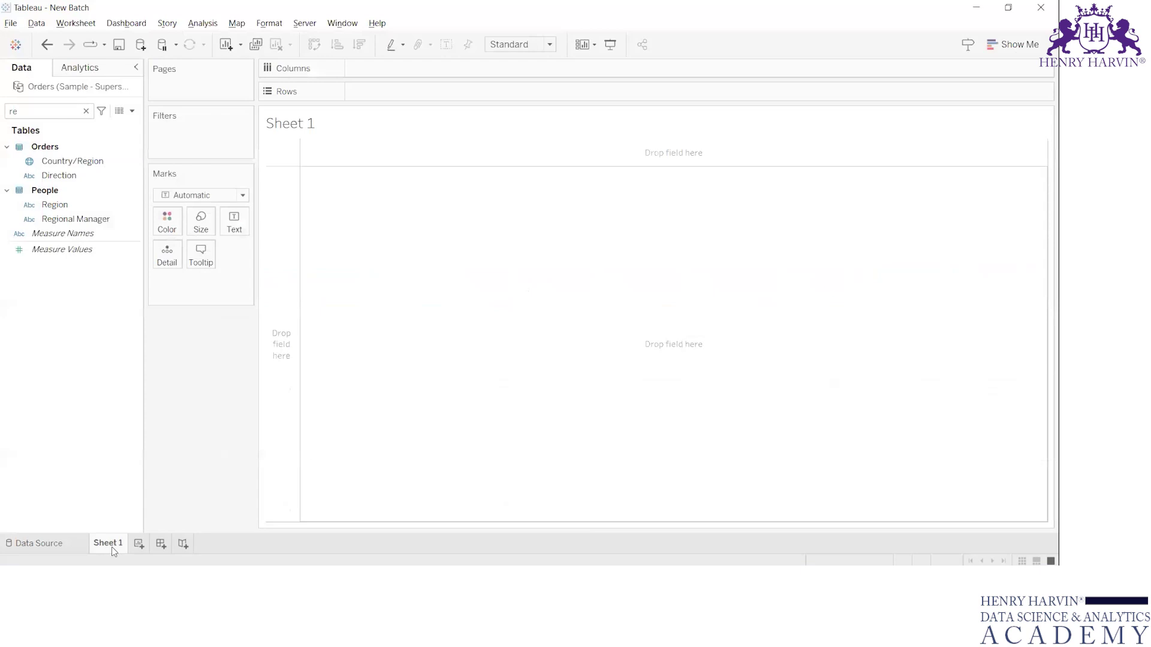
{"action": "left_click_drag", "start_coordinate": [60, 175], "coordinate": [405, 89]}
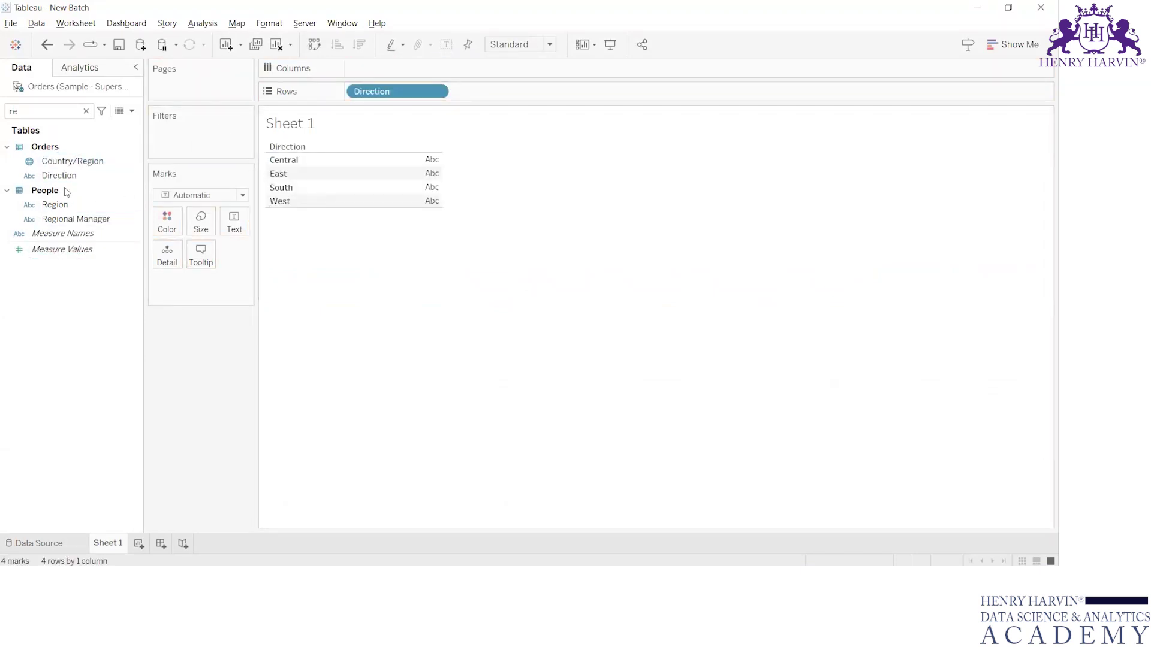
{"action": "left_click", "coordinate": [72, 205]}
{"action": "left_click", "coordinate": [73, 218]}
{"action": "left_click_drag", "start_coordinate": [73, 219], "coordinate": [234, 223]}
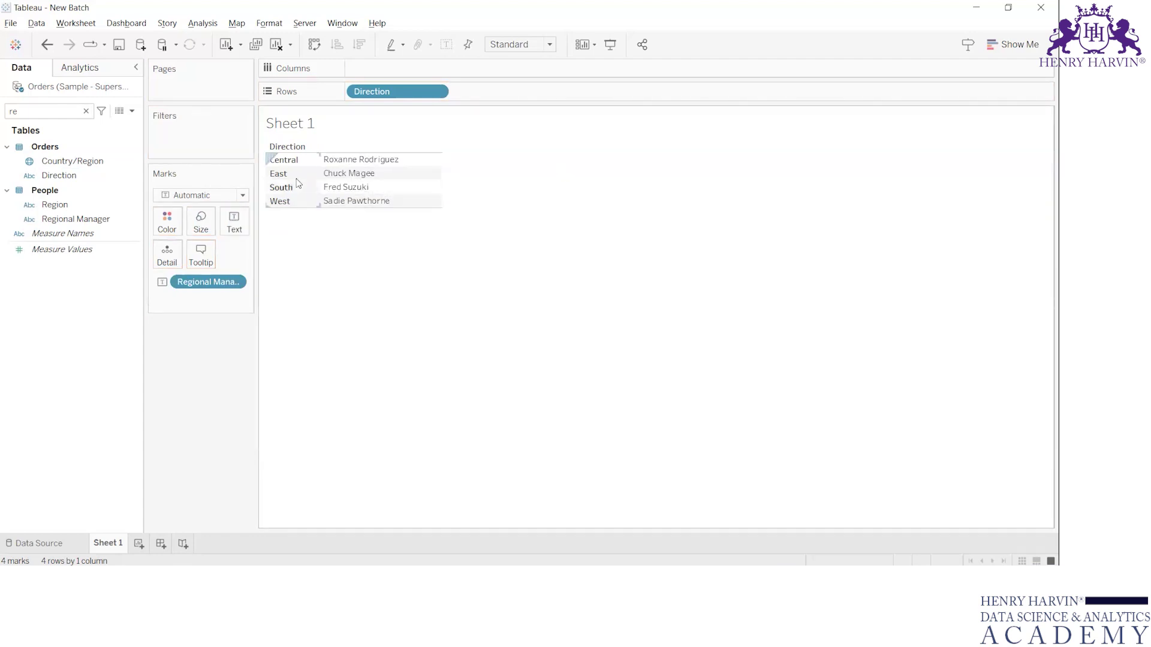
{"action": "mouse_move", "coordinate": [372, 167]}
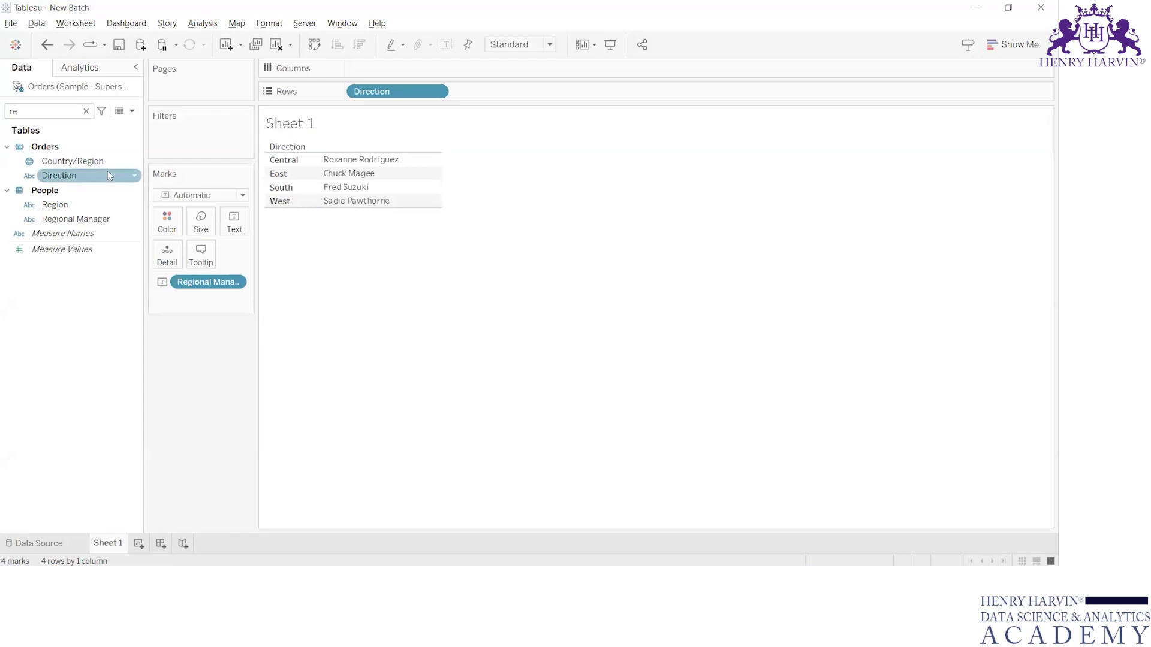
{"action": "left_click", "coordinate": [20, 162]}
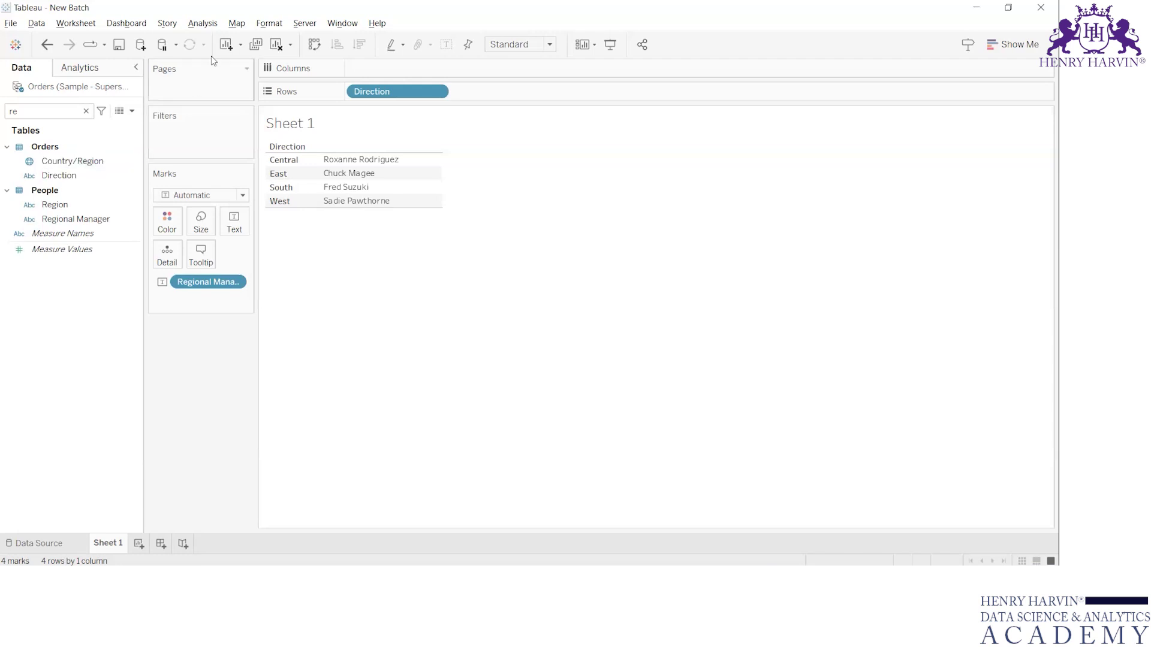
{"action": "key", "text": "alt+shift+BackSpace"}
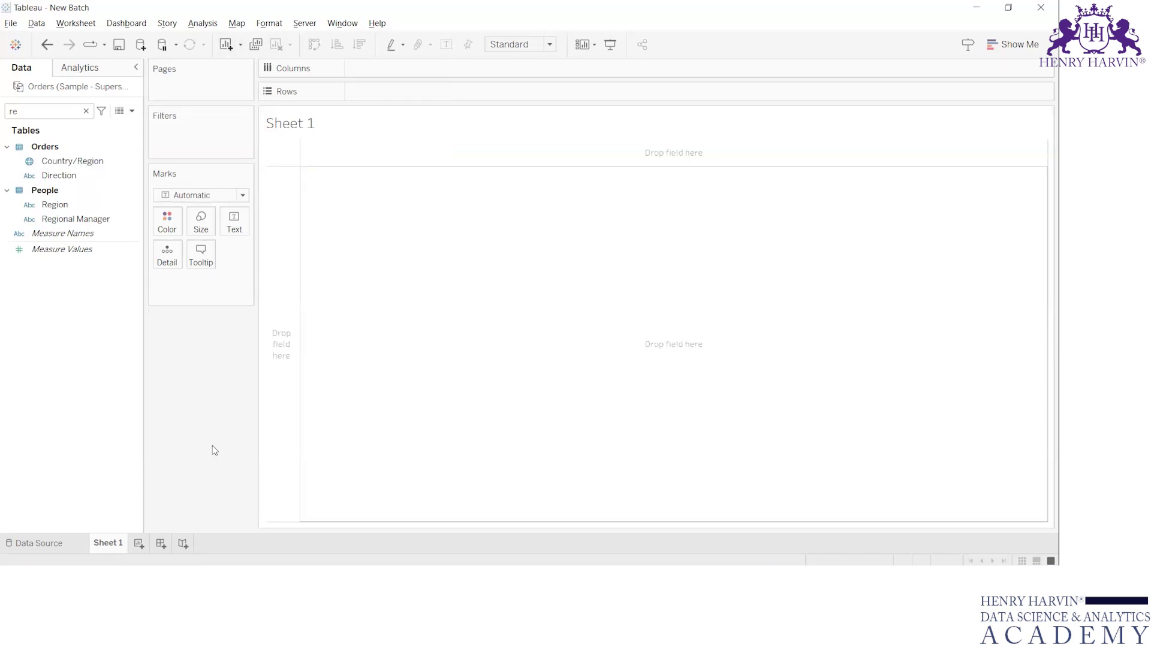
Return to the data source and remove the People table from the Orders join
{"action": "left_click", "coordinate": [63, 547]}
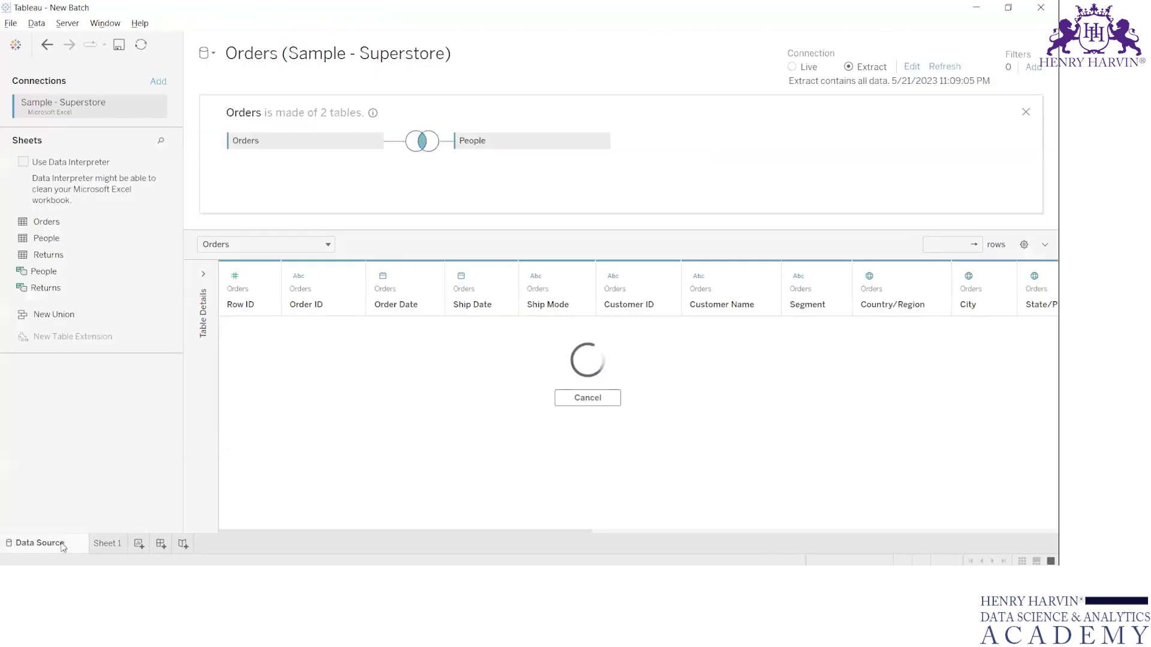
{"action": "left_click", "coordinate": [604, 142]}
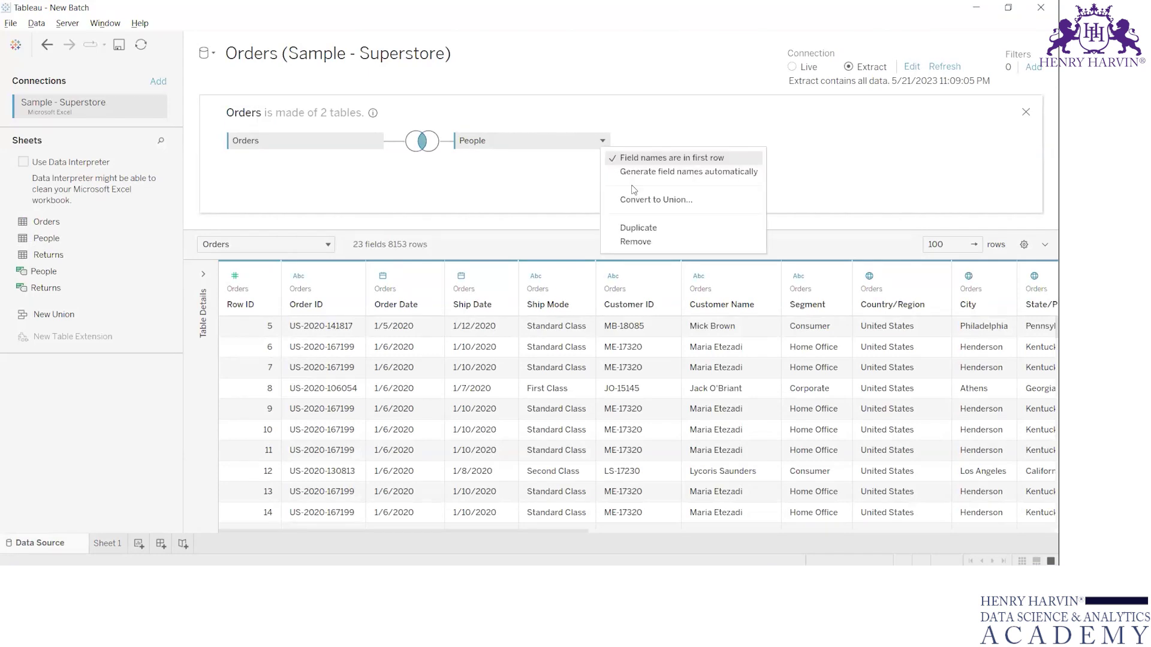
{"action": "left_click", "coordinate": [635, 241]}
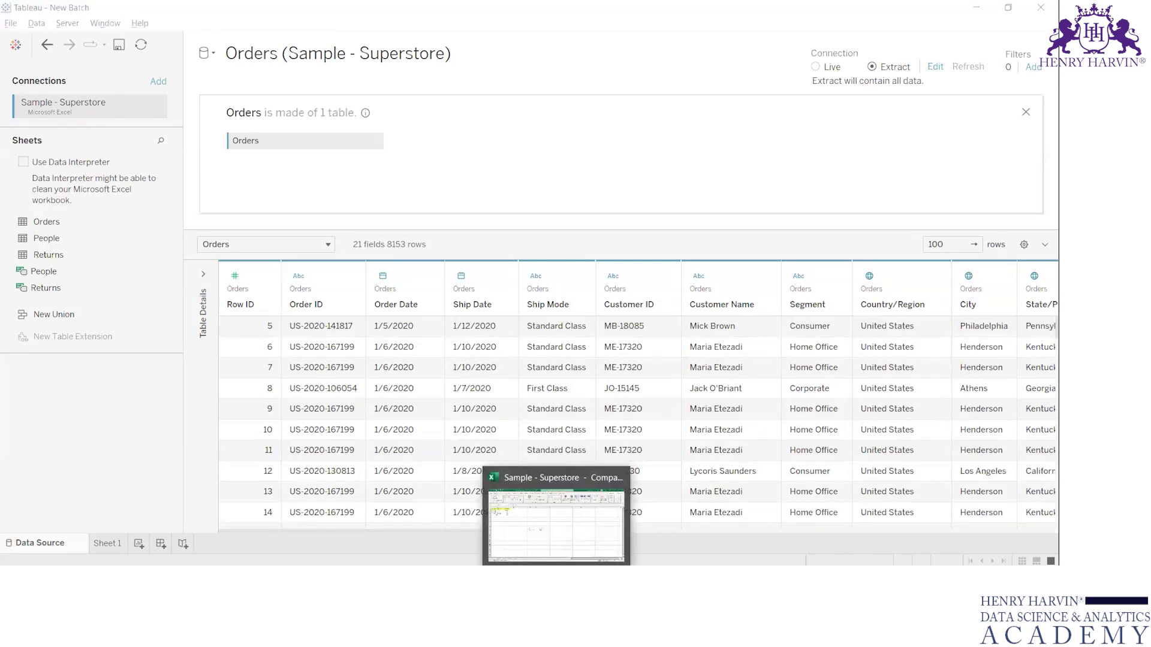
Switch to the Sample - Superstore workbook in Excel and examine the full header row of the Orders sheet
{"action": "left_click", "coordinate": [559, 579]}
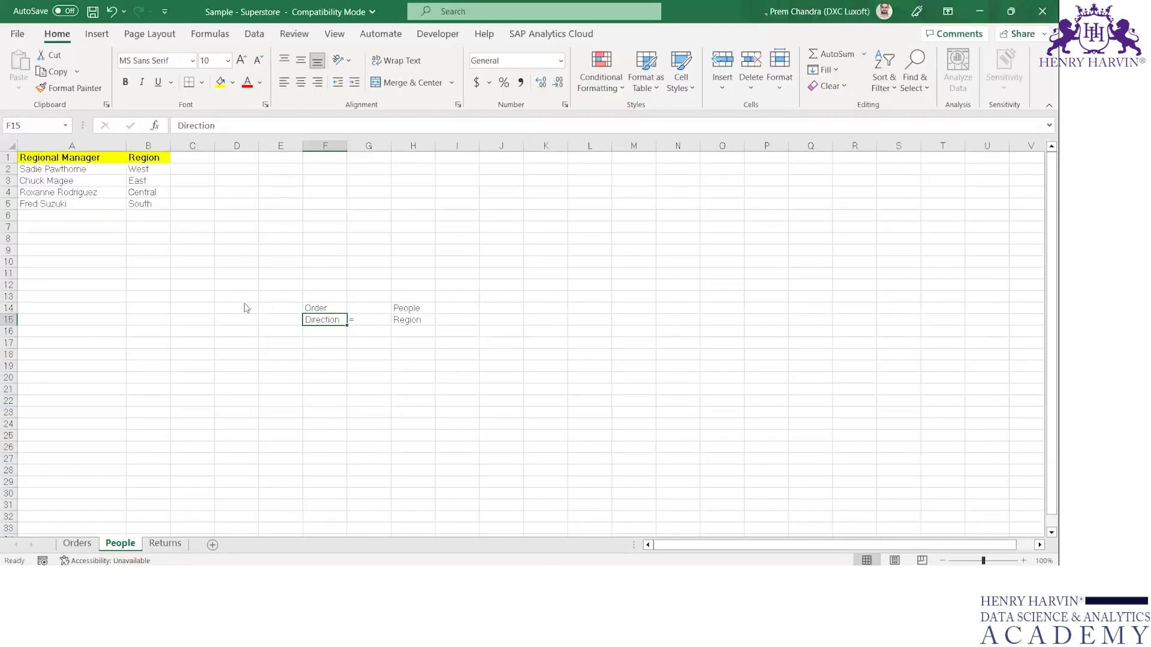
{"action": "left_click", "coordinate": [89, 545]}
{"action": "left_click", "coordinate": [45, 162]}
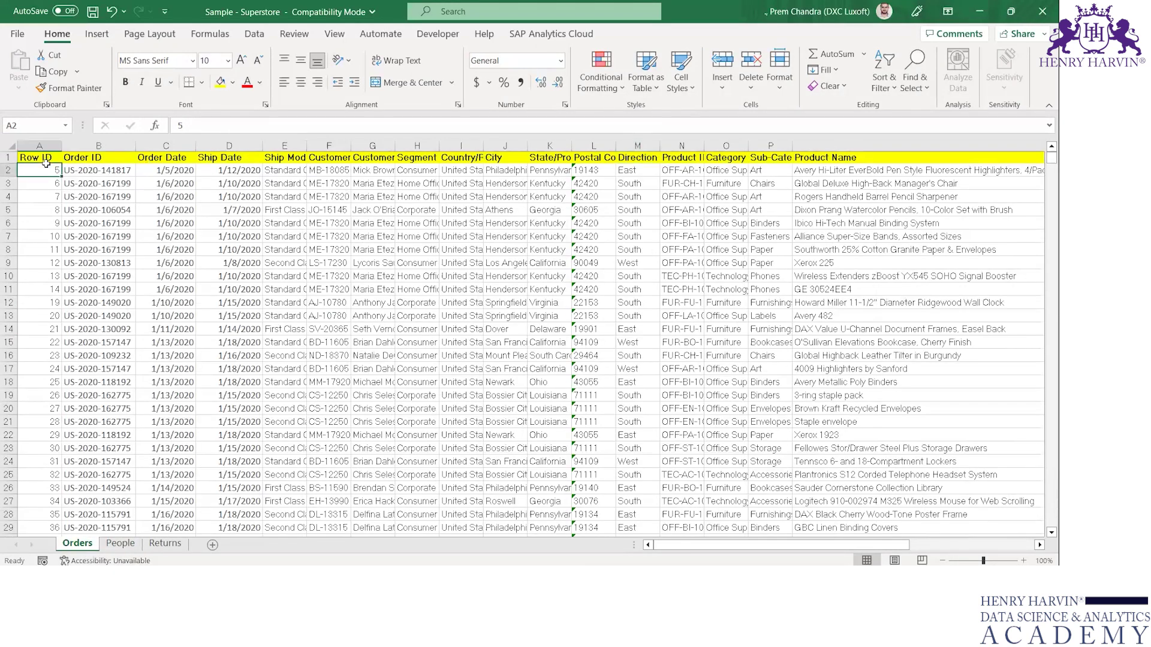
{"action": "key", "text": "ctrl+shift+Right"}
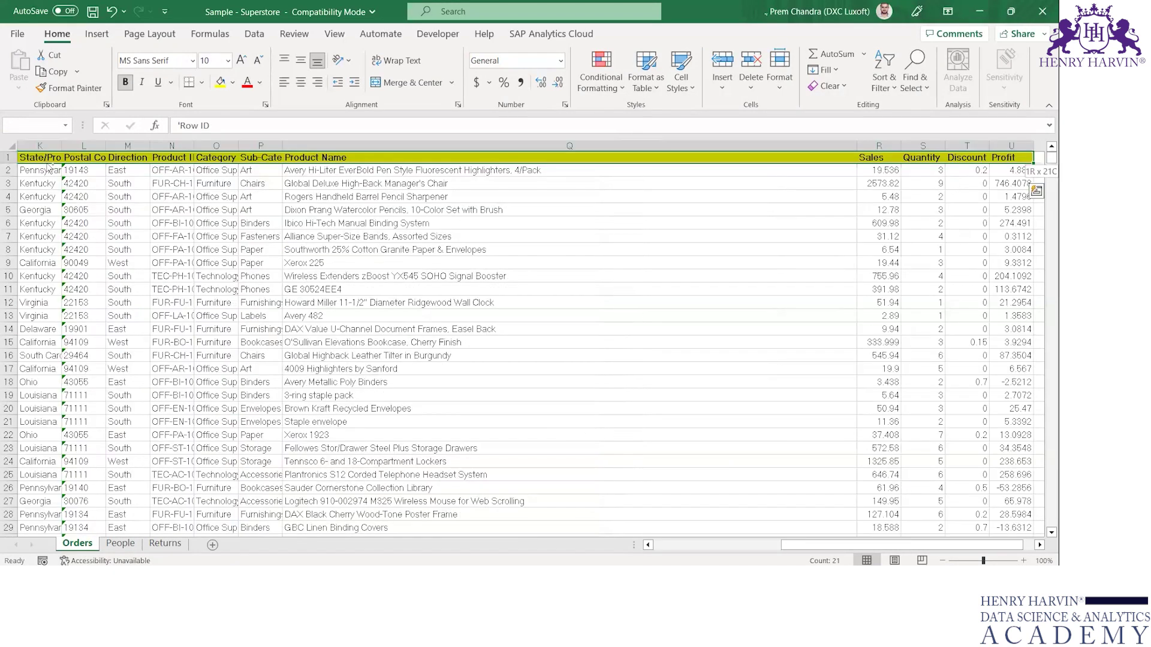
{"action": "key", "text": "ctrl+Home"}
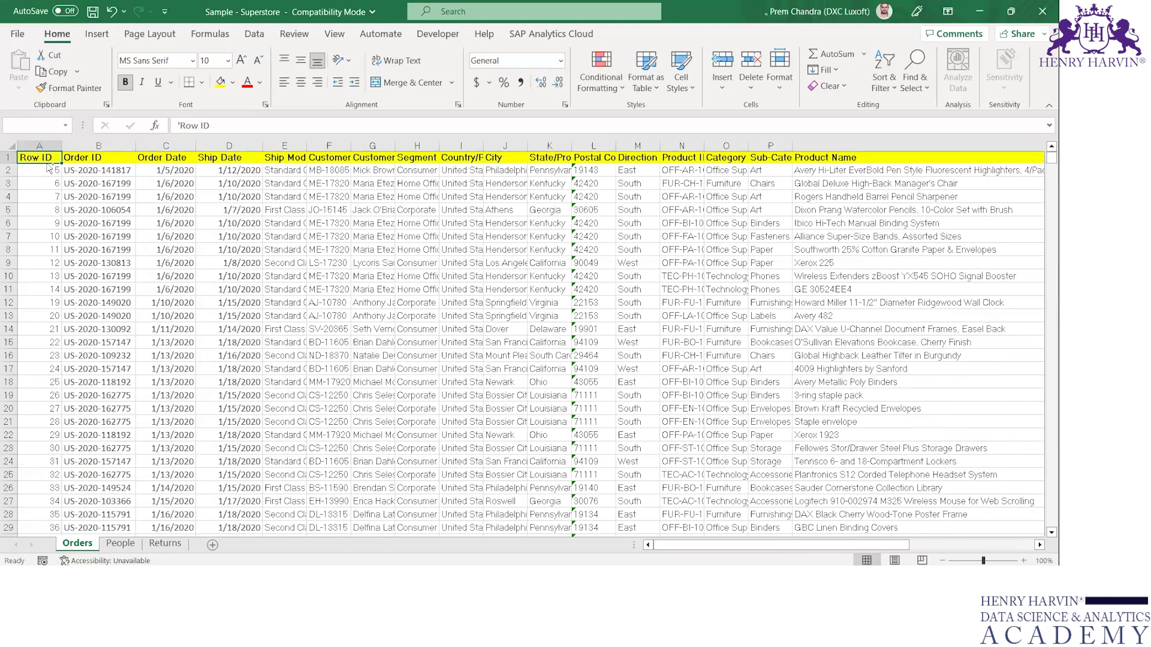
{"action": "key", "text": "ctrl+shift+Right"}
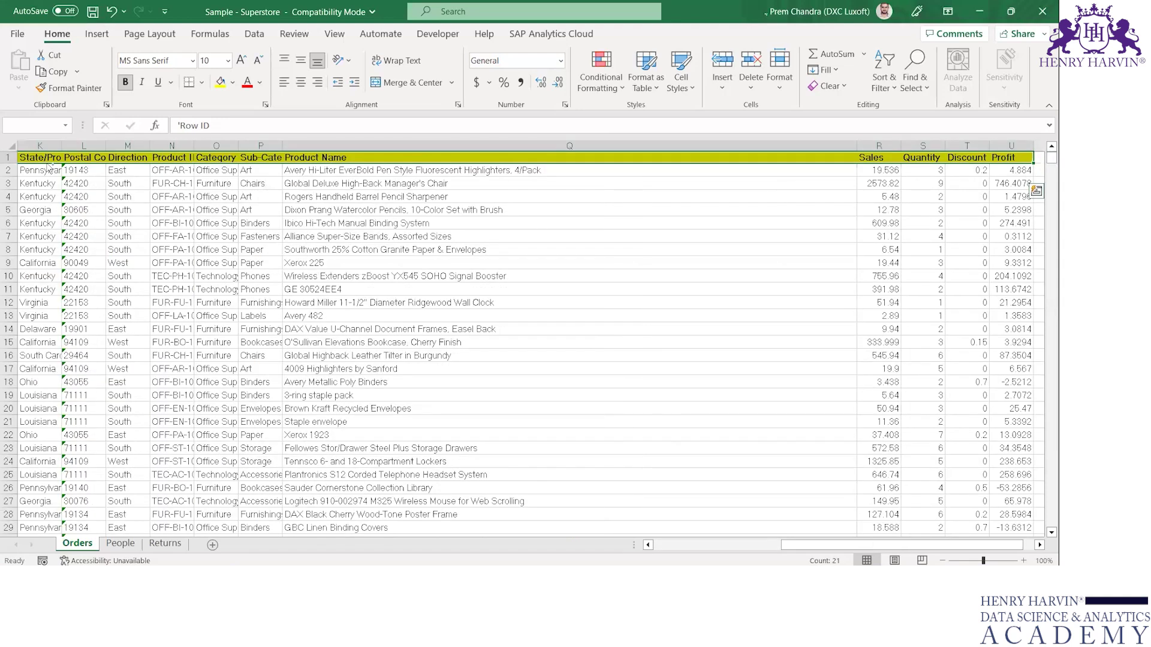
Switch back to Tableau and add the Excel workbook Data as a second connection
{"action": "key", "text": "alt+Tab"}
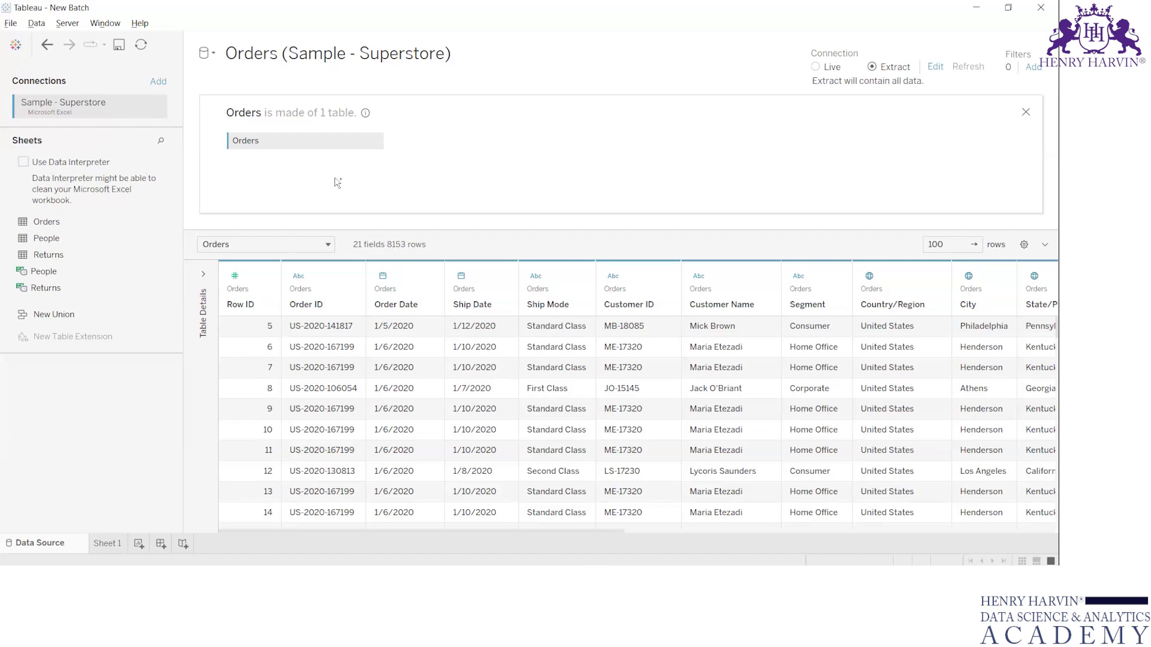
{"action": "left_click", "coordinate": [158, 81]}
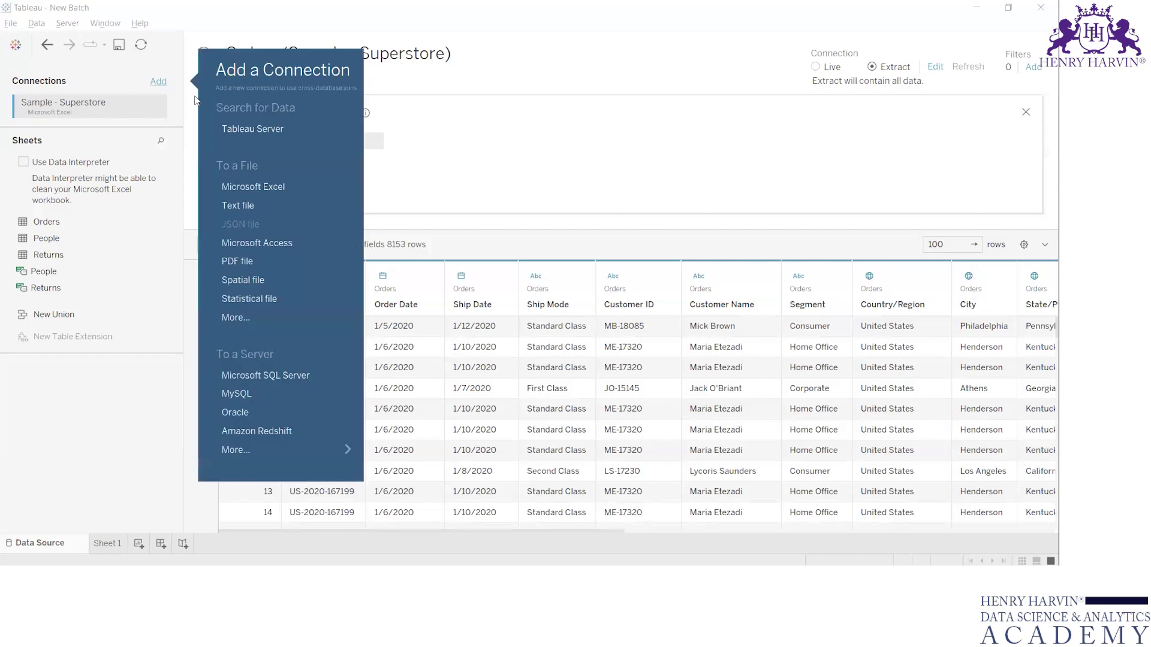
{"action": "left_click", "coordinate": [261, 187]}
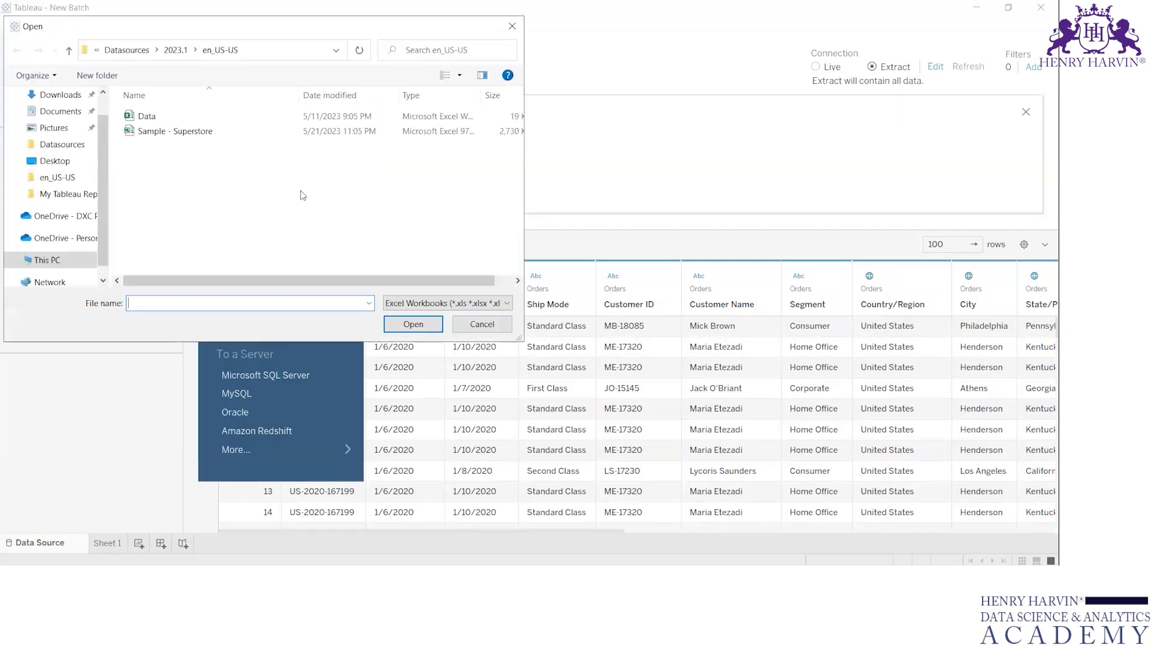
{"action": "double_click", "coordinate": [190, 114]}
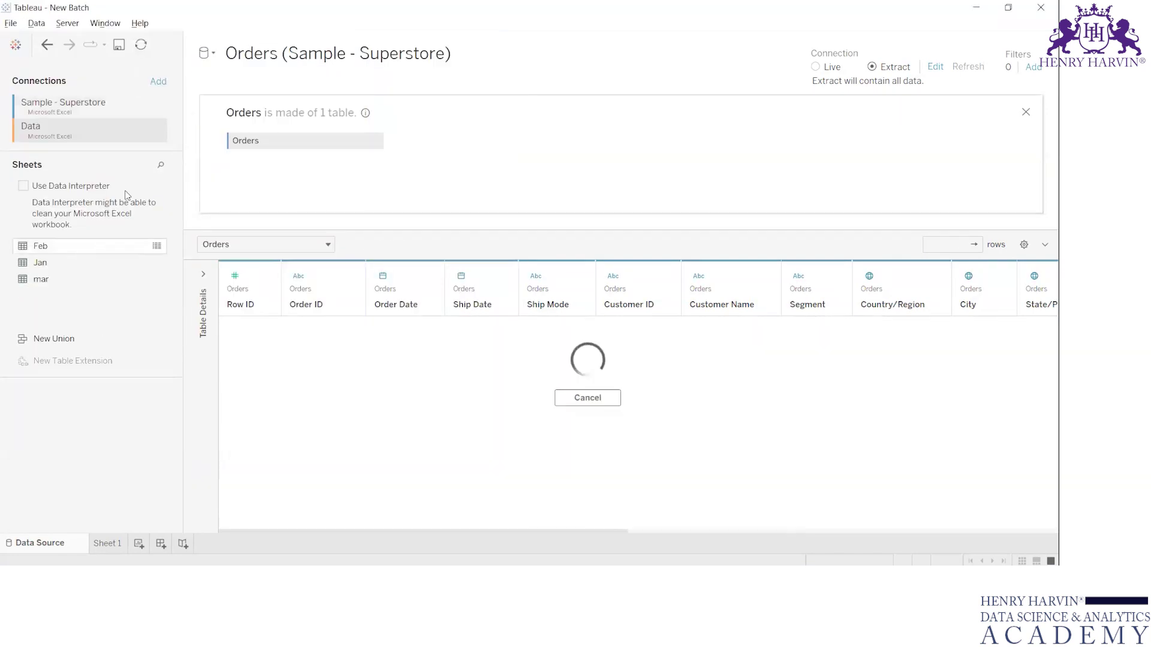
Close the Orders join view and remove the Sample - Superstore connection from the data source
{"action": "left_click", "coordinate": [1025, 113]}
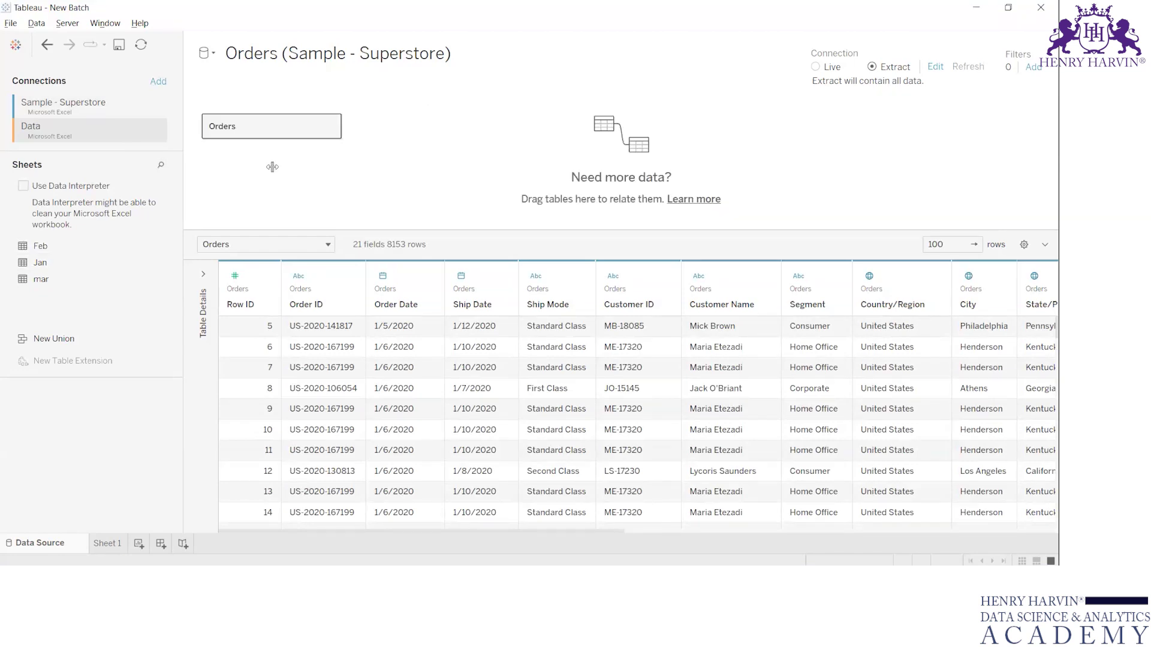
{"action": "left_click", "coordinate": [151, 103]}
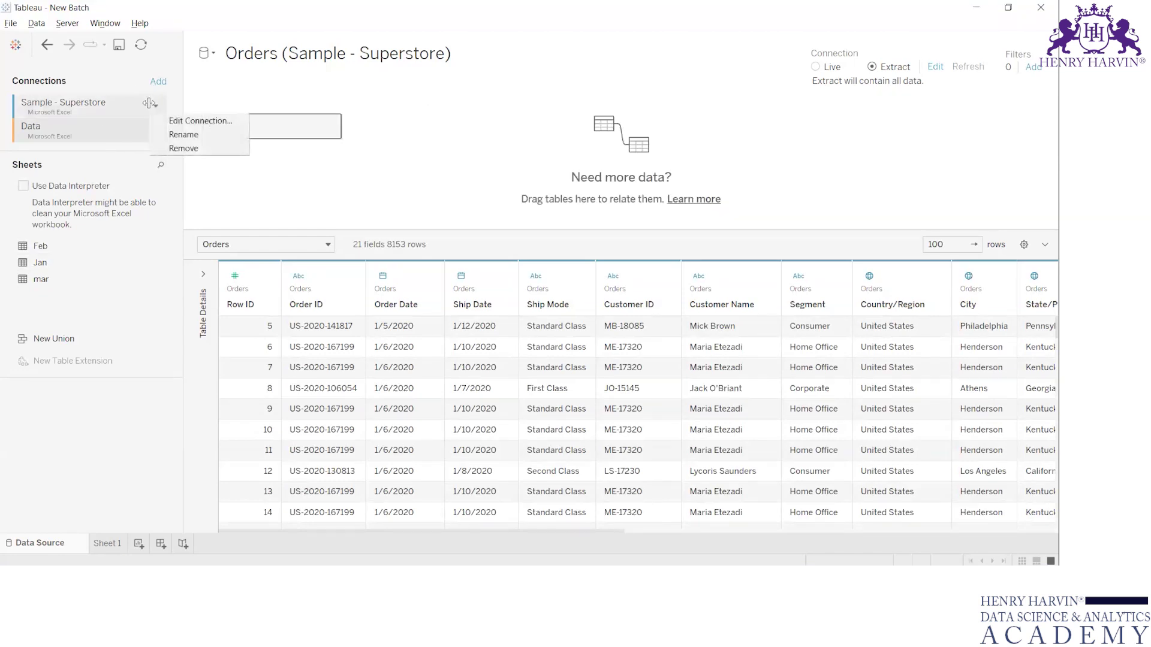
{"action": "left_click", "coordinate": [200, 148]}
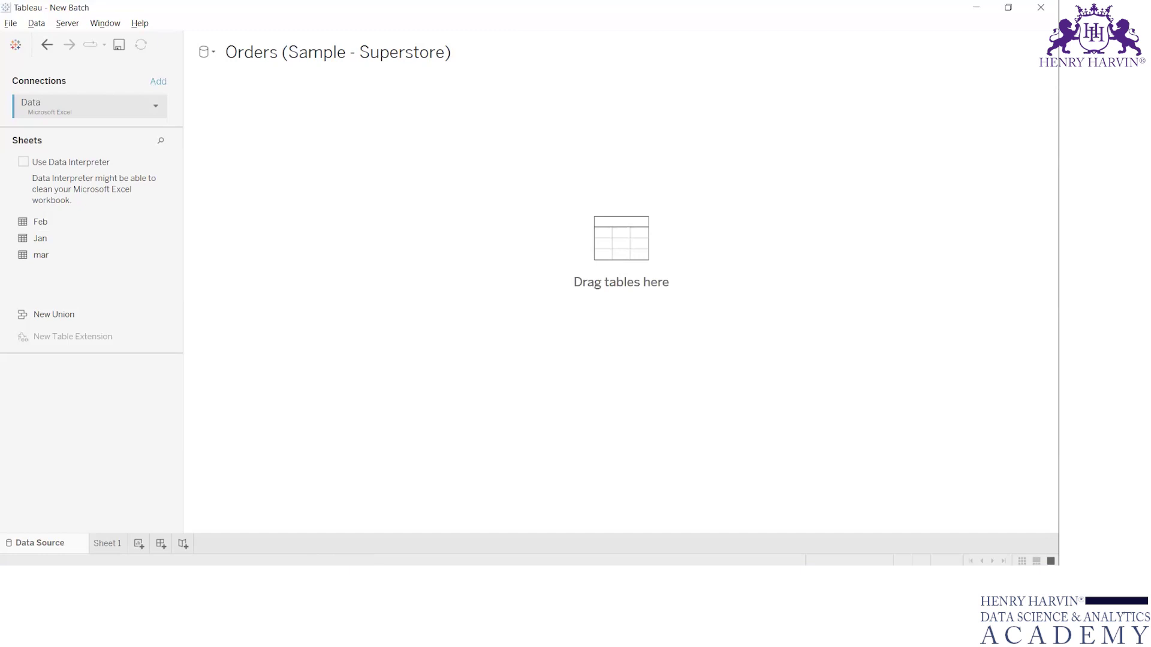
Switch to the Data workbook in Excel and examine the full header row of the mar sheet
{"action": "key", "text": "alt+Tab"}
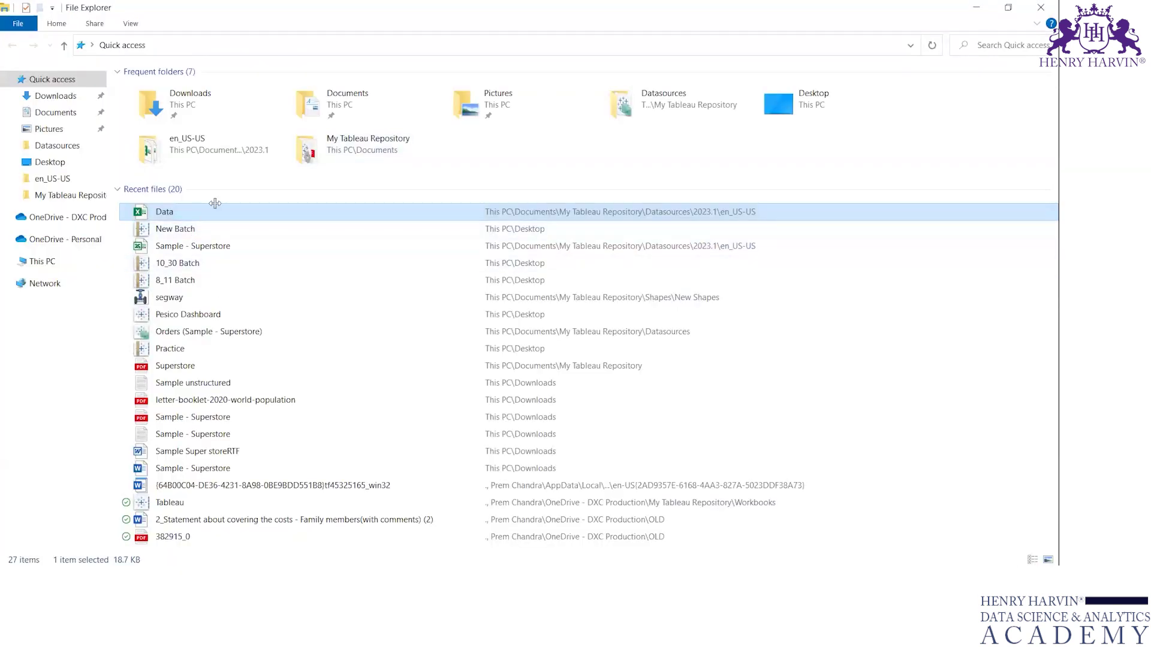
{"action": "key", "text": "alt+Tab"}
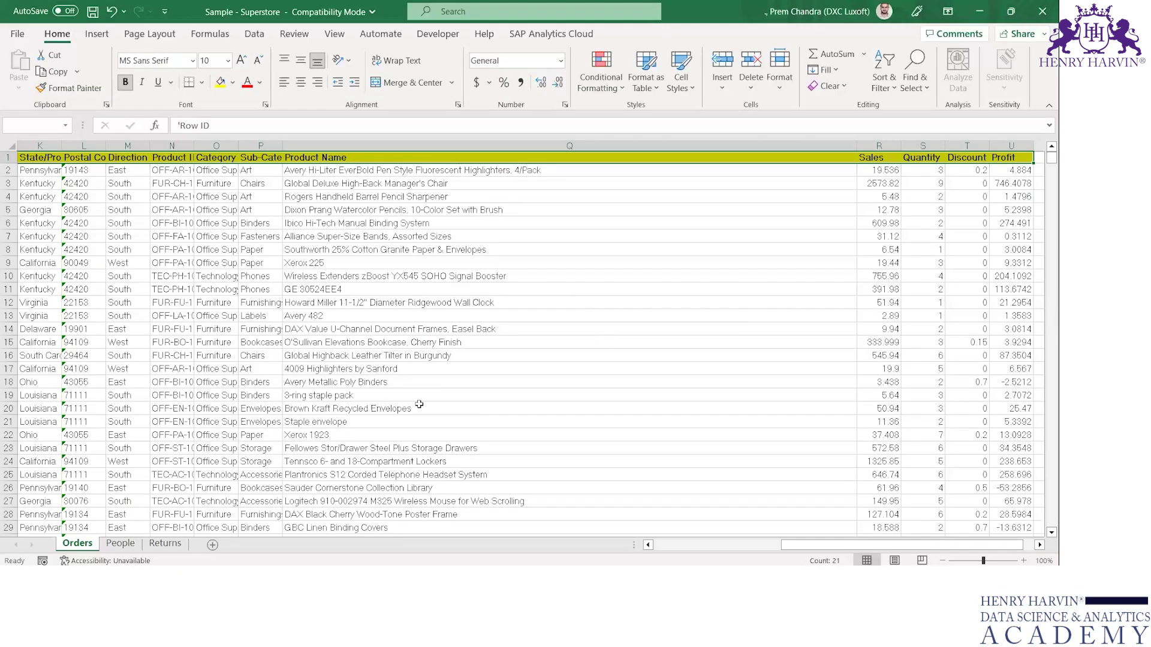
{"action": "key", "text": "alt+Tab"}
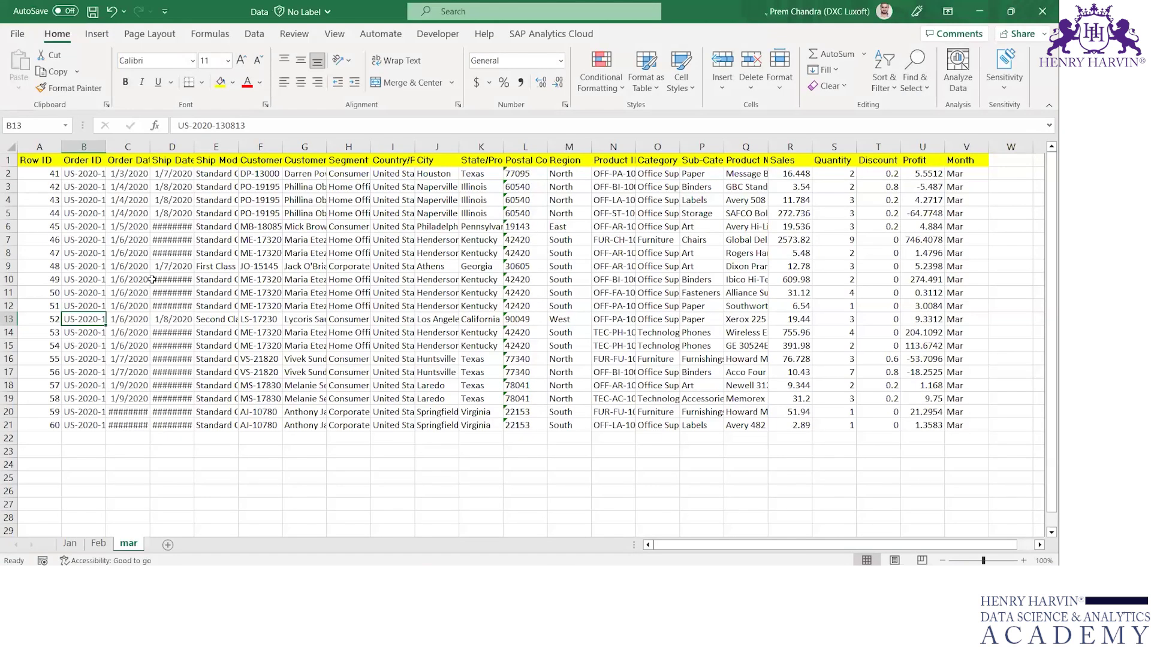
{"action": "left_click", "coordinate": [36, 158]}
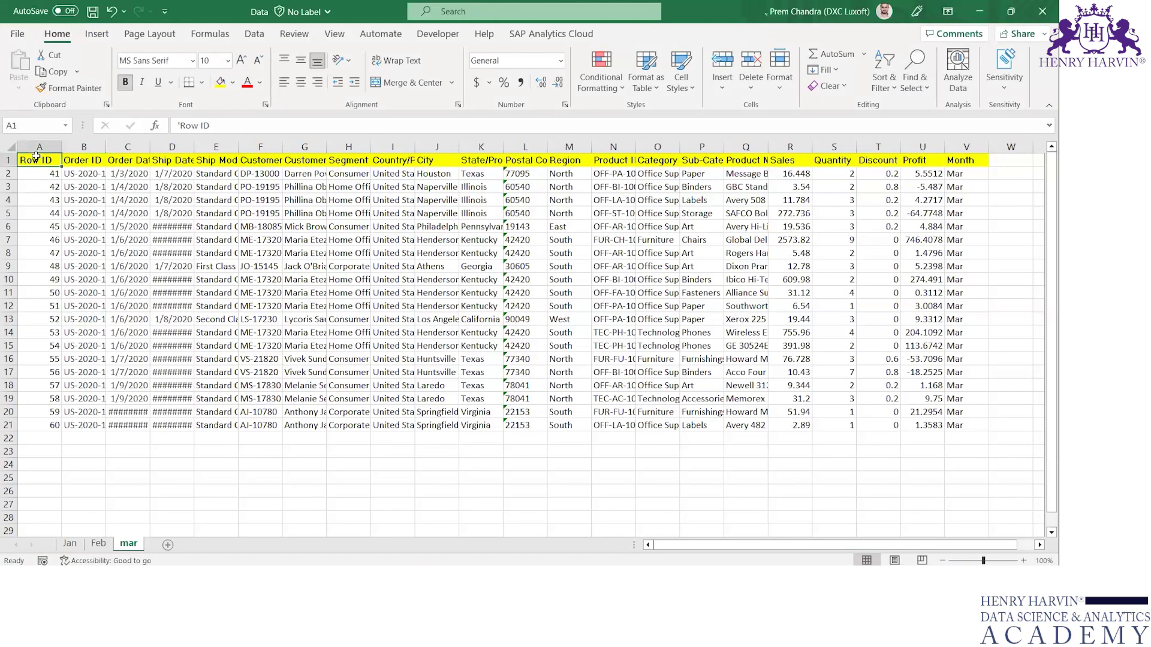
{"action": "key", "text": "ctrl+shift+Right"}
{"action": "key", "text": "ctrl+shift+Left"}
{"action": "key", "text": "ctrl+shift+Right"}
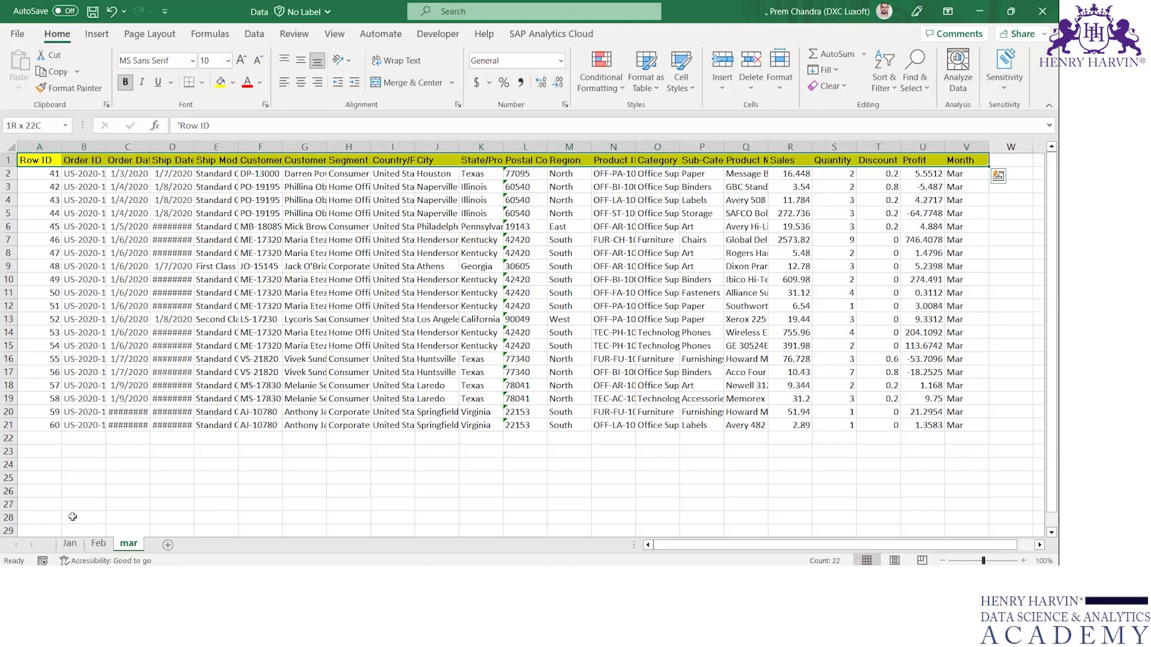
Look through the Jan, Feb and mar sheets to compare their layout
{"action": "left_click", "coordinate": [71, 544]}
{"action": "left_click", "coordinate": [98, 544]}
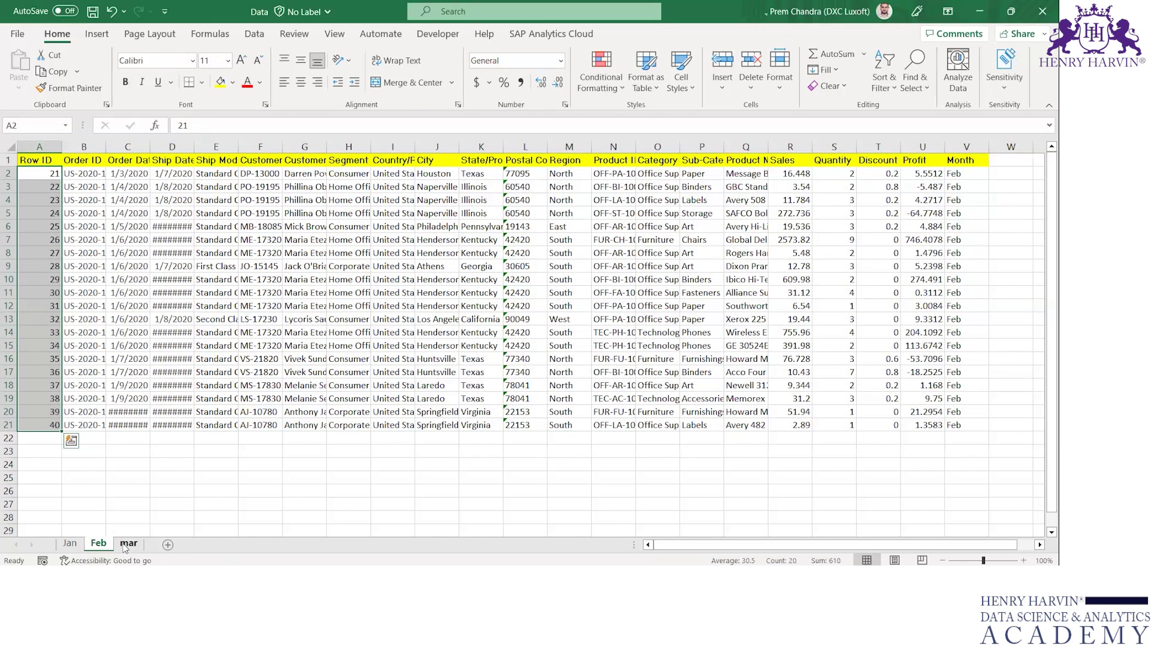
{"action": "left_click", "coordinate": [124, 547]}
Open the Jan sheet and examine its full header row from Row ID to Month
{"action": "left_click", "coordinate": [68, 547]}
{"action": "left_click", "coordinate": [151, 228]}
{"action": "key", "text": "ctrl+Up"}
{"action": "key", "text": "Left"}
{"action": "key", "text": "Left"}
{"action": "key", "text": "Left"}
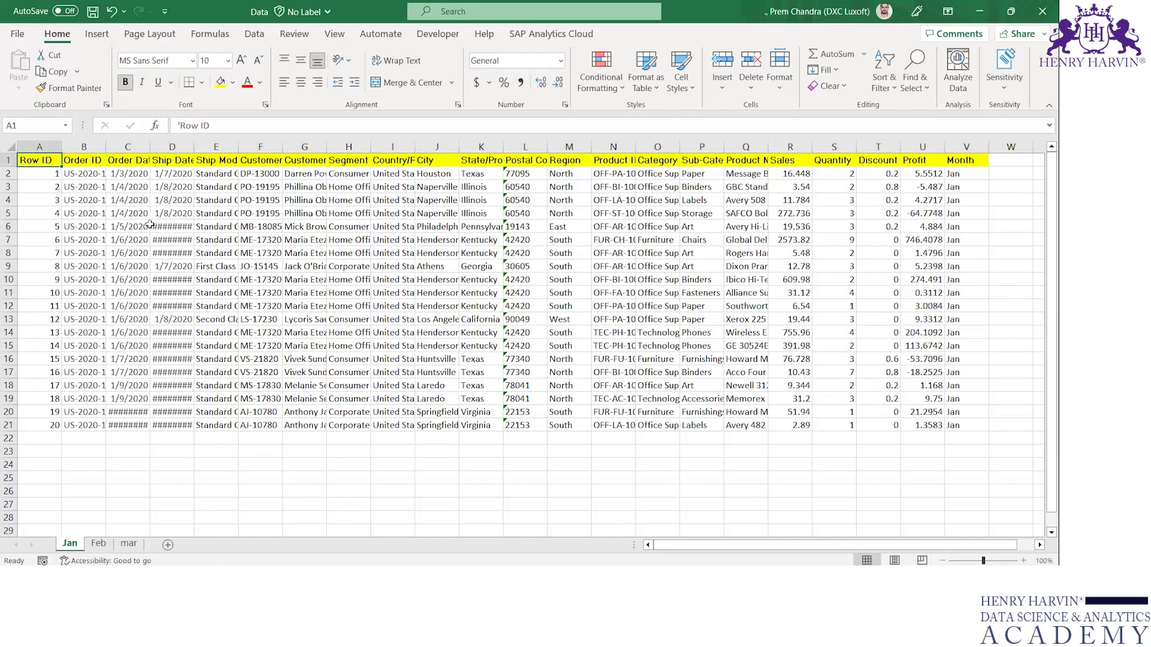
{"action": "key", "text": "ctrl+shift+Right"}
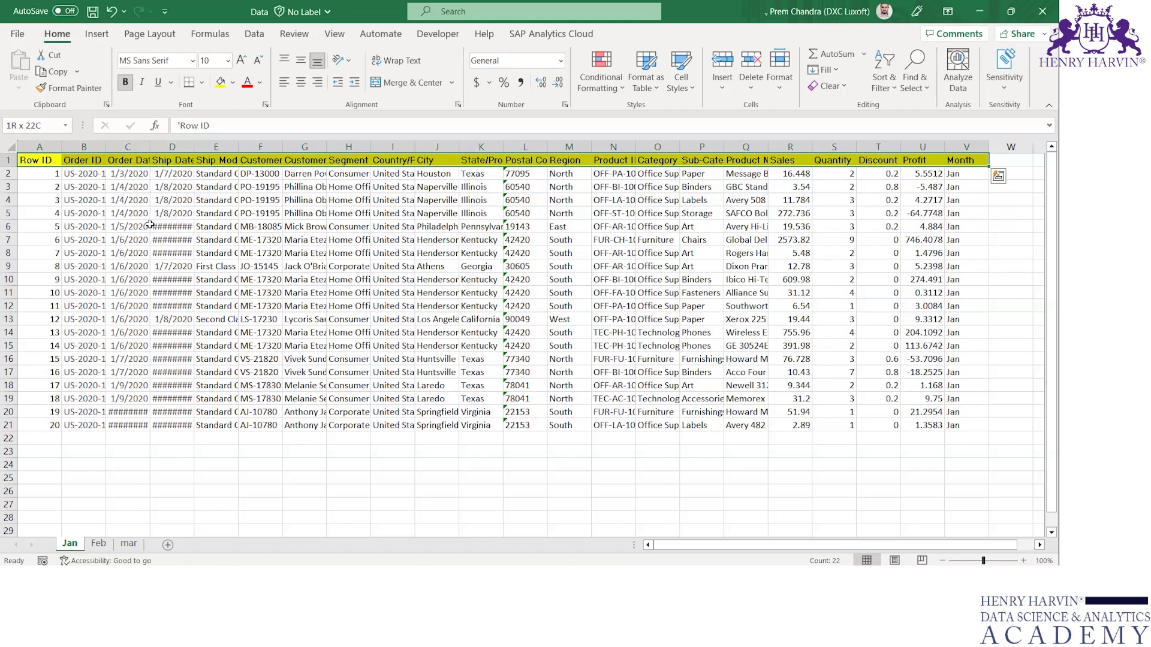
{"action": "key", "text": "ctrl+shift+Left"}
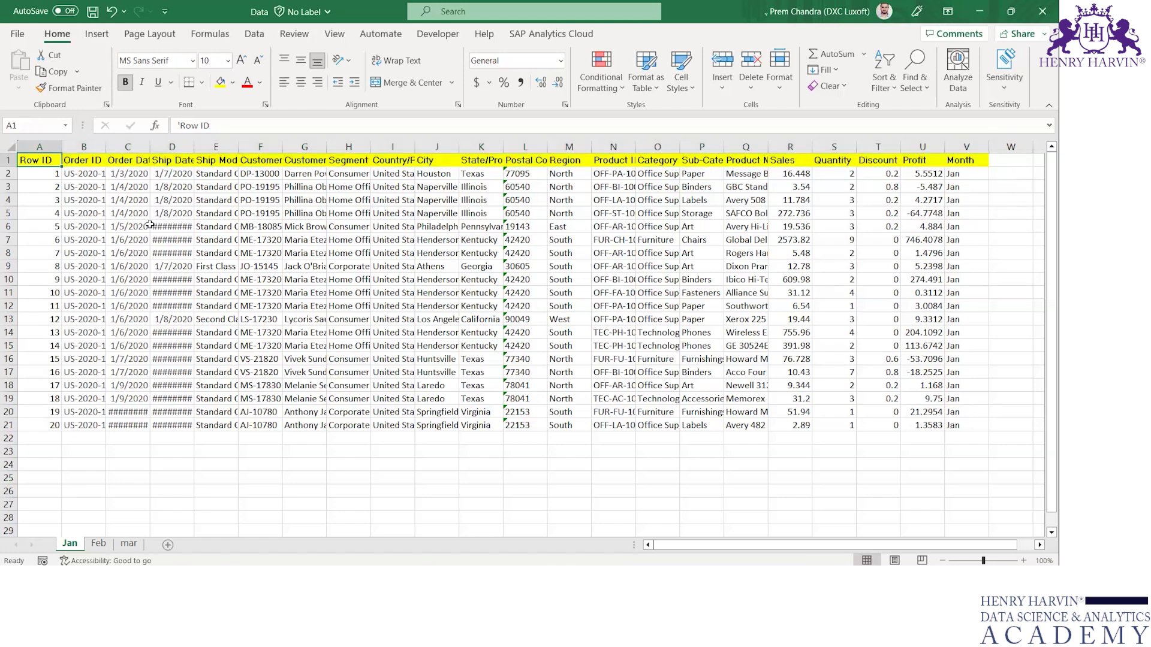
{"action": "key", "text": "ctrl+shift+Right"}
{"action": "key", "text": "ctrl+shift+Left"}
{"action": "key", "text": "ctrl+shift+Right"}
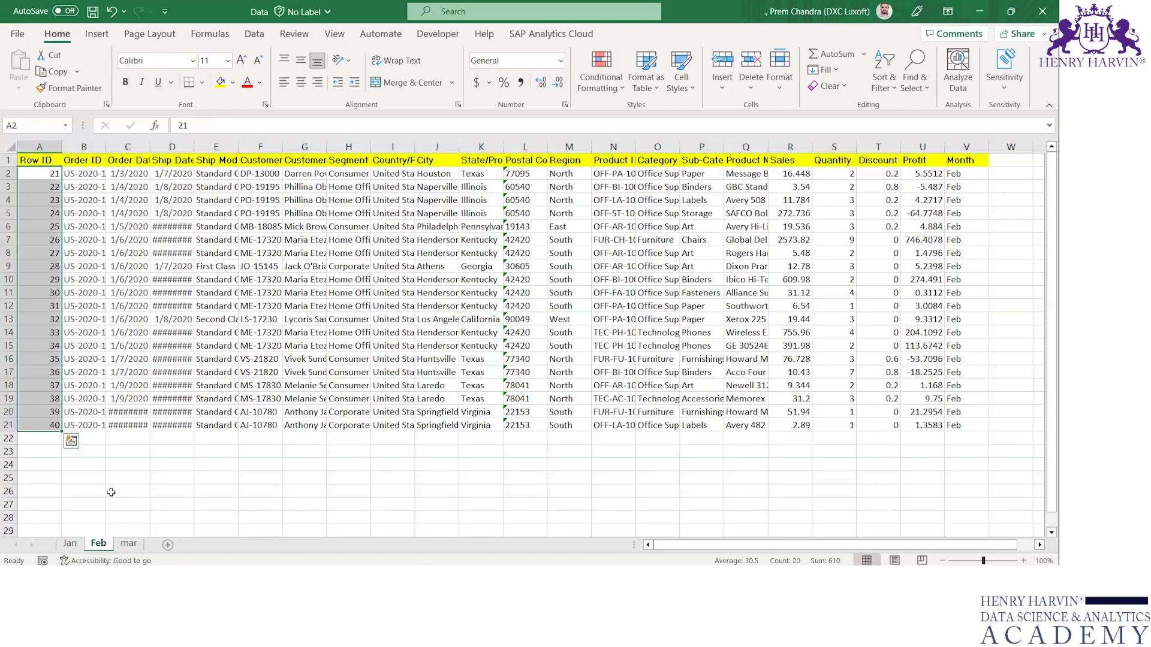
Compare the header rows of the Feb, mar and Jan sheets
{"action": "left_click", "coordinate": [66, 159]}
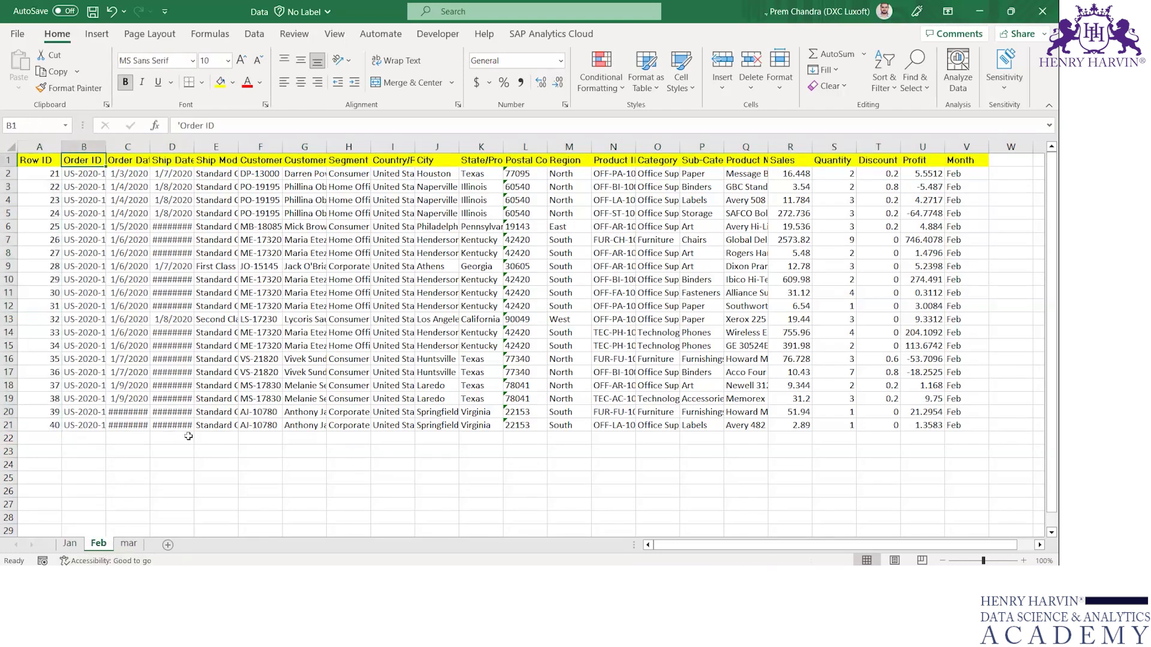
{"action": "left_click", "coordinate": [128, 545]}
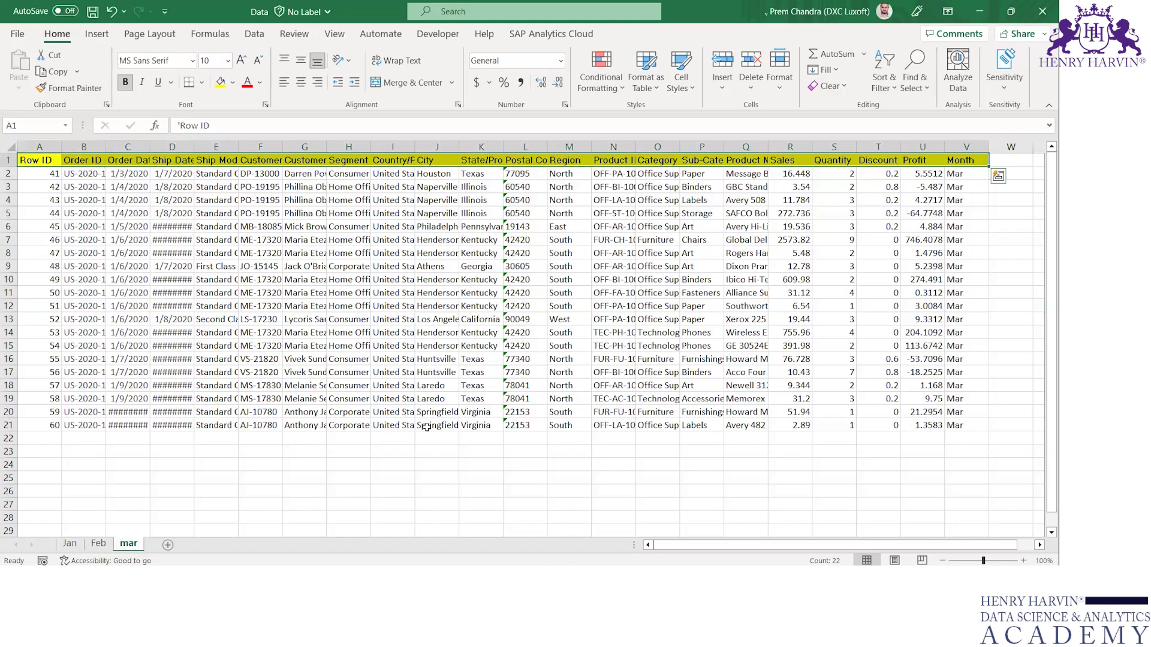
{"action": "left_click", "coordinate": [70, 545]}
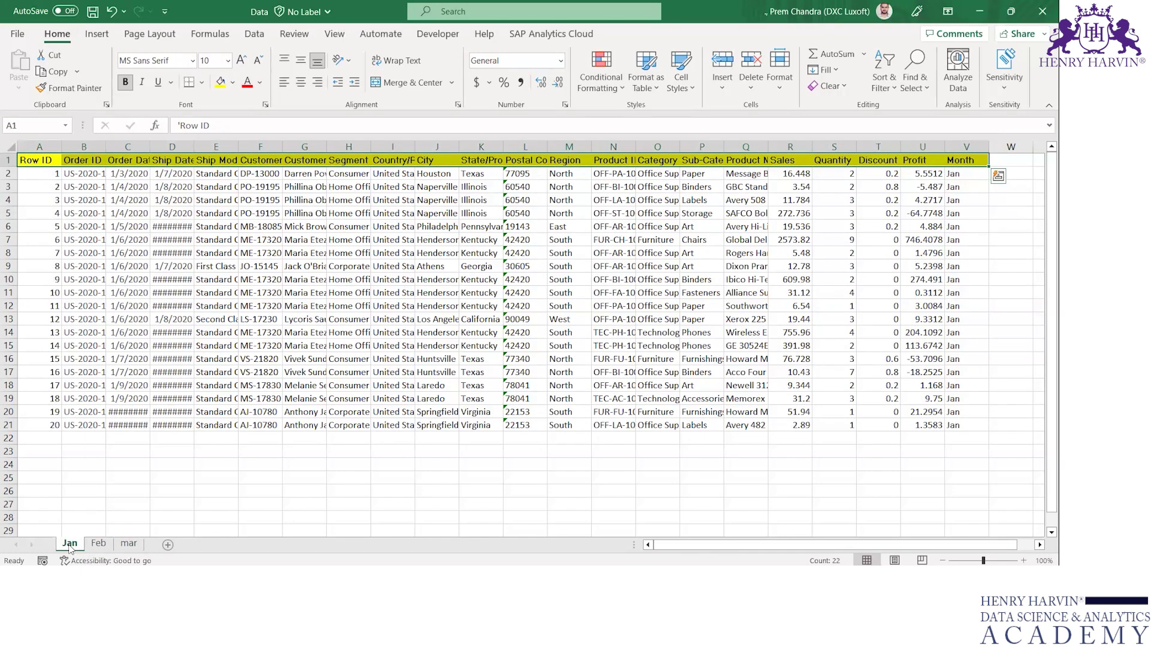
{"action": "key", "text": "alt+Tab"}
{"action": "key", "text": "alt+Tab"}
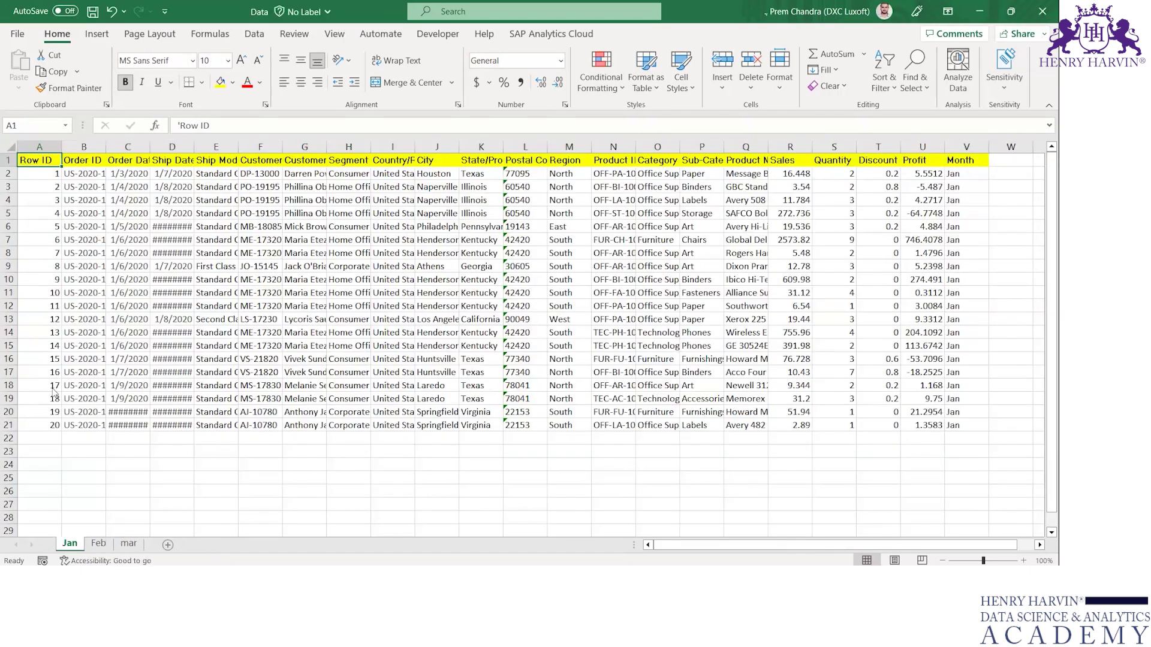
Switch to Tableau, add the Jan sheet to the empty data source canvas and open it for combining with other tables
{"action": "key", "text": "alt+Tab"}
{"action": "key", "text": "Tab"}
{"action": "key", "text": "Tab"}
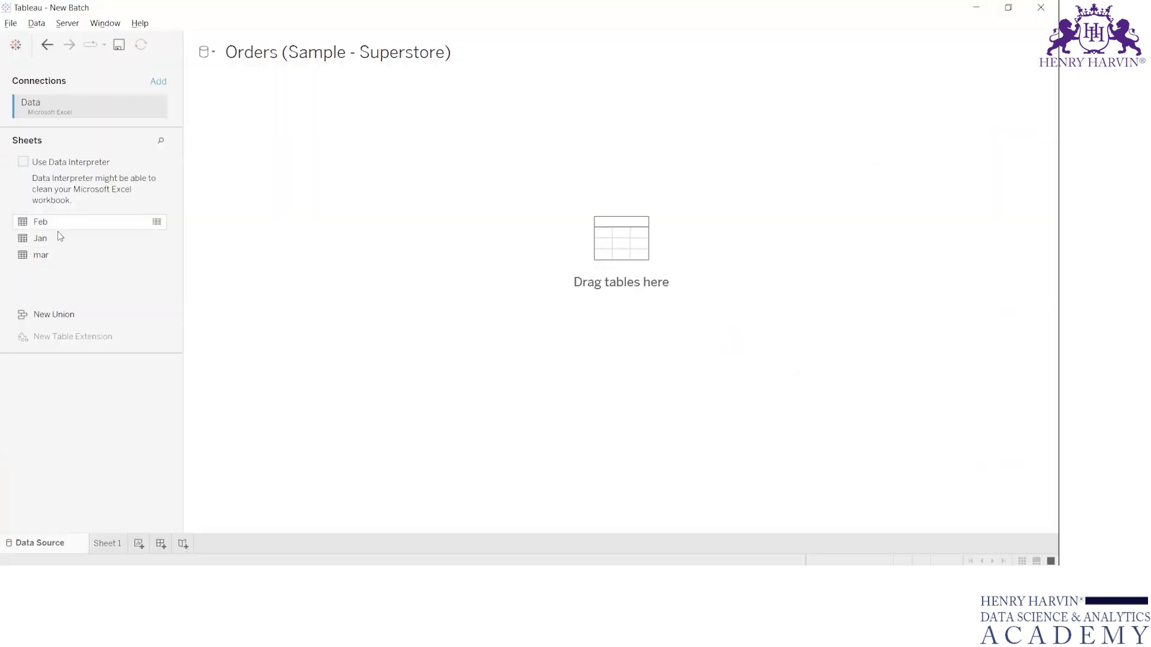
{"action": "left_click_drag", "start_coordinate": [58, 236], "coordinate": [412, 177]}
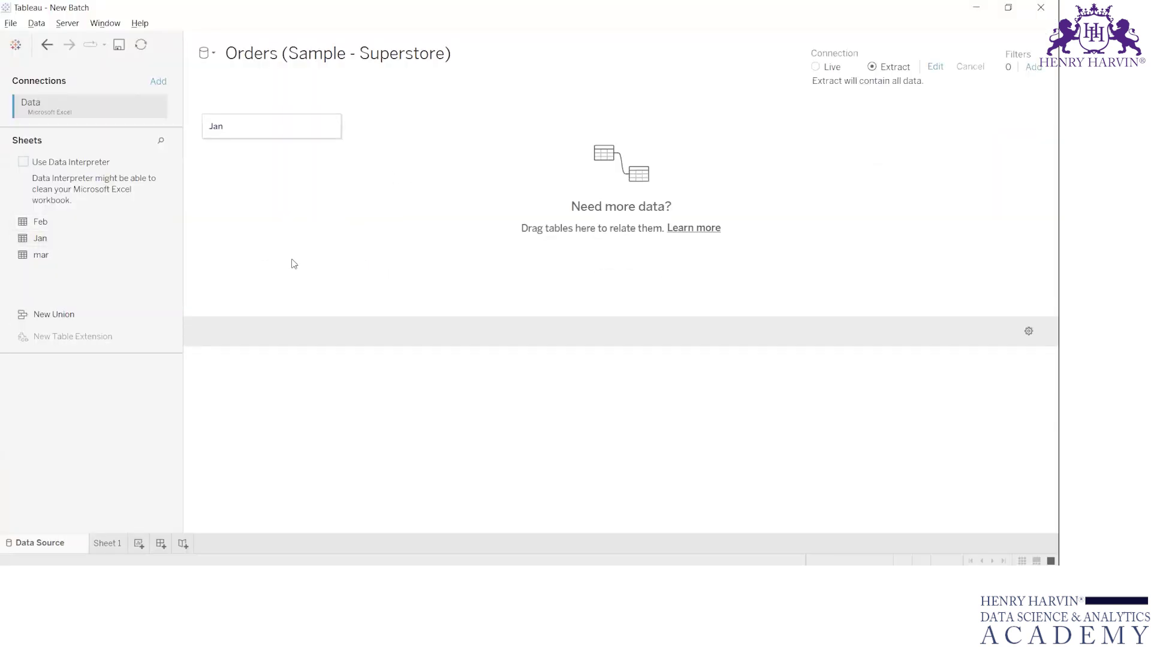
{"action": "left_click", "coordinate": [332, 126]}
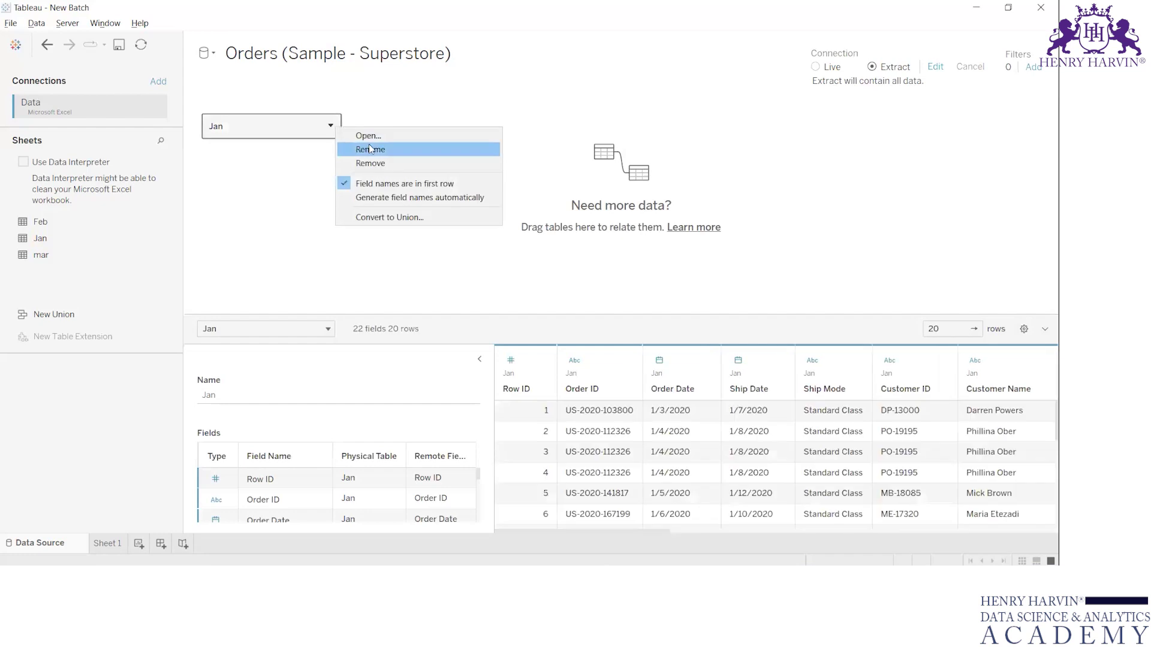
{"action": "left_click", "coordinate": [368, 135]}
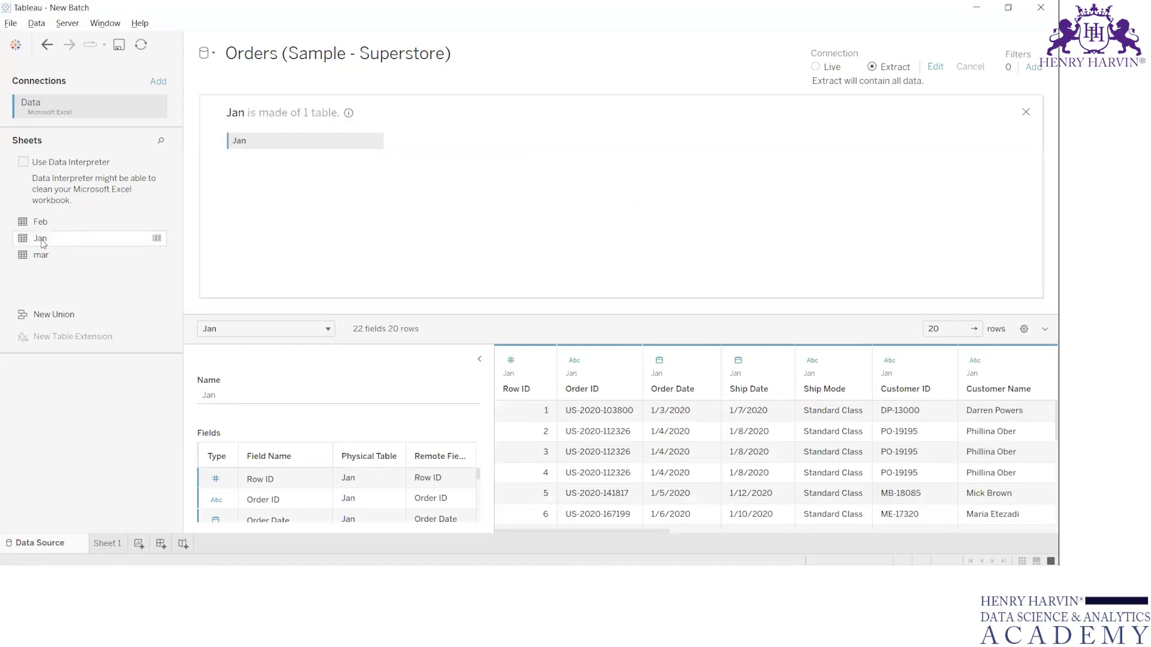
{"action": "mouse_move", "coordinate": [55, 225]}
{"action": "left_mouse_down"}
{"action": "mouse_move", "coordinate": [246, 152]}
{"action": "mouse_move", "coordinate": [54, 245]}
{"action": "left_mouse_up"}
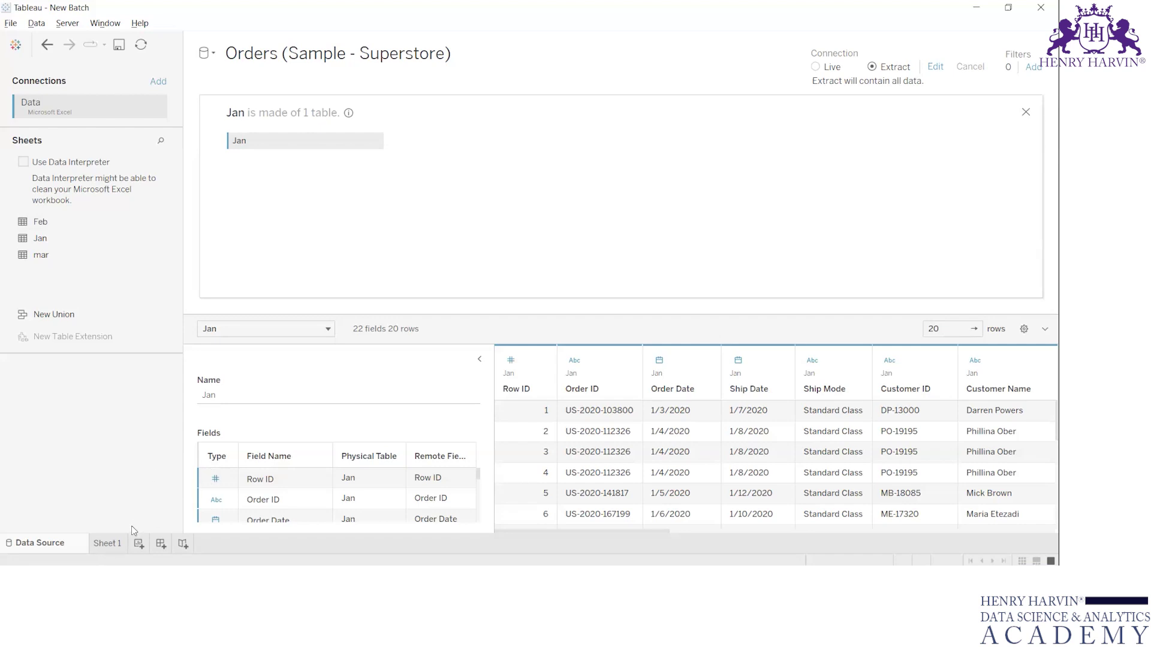
Look over the Jan table's fields in Sheet 1 and return to the data source
{"action": "left_click", "coordinate": [106, 545]}
{"action": "left_click", "coordinate": [84, 111]}
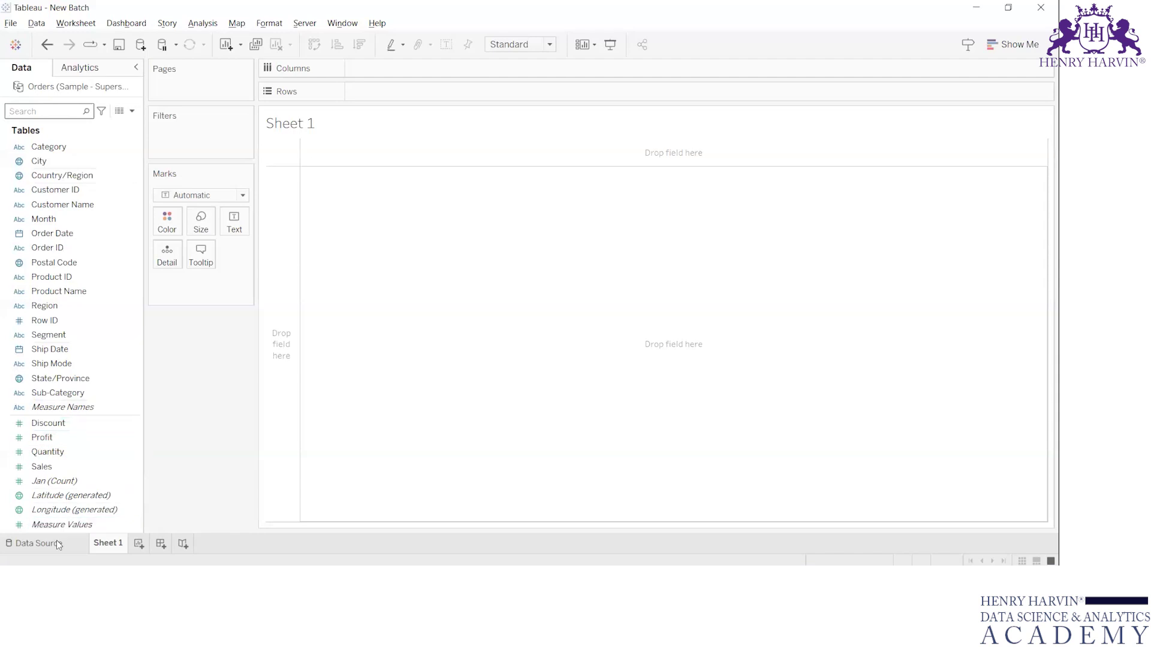
{"action": "left_click", "coordinate": [38, 543]}
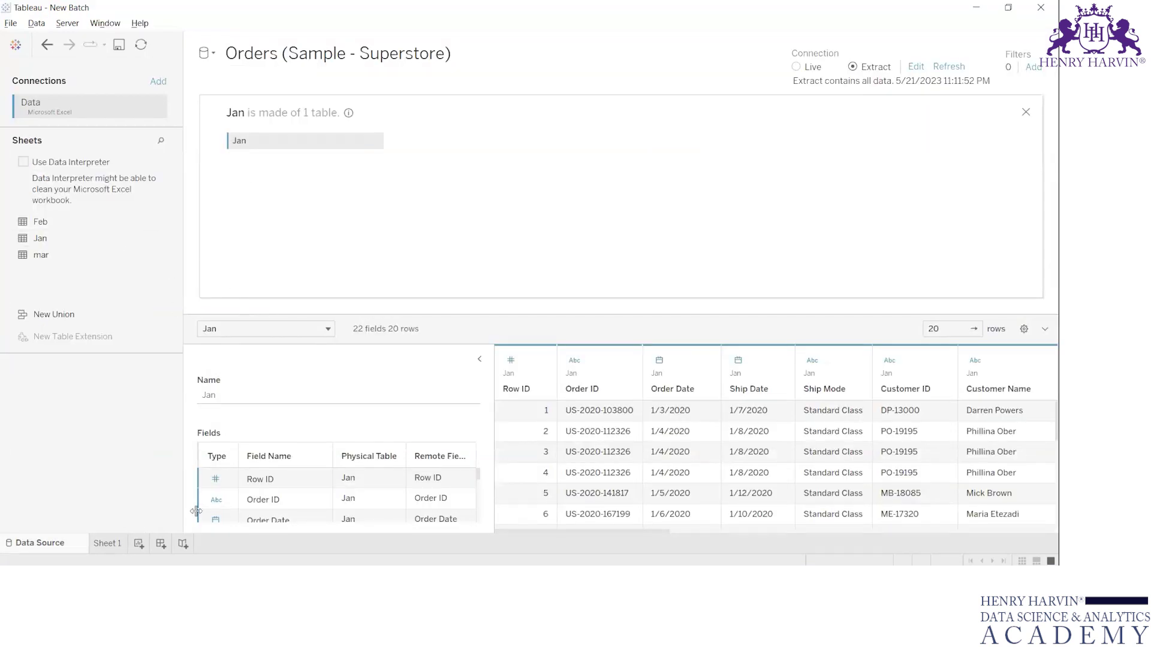
{"action": "left_click", "coordinate": [113, 546]}
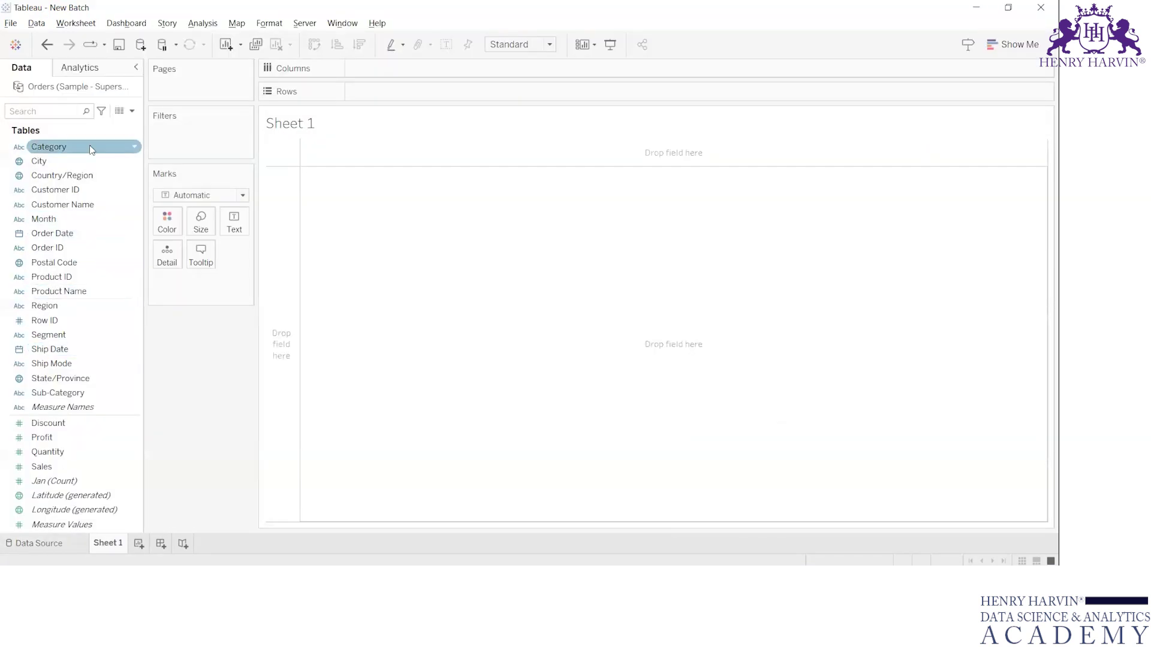
{"action": "left_click", "coordinate": [58, 547]}
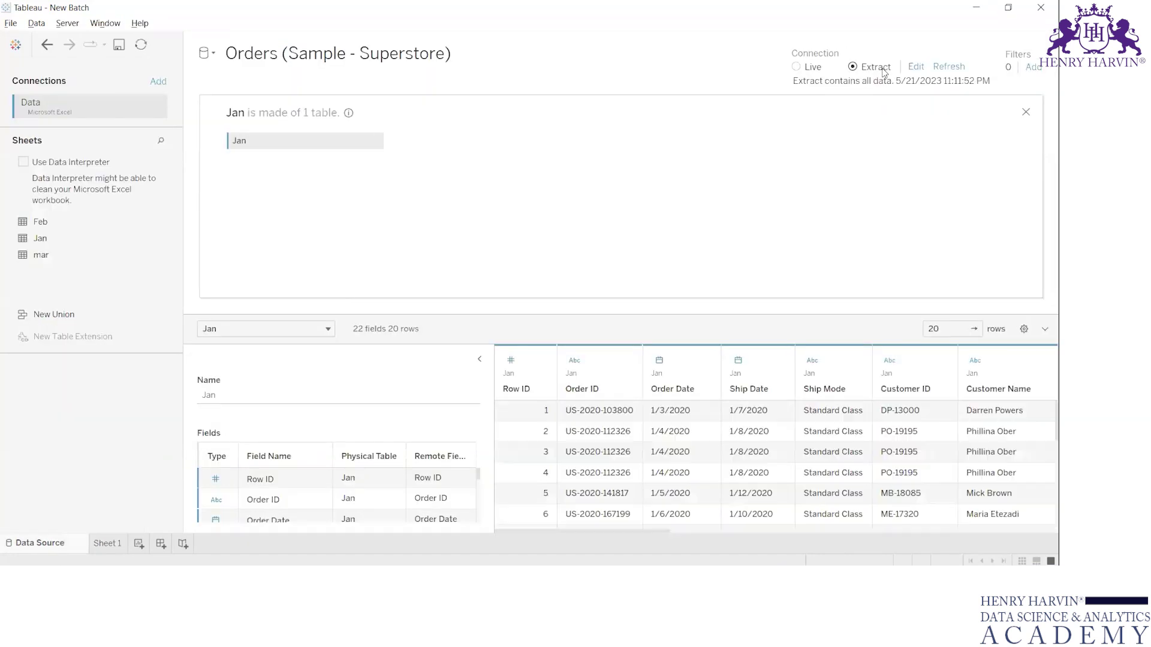
Collapse the data source's table details, and in Sheet 1 search the fields for "month" and place Month on Rows
{"action": "left_click", "coordinate": [480, 360]}
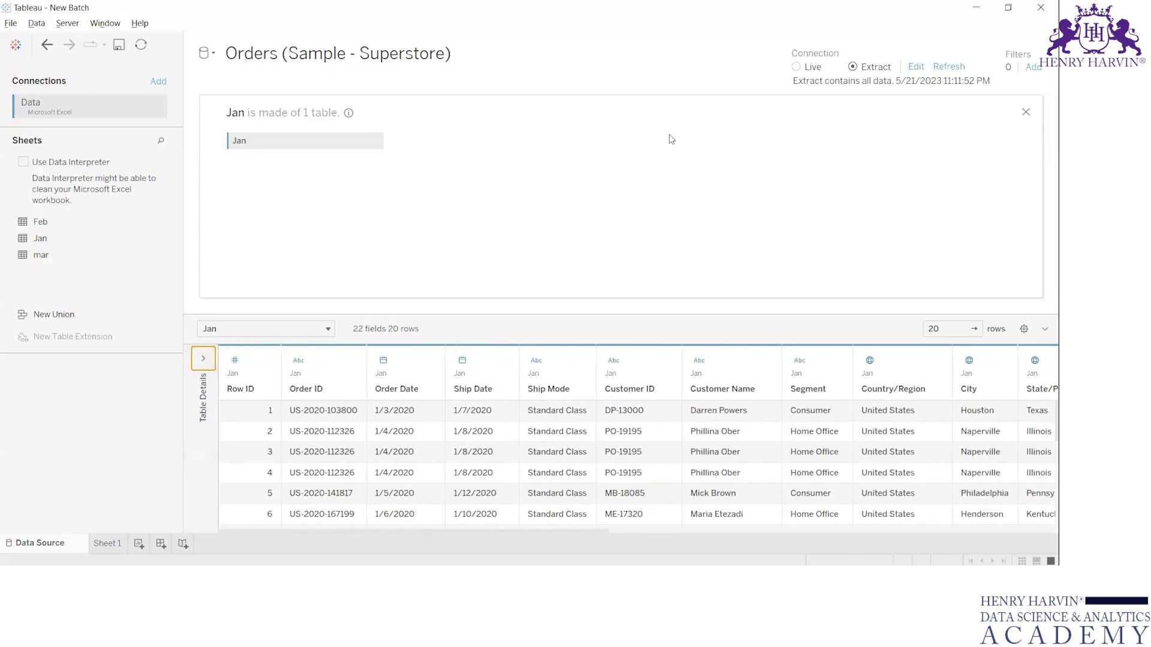
{"action": "left_click", "coordinate": [106, 544]}
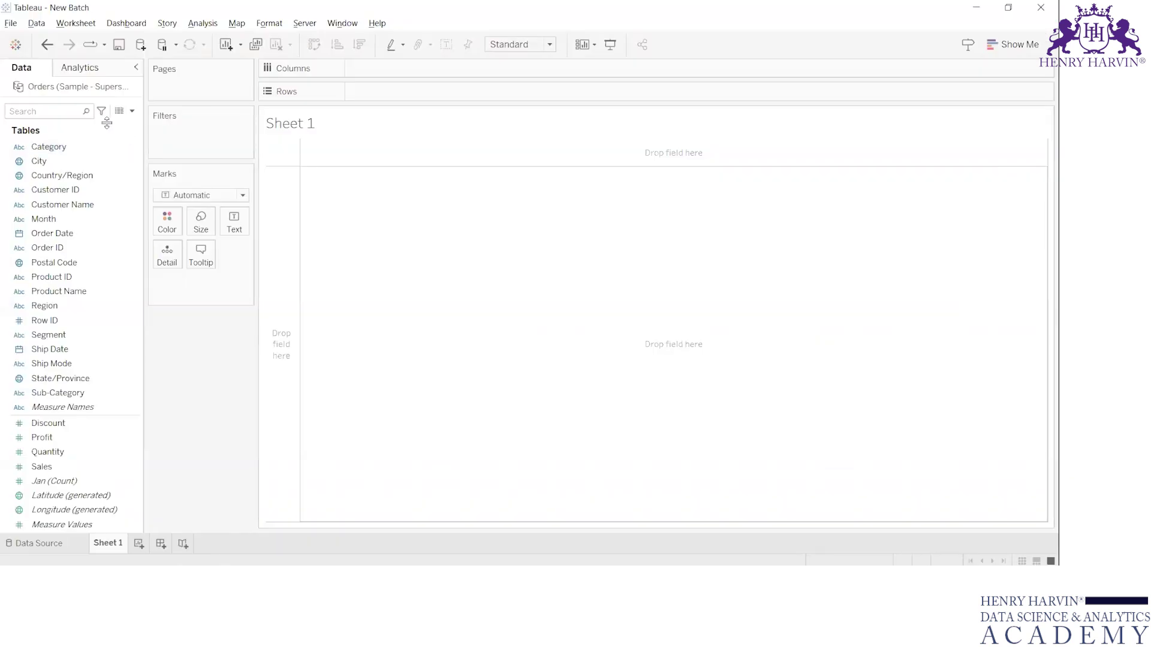
{"action": "left_click", "coordinate": [62, 111]}
{"action": "type", "text": "month"}
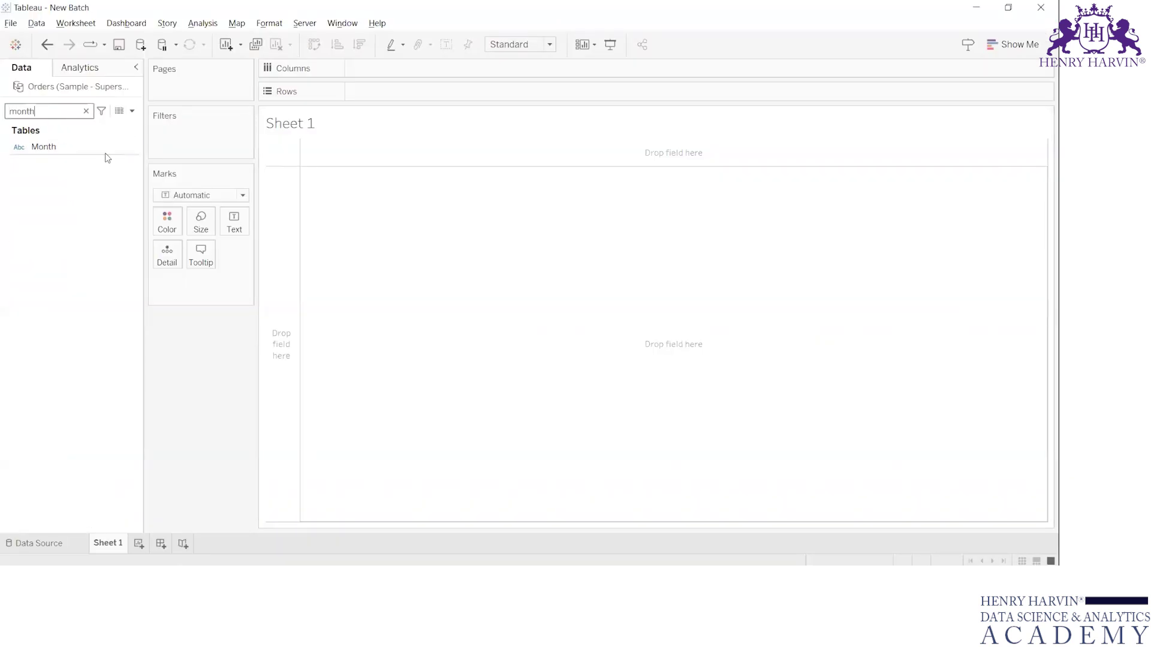
{"action": "left_click", "coordinate": [74, 147]}
{"action": "left_click_drag", "start_coordinate": [73, 147], "coordinate": [422, 91]}
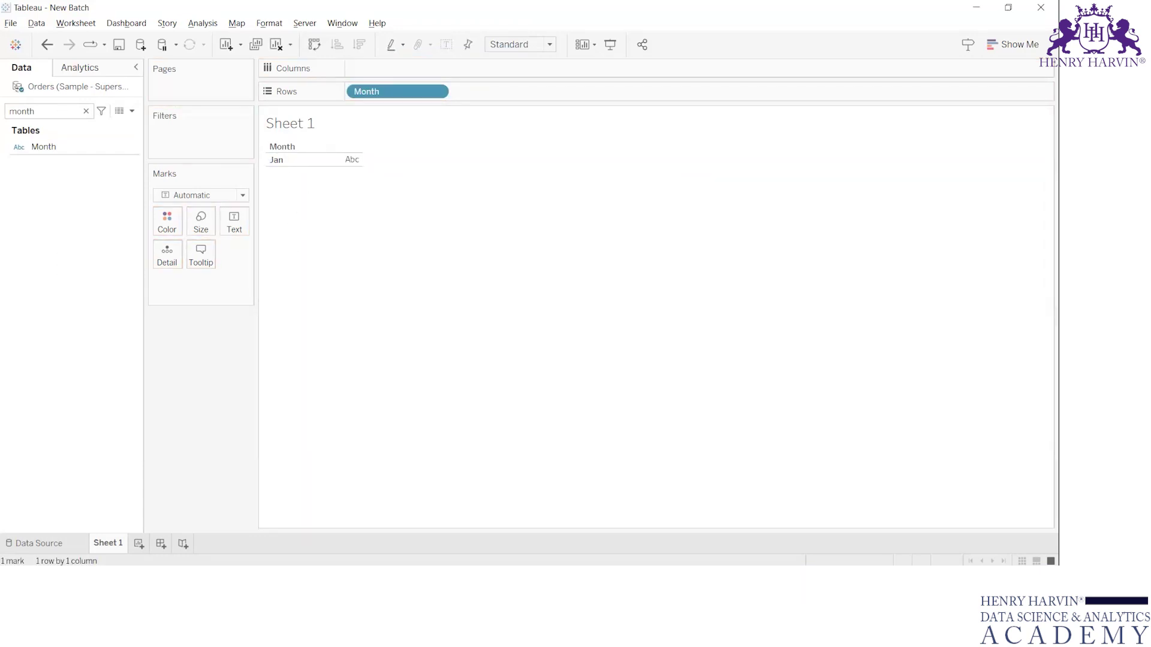
Switch to the Data workbook in Excel, examine the Row ID entries of the Jan sheet and return to Tableau
{"action": "key", "text": "alt+Tab"}
{"action": "key", "text": "Down"}
{"action": "key", "text": "Down"}
{"action": "key", "text": "Up"}
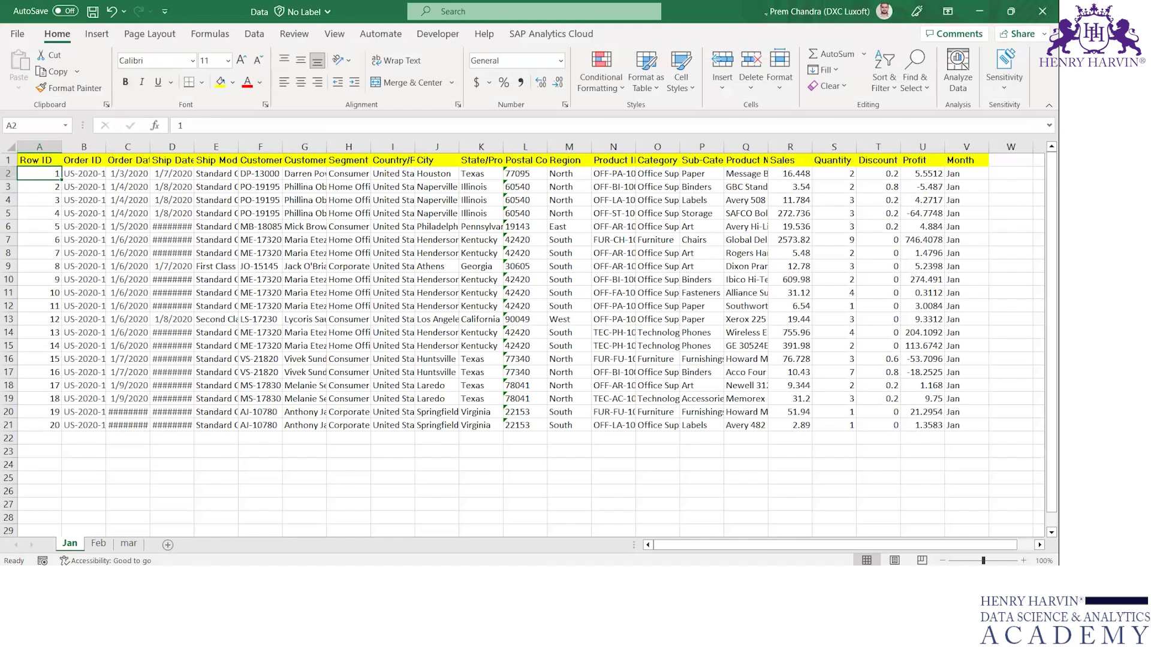
{"action": "key", "text": "ctrl+shift+Down"}
{"action": "key", "text": "ctrl+Home"}
{"action": "key", "text": "alt+Tab"}
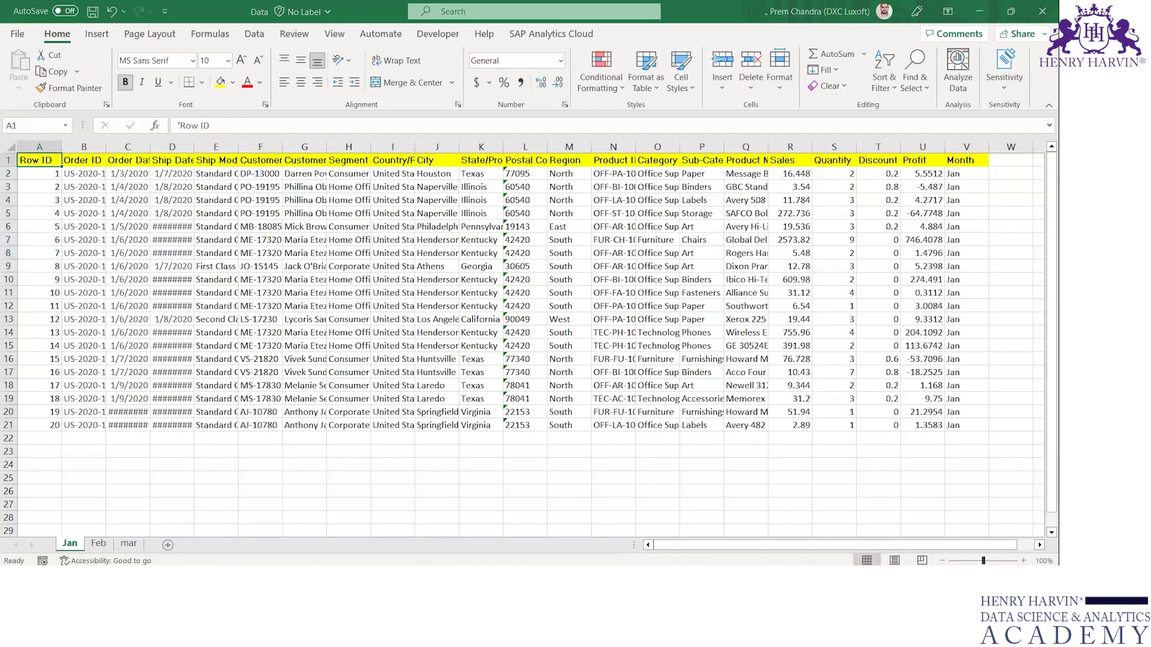
Clear the field search and show Jan (Count) as the text for each month in Sheet 1
{"action": "left_click", "coordinate": [86, 110]}
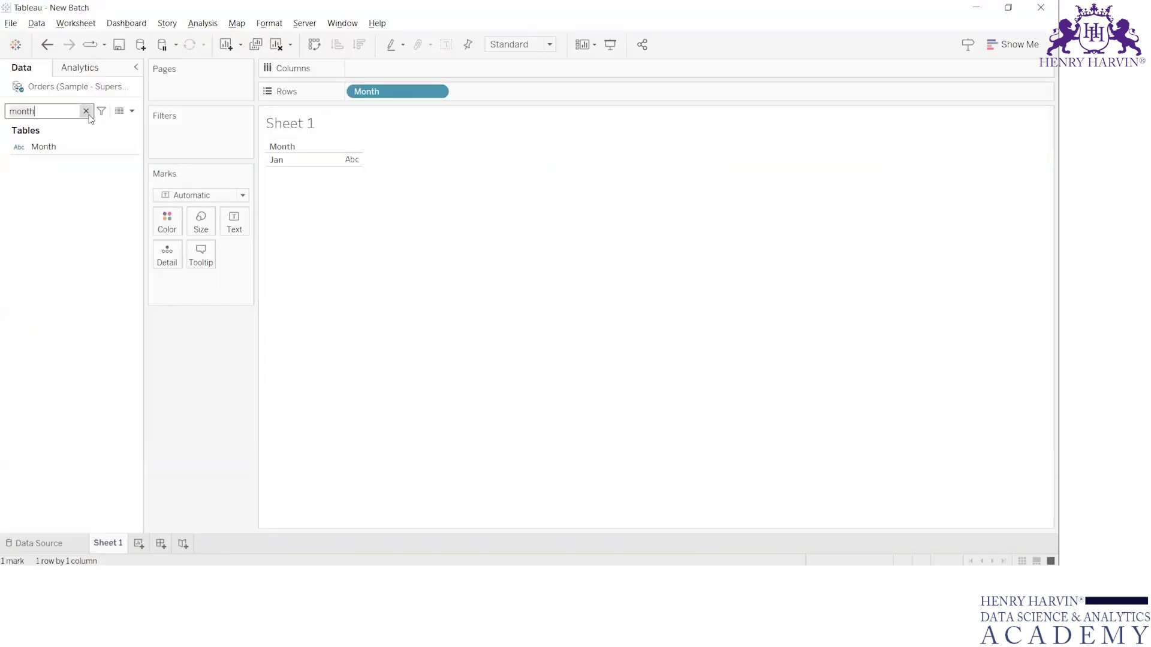
{"action": "left_click_drag", "start_coordinate": [53, 482], "coordinate": [231, 226]}
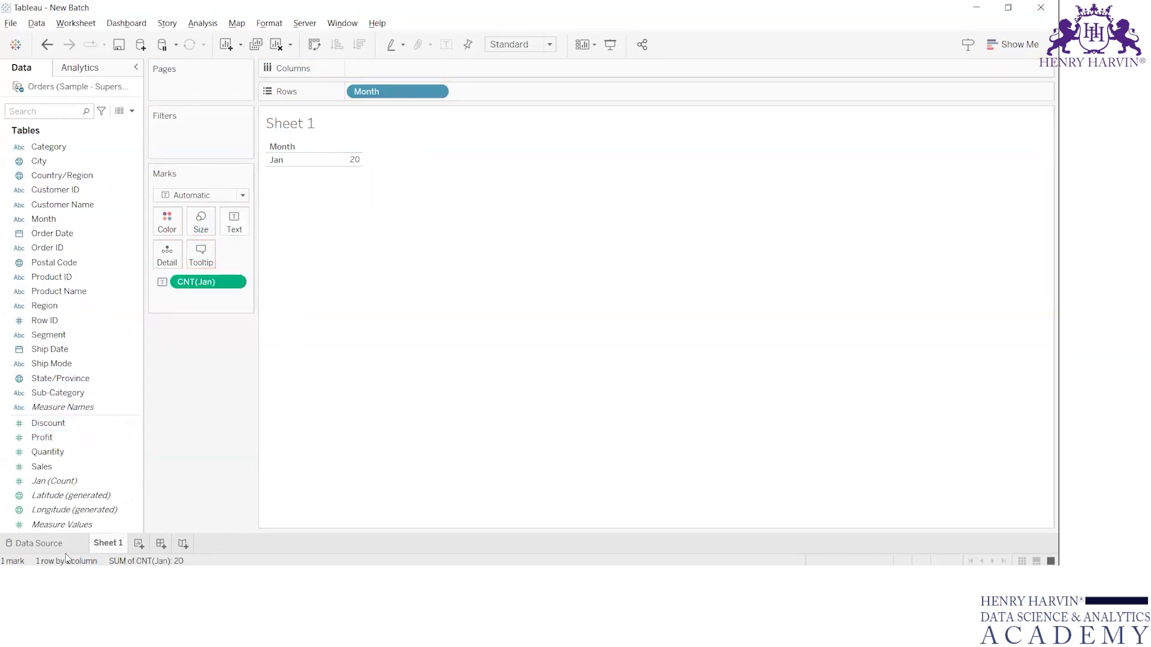
{"action": "left_click", "coordinate": [82, 551]}
Switch to the Data workbook in Excel and examine the Row ID entries of the Feb sheet
{"action": "key", "text": "alt+Tab"}
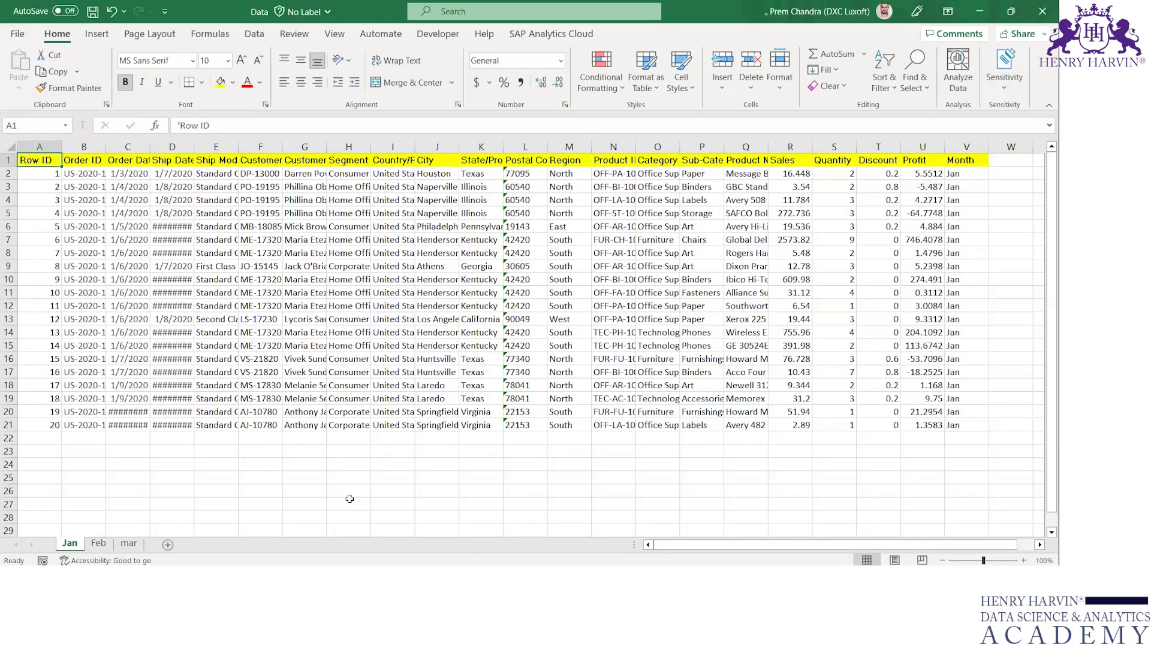
{"action": "left_click", "coordinate": [96, 545]}
{"action": "key", "text": "Right"}
{"action": "key", "text": "Right"}
{"action": "key", "text": "Right"}
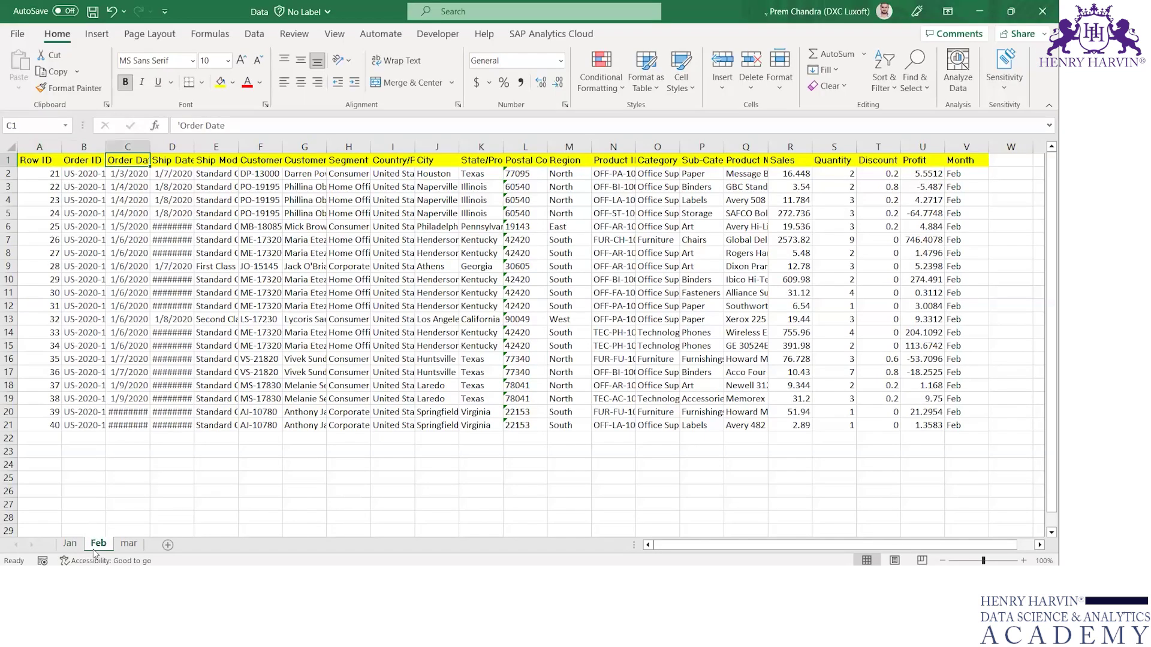
{"action": "key", "text": "Left"}
{"action": "key", "text": "Left"}
{"action": "key", "text": "Down"}
{"action": "key", "text": "Left"}
{"action": "key", "text": "ctrl+shift+Down"}
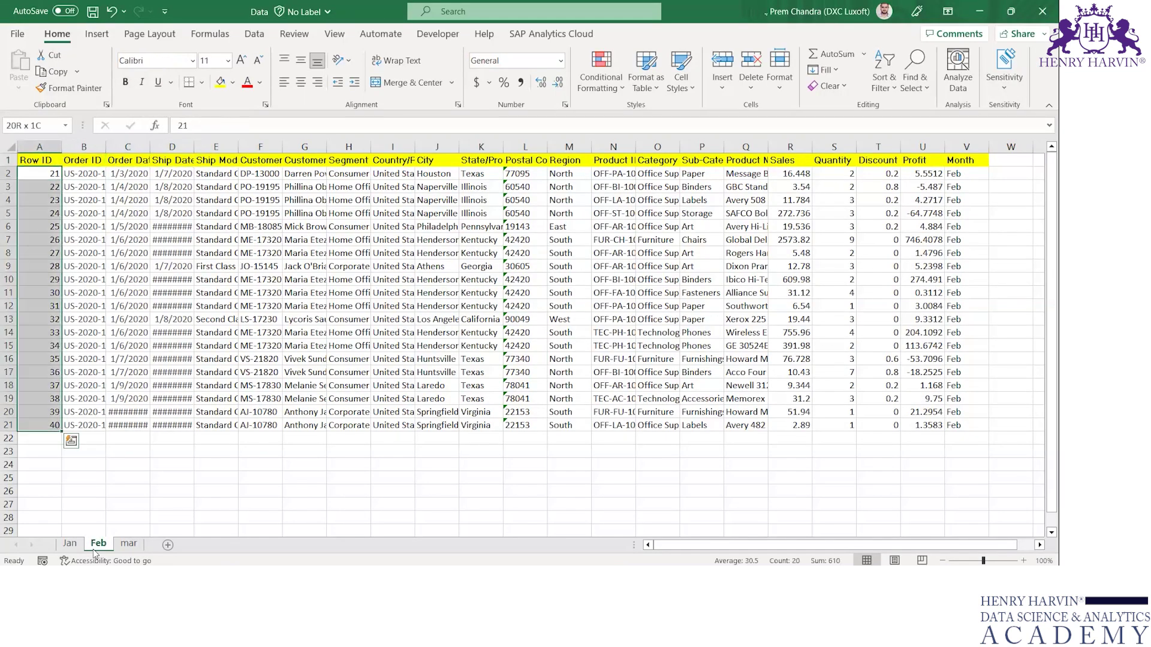
{"action": "key", "text": "Up"}
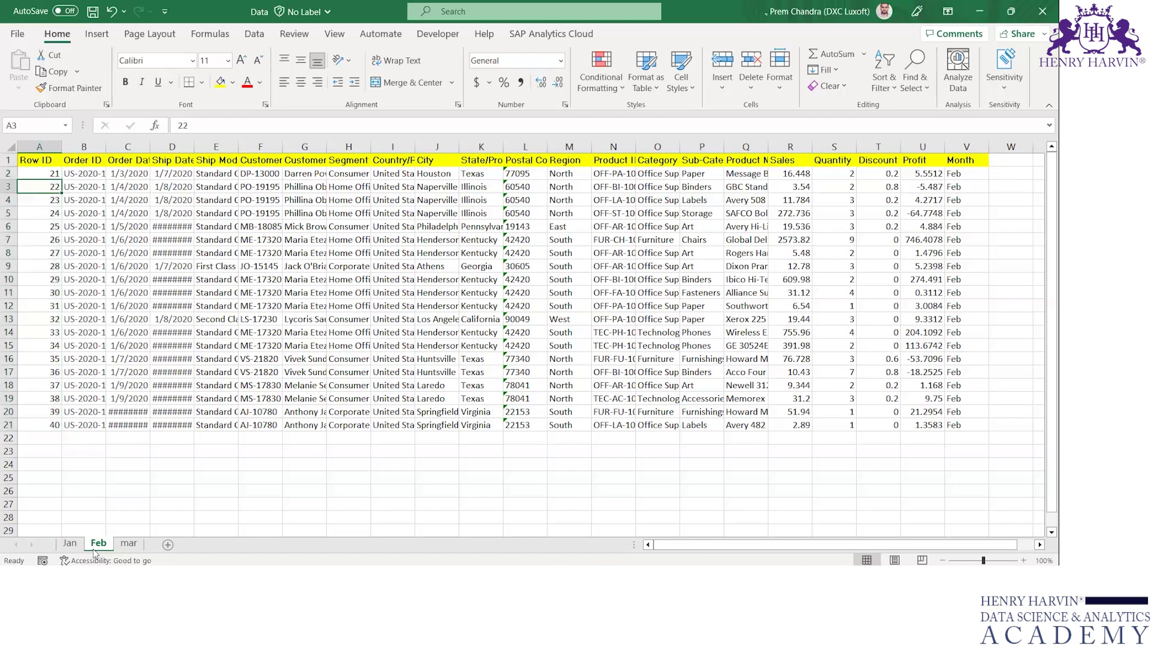
{"action": "key", "text": "ctrl+shift+Down"}
{"action": "key", "text": "Up"}
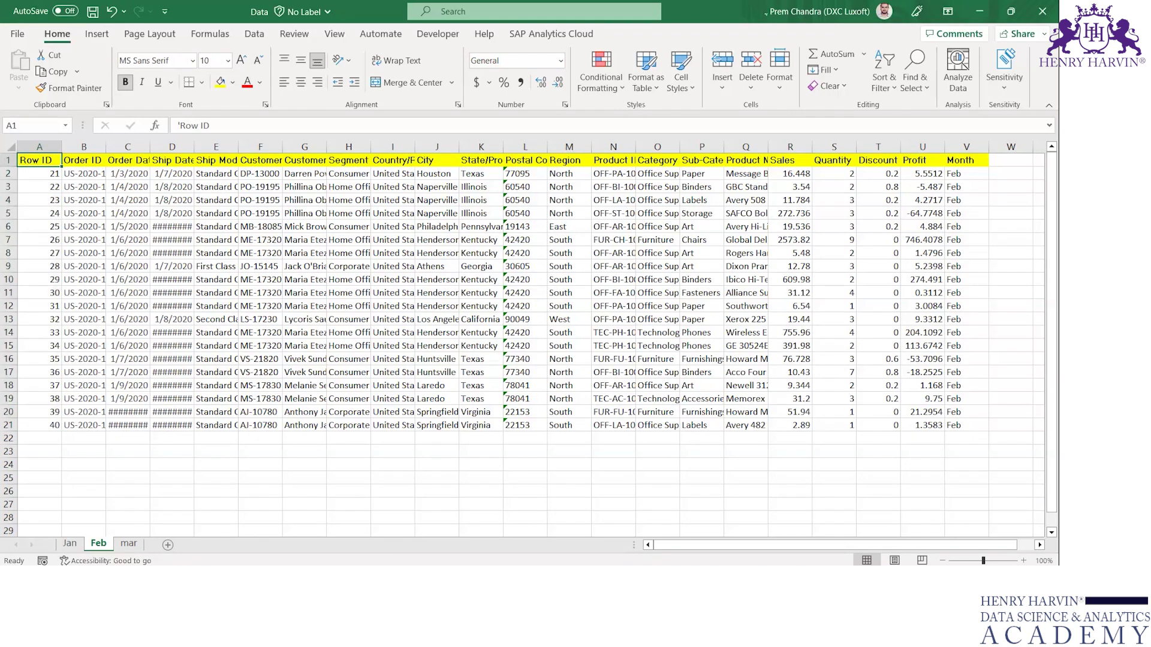
Examine the Row ID entries of the mar sheet and return to the Tableau data source
{"action": "left_click", "coordinate": [129, 543]}
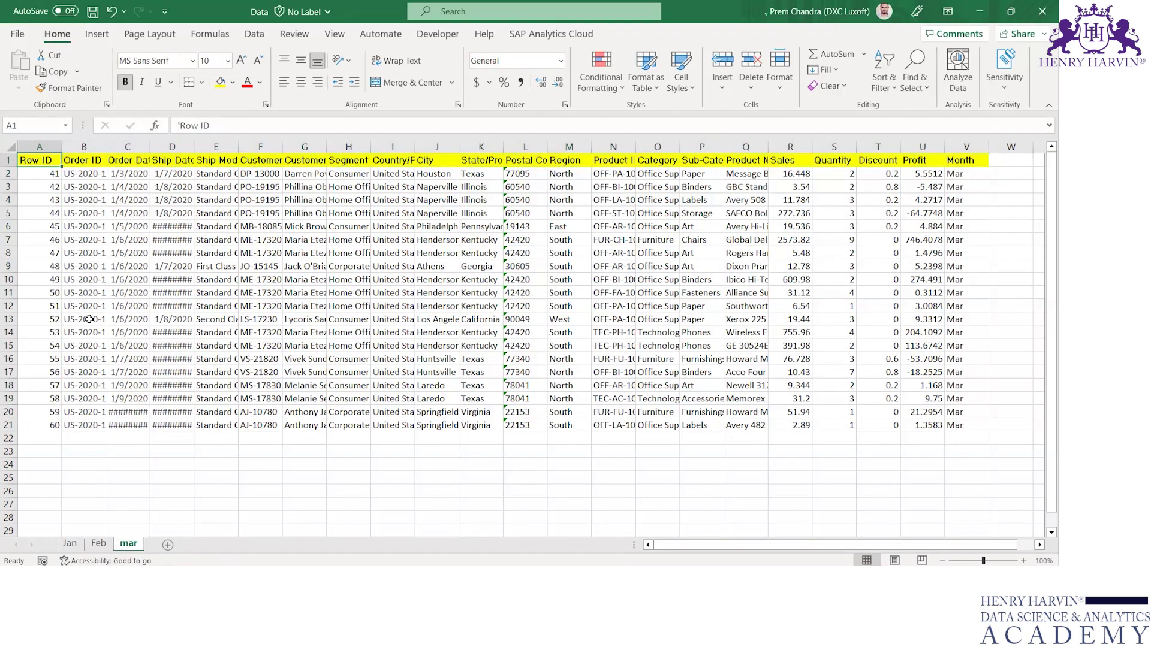
{"action": "key", "text": "Down"}
{"action": "key", "text": "ctrl+shift+Down"}
{"action": "key", "text": "Up"}
{"action": "left_click", "coordinate": [78, 545]}
{"action": "key", "text": "alt+Tab"}
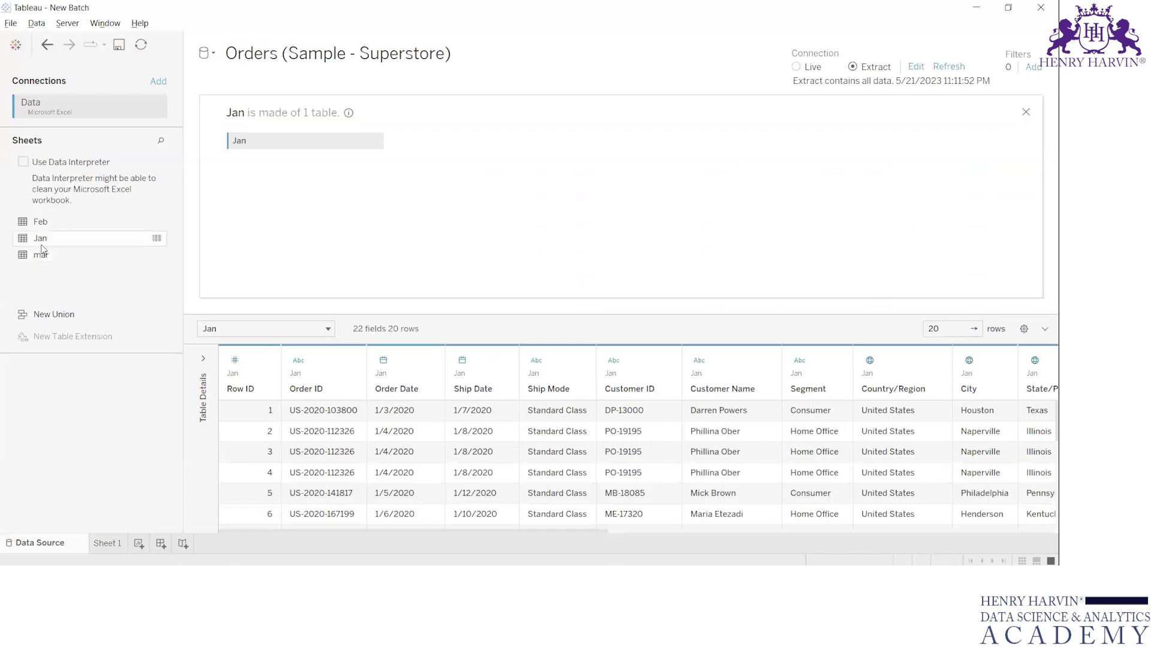
Try placing the Feb sheet beside Jan as a join, and undo it
{"action": "left_click_drag", "start_coordinate": [40, 221], "coordinate": [245, 167]}
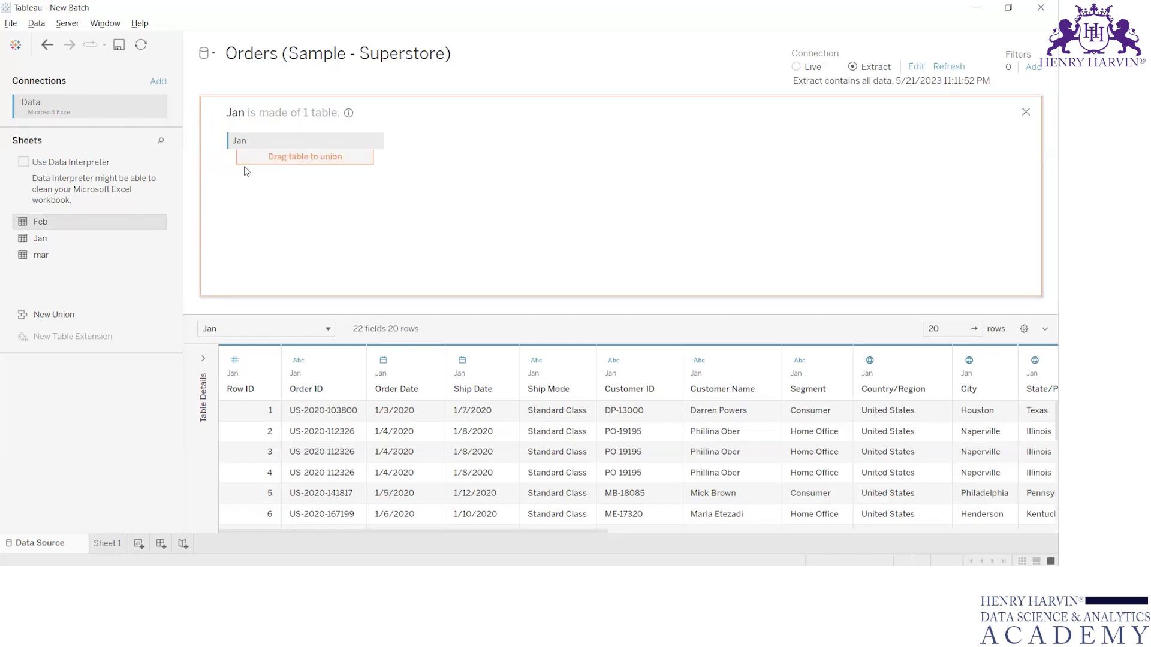
{"action": "left_click_drag", "start_coordinate": [245, 172], "coordinate": [447, 144]}
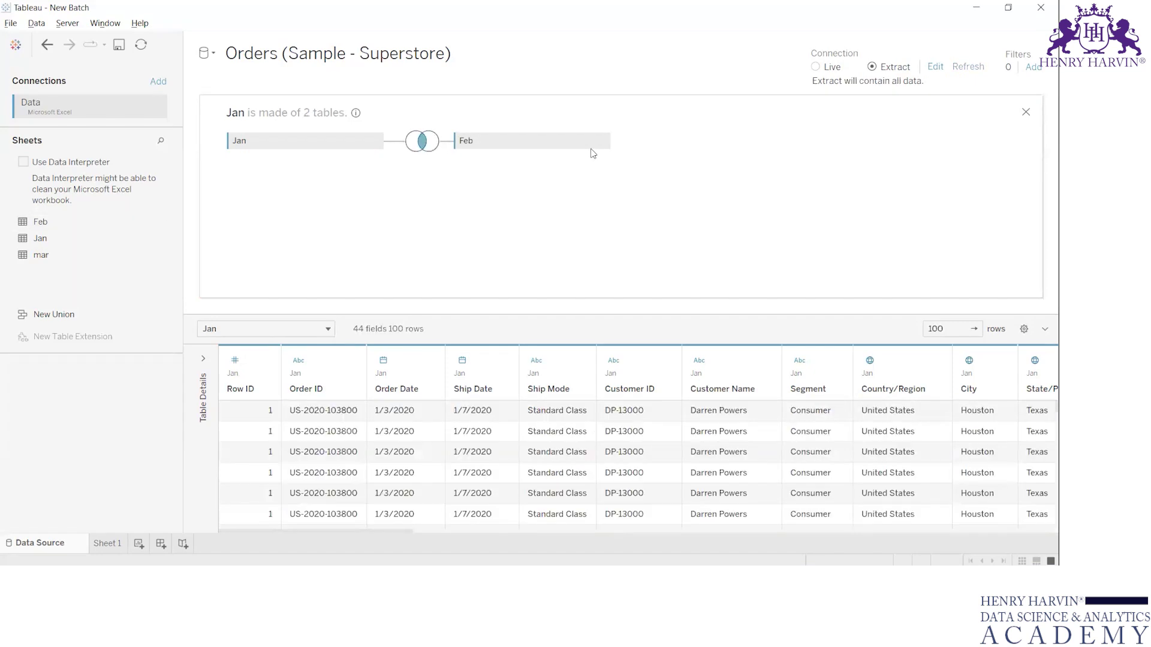
{"action": "key", "text": "ctrl+z"}
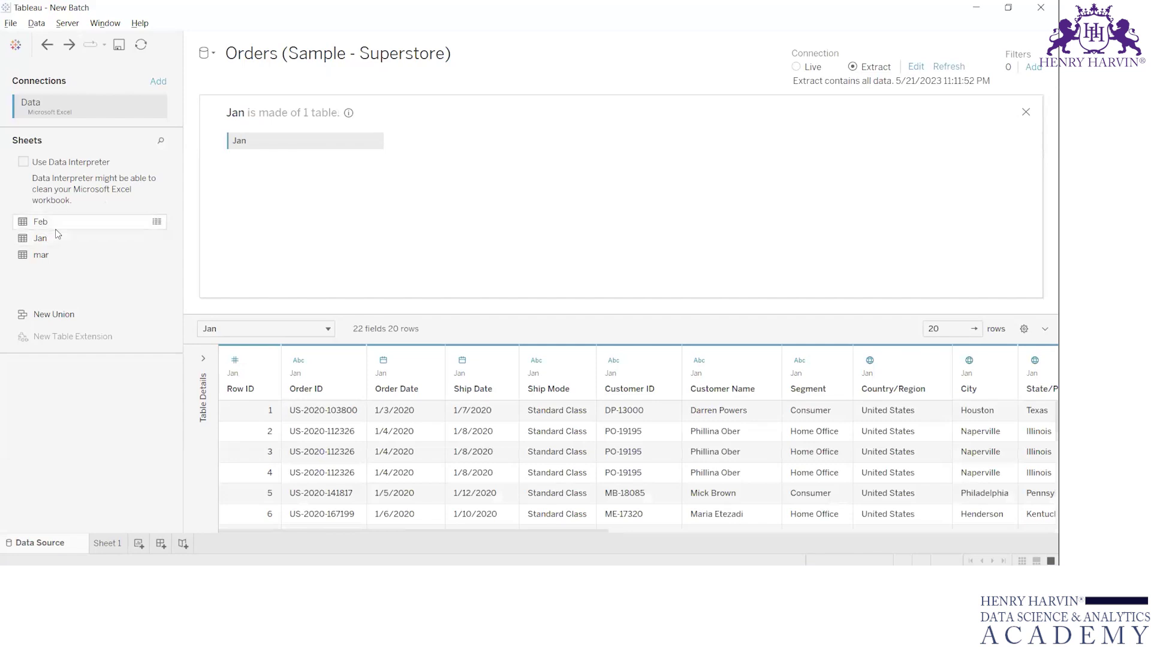
Union the Feb and mar sheets with the Jan table in the data source
{"action": "left_click_drag", "start_coordinate": [56, 226], "coordinate": [235, 163]}
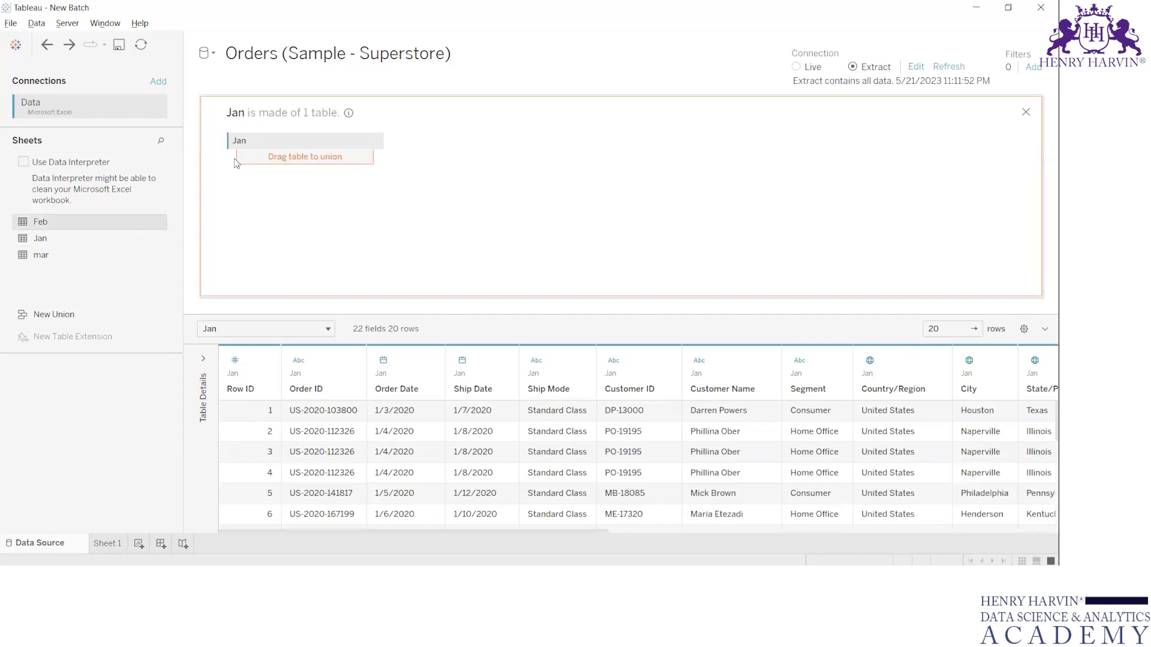
{"action": "left_click_drag", "start_coordinate": [235, 163], "coordinate": [235, 163]}
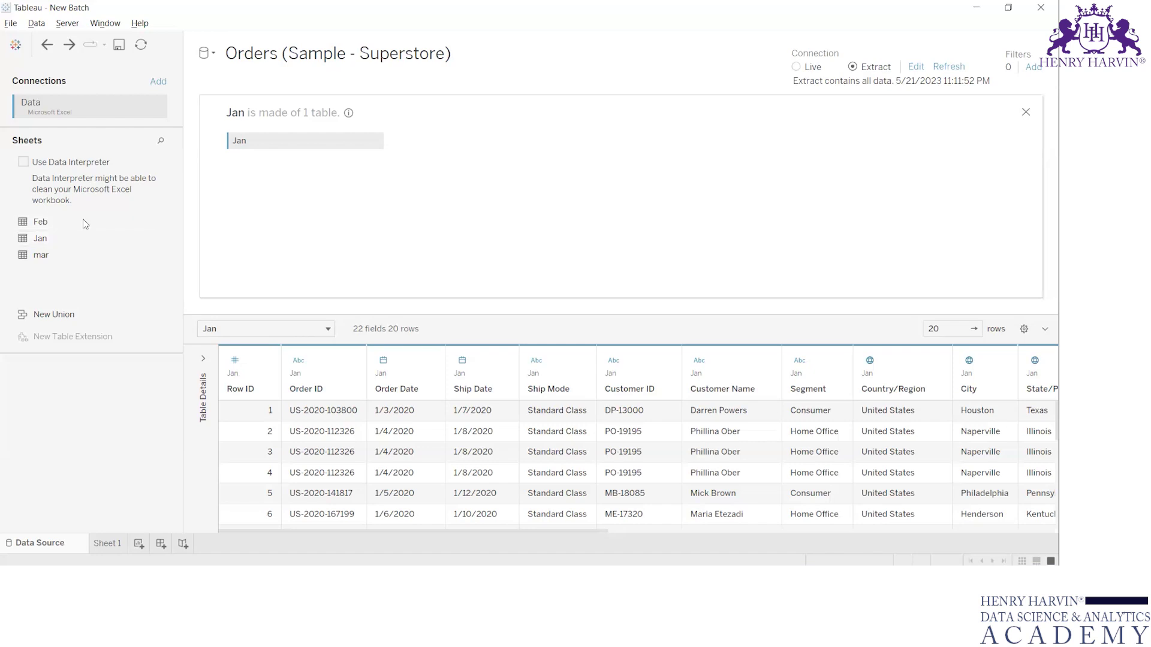
{"action": "left_click_drag", "start_coordinate": [42, 228], "coordinate": [244, 166]}
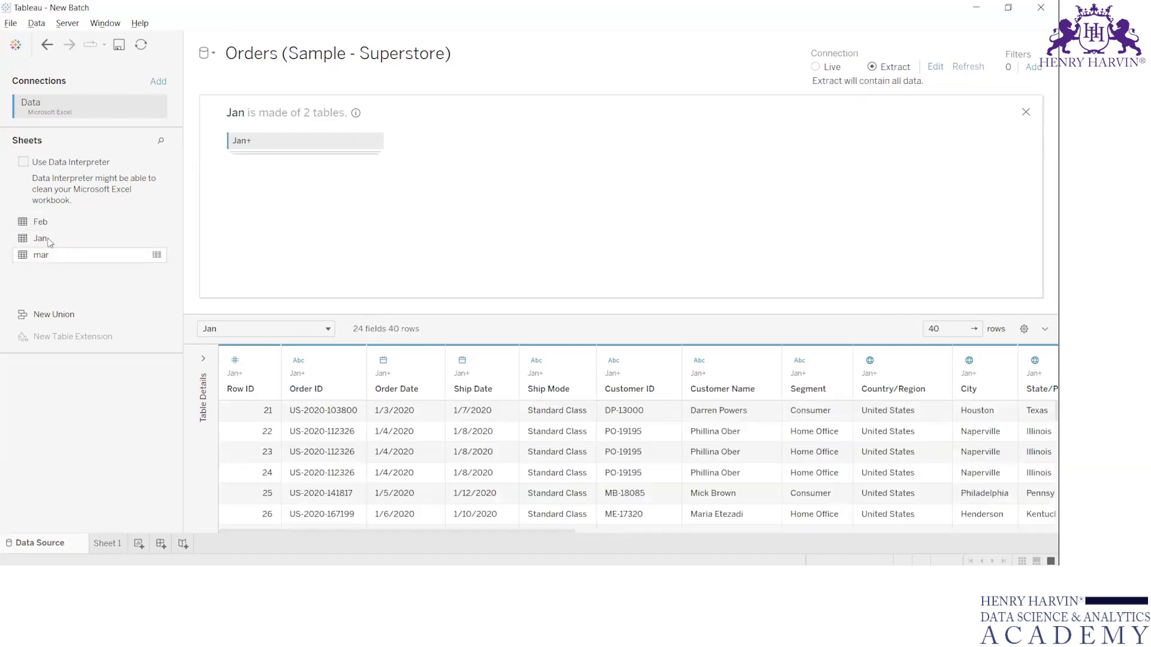
{"action": "left_click_drag", "start_coordinate": [52, 253], "coordinate": [239, 162]}
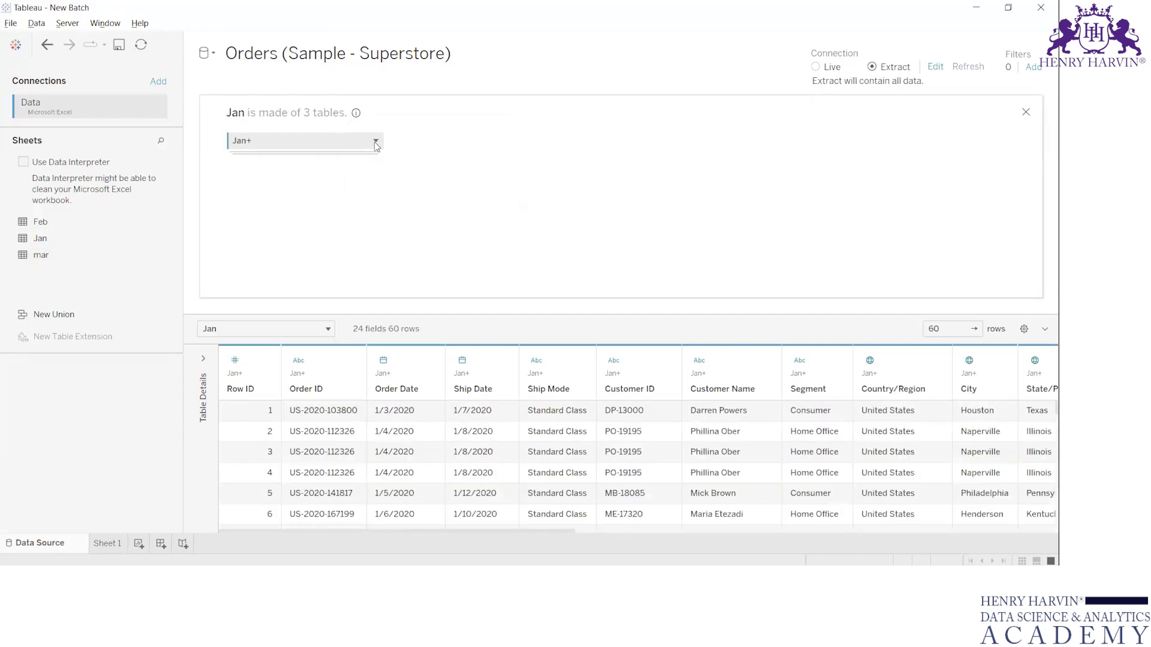
Open the Jan+ union for editing, review its list of included tables and close it without changes
{"action": "left_click", "coordinate": [376, 143]}
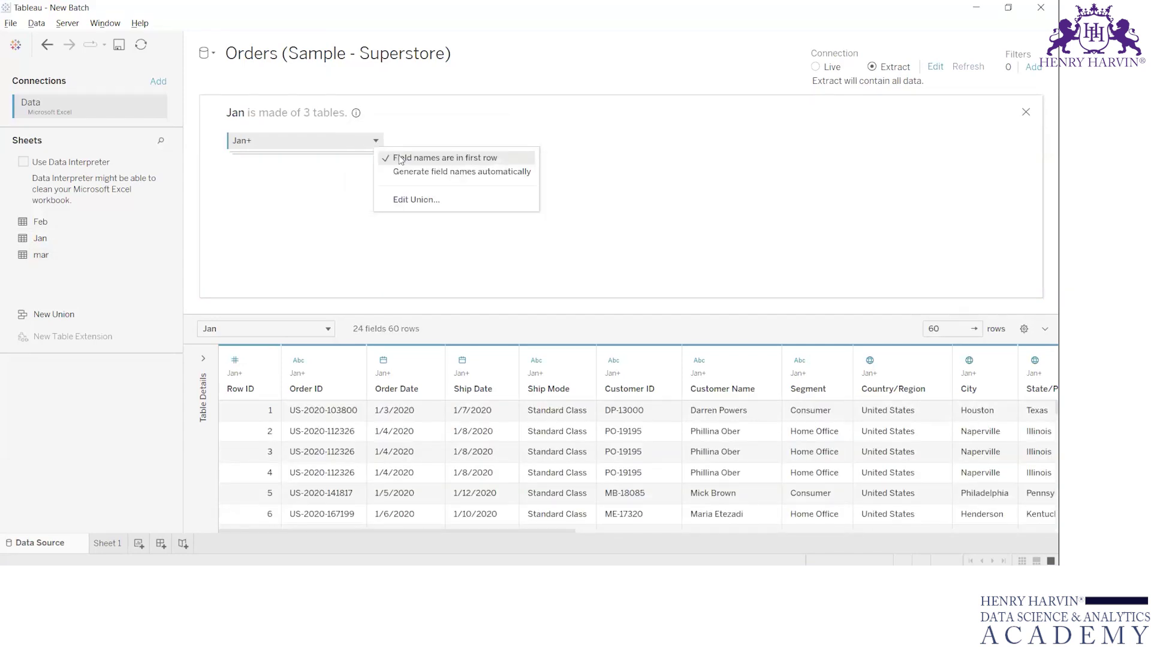
{"action": "left_click", "coordinate": [424, 204]}
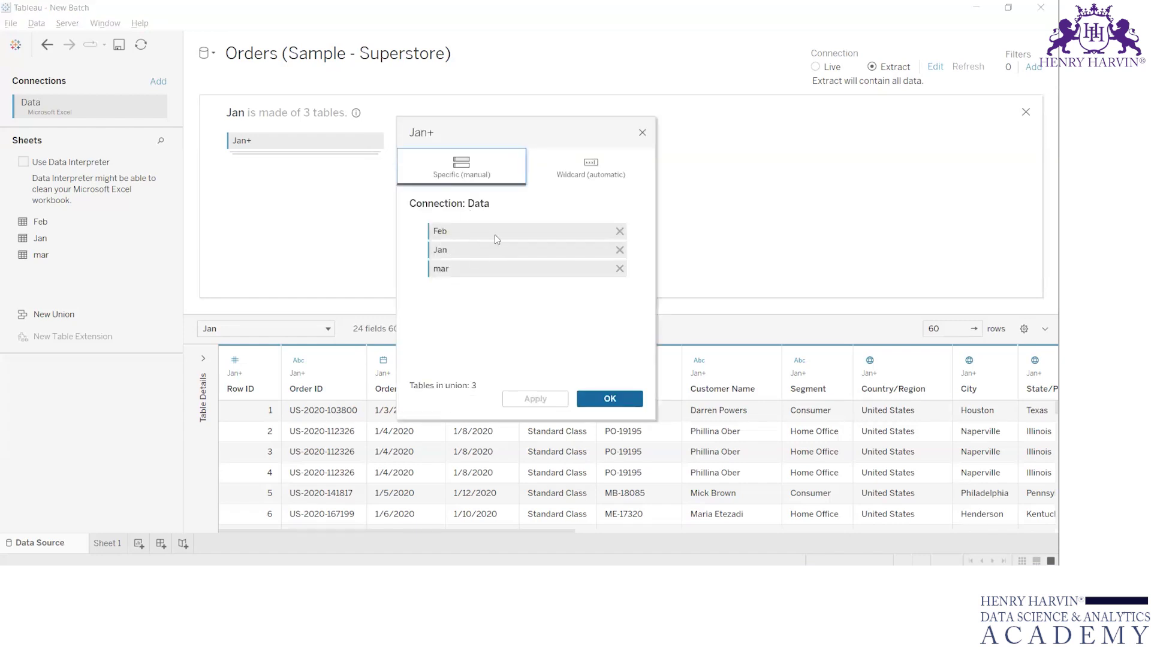
{"action": "left_click", "coordinate": [642, 133]}
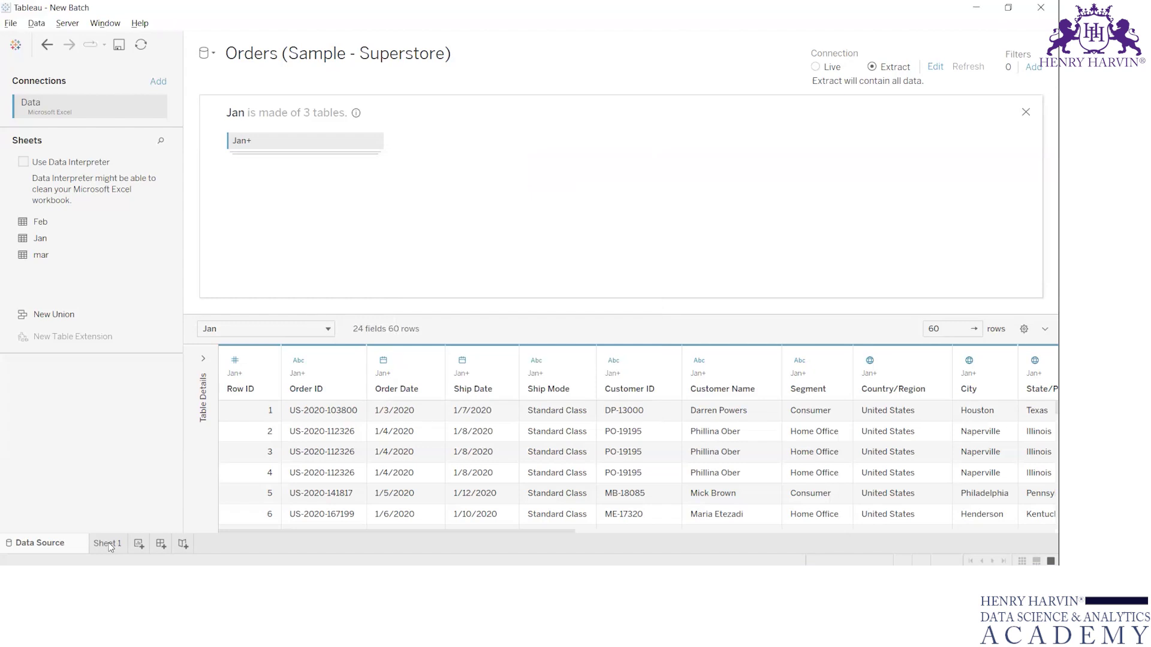